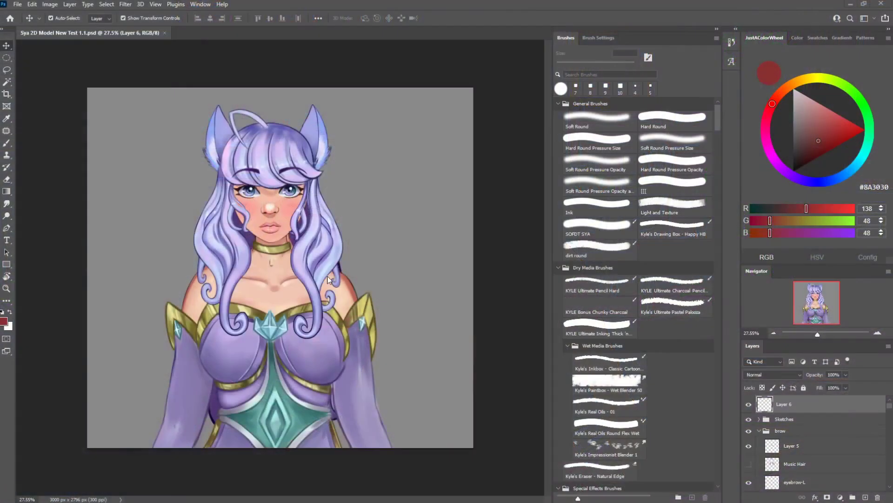
{"action": "scroll", "coordinate": [284, 271], "scroll_direction": "up", "scroll_amount": 3}
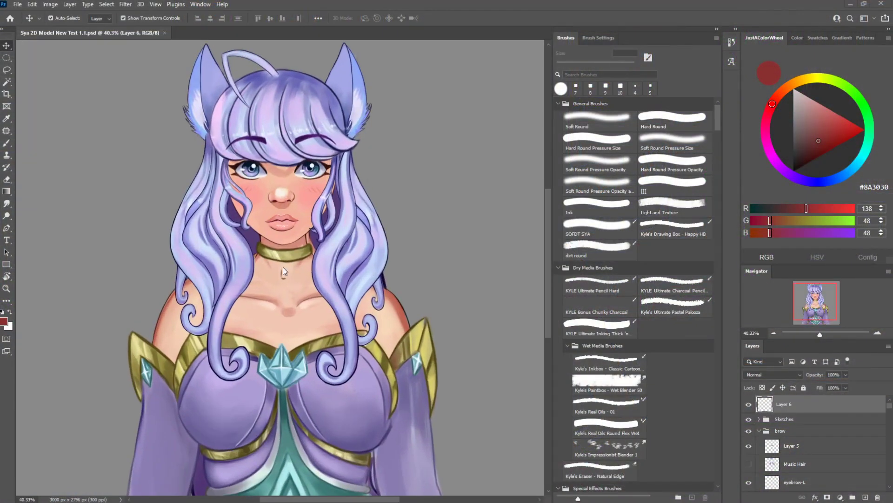
{"action": "scroll", "coordinate": [336, 313], "scroll_direction": "down", "scroll_amount": 5}
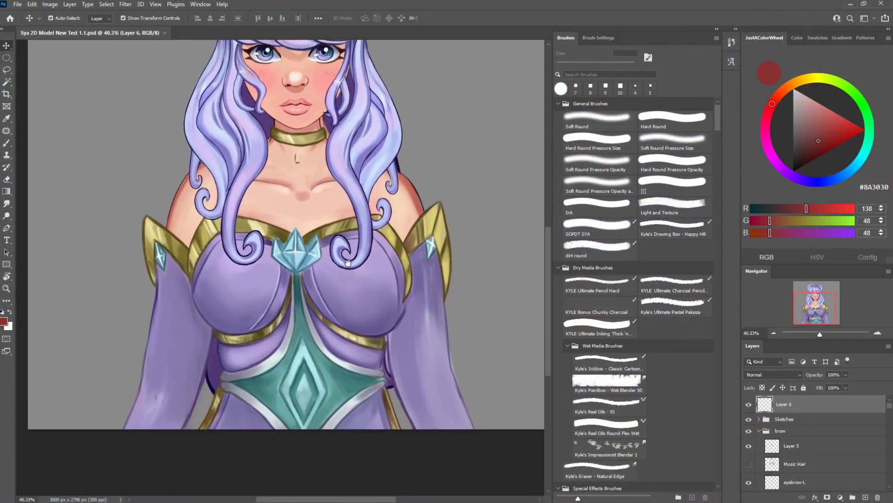
{"action": "scroll", "coordinate": [336, 313], "scroll_direction": "up", "scroll_amount": 5}
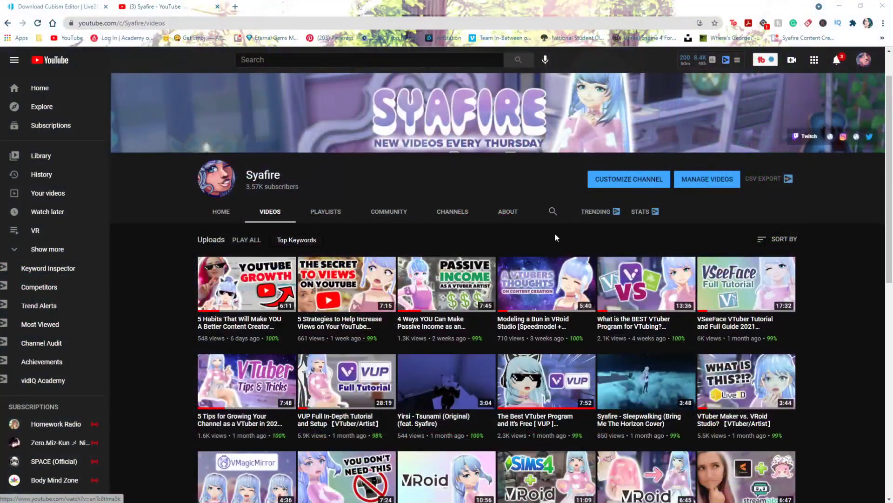
Open the video on how to prepare a 2D VTuber for Live 2D Cubism from the channel's uploads
{"action": "scroll", "coordinate": [554, 233], "scroll_direction": "down", "scroll_amount": 6}
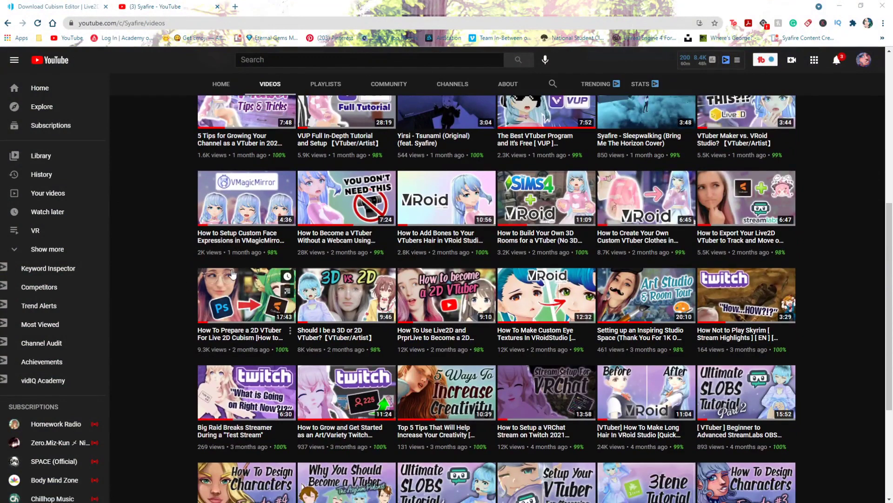
{"action": "left_click", "coordinate": [251, 294]}
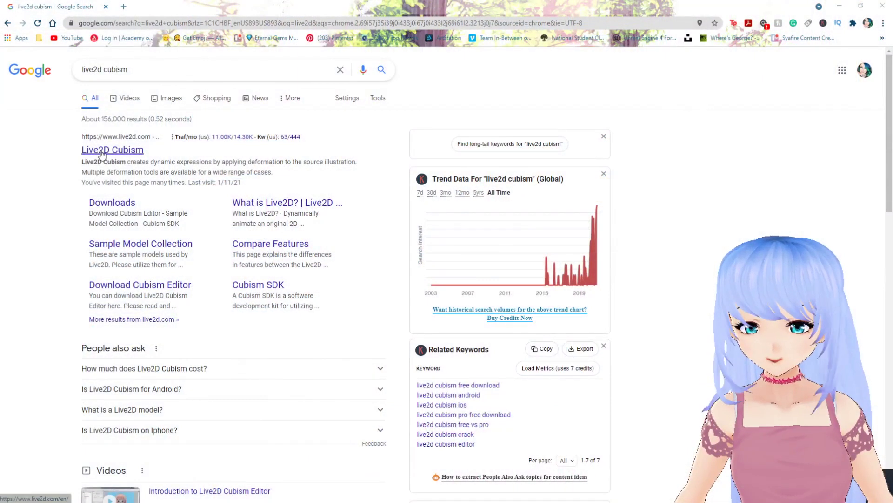
Open the Live2D Cubism website from the search results and go to the free trial version's download page
{"action": "left_click", "coordinate": [107, 154]}
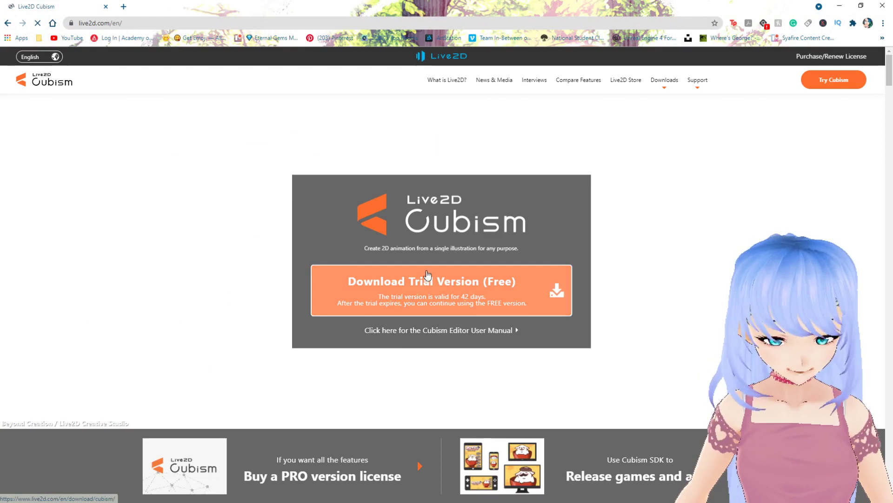
{"action": "scroll", "coordinate": [458, 274], "scroll_direction": "down", "scroll_amount": 1}
{"action": "scroll", "coordinate": [457, 275], "scroll_direction": "up", "scroll_amount": 1}
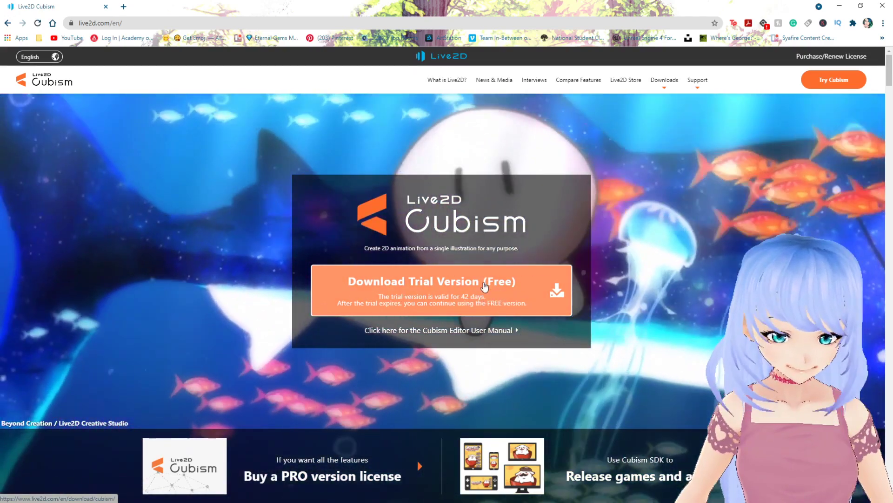
{"action": "left_click", "coordinate": [484, 286]}
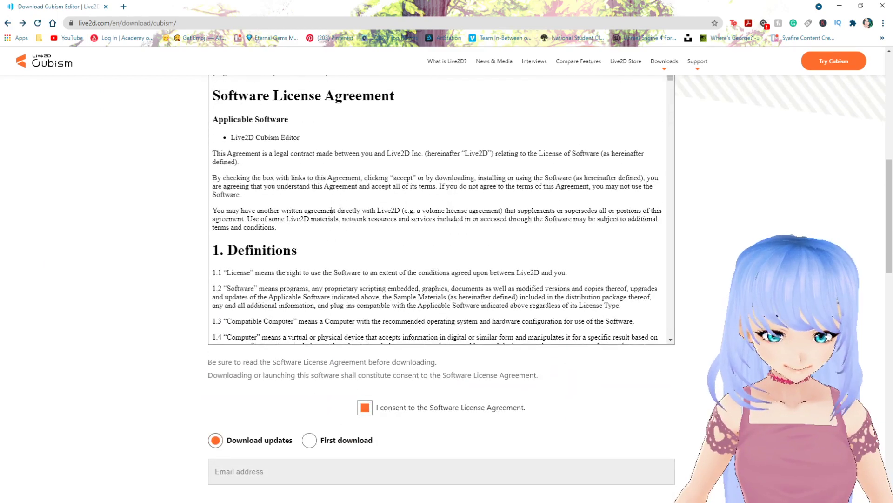
Download the latest Windows release of Cubism Editor, version 4.0.08
{"action": "scroll", "coordinate": [433, 332], "scroll_direction": "down", "scroll_amount": 15}
{"action": "scroll", "coordinate": [419, 316], "scroll_direction": "down", "scroll_amount": 4}
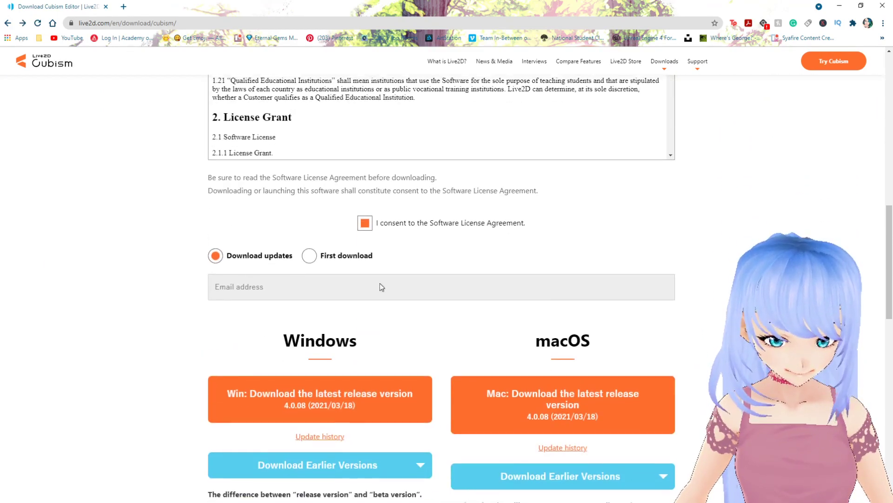
{"action": "scroll", "coordinate": [395, 229], "scroll_direction": "down", "scroll_amount": 3}
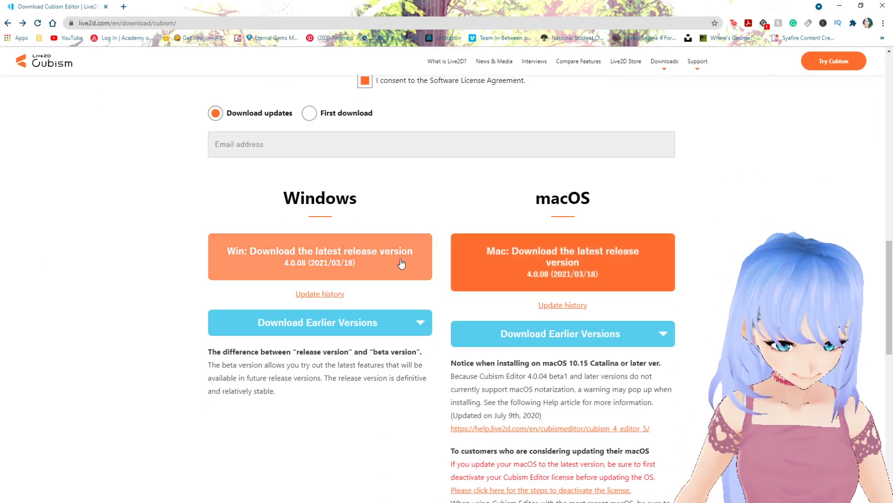
{"action": "left_click", "coordinate": [356, 268]}
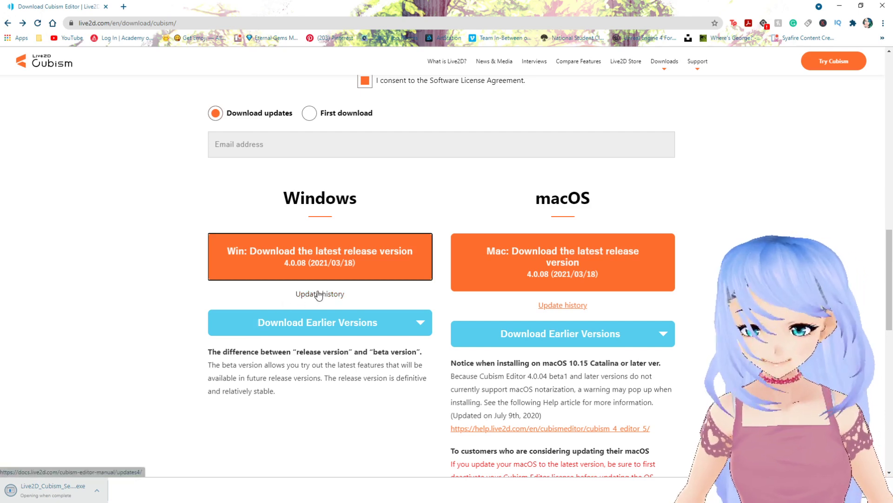
Advance the Live2D Cubism 4.0.08 setup to the install location and browse This PC for a destination folder
{"action": "left_click", "coordinate": [506, 332]}
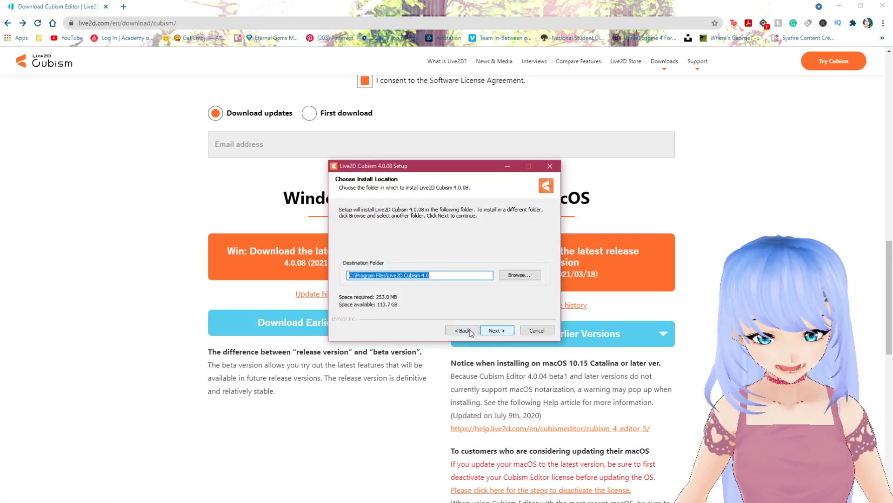
{"action": "left_click", "coordinate": [526, 275]}
{"action": "left_click", "coordinate": [382, 250]}
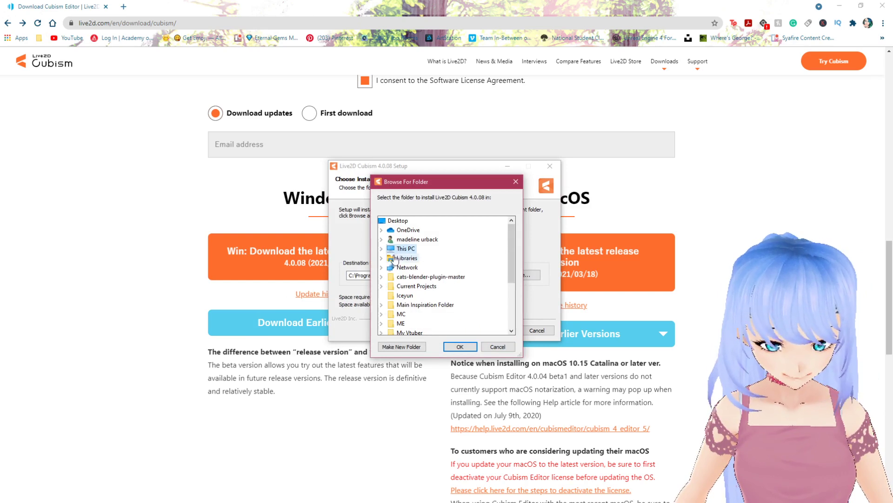
{"action": "left_click", "coordinate": [381, 250]}
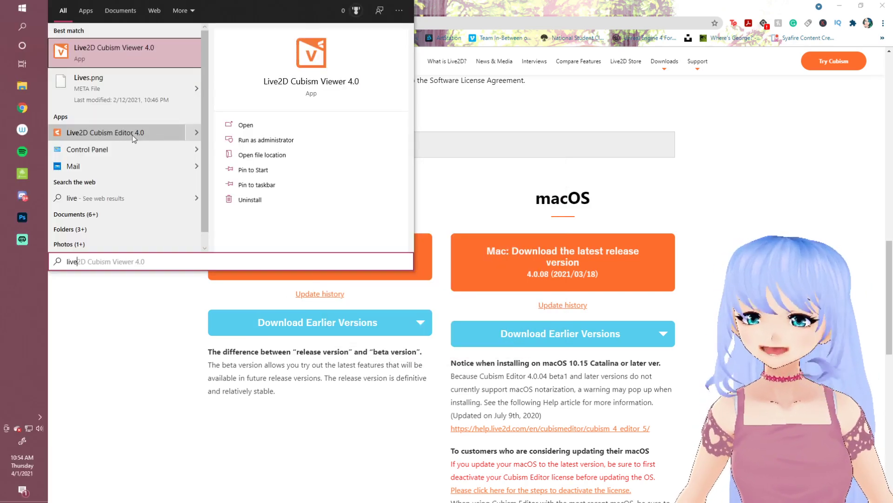
Launch Live2D Cubism Editor 4.0 and create a new model
{"action": "left_click", "coordinate": [132, 135]}
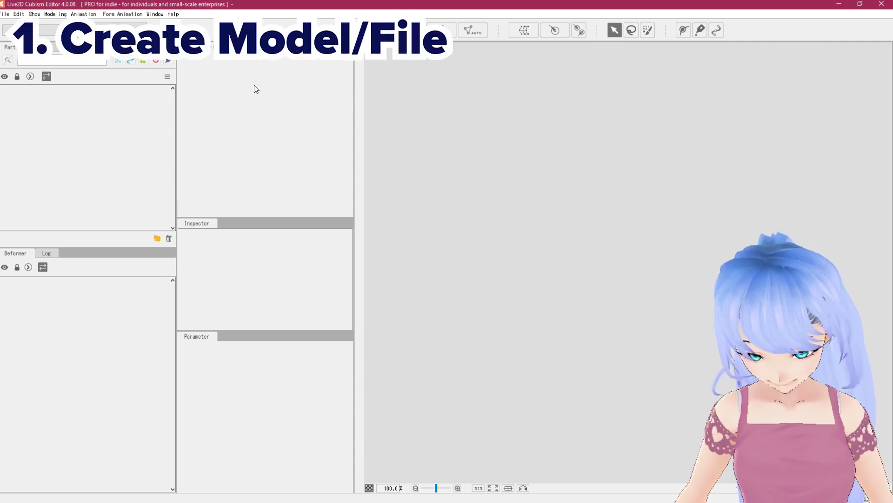
{"action": "left_click", "coordinate": [5, 14]}
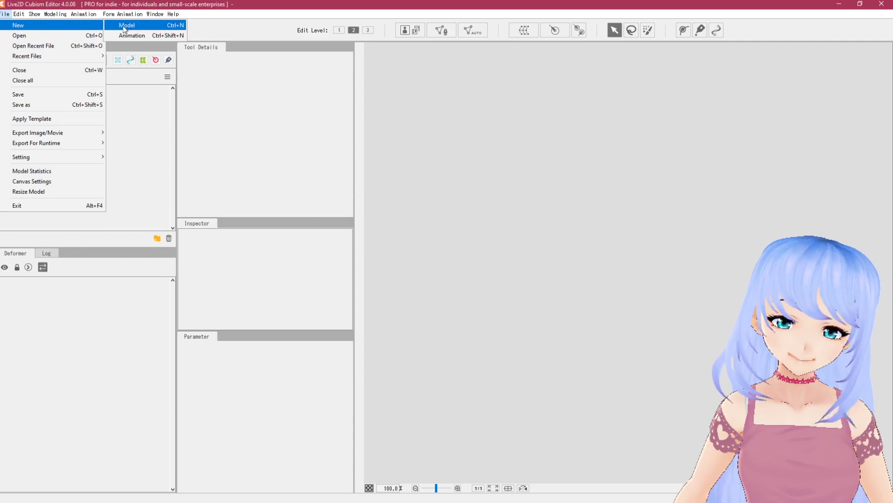
{"action": "left_click", "coordinate": [130, 25]}
Open the Desktop folder in File Explorer and switch to Photoshop
{"action": "left_click_drag", "start_coordinate": [654, 107], "coordinate": [561, 104]}
{"action": "left_click", "coordinate": [316, 212]}
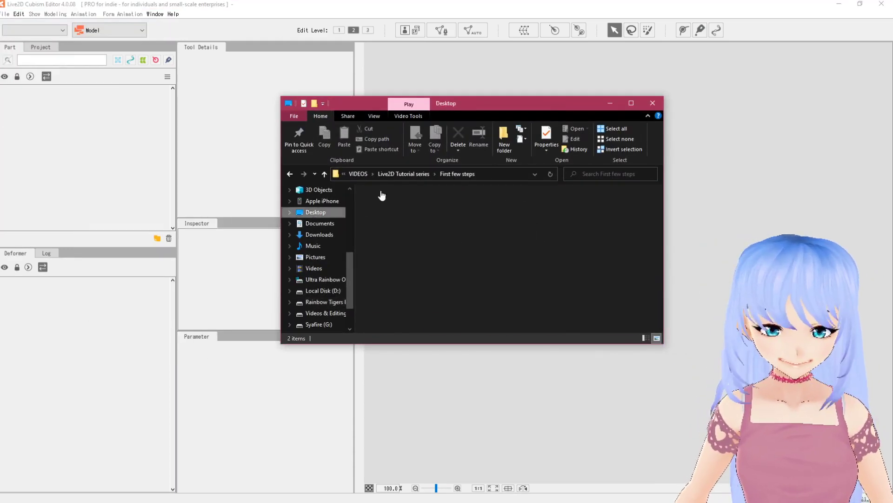
{"action": "mouse_move", "coordinate": [15, 253]}
{"action": "left_click", "coordinate": [21, 217]}
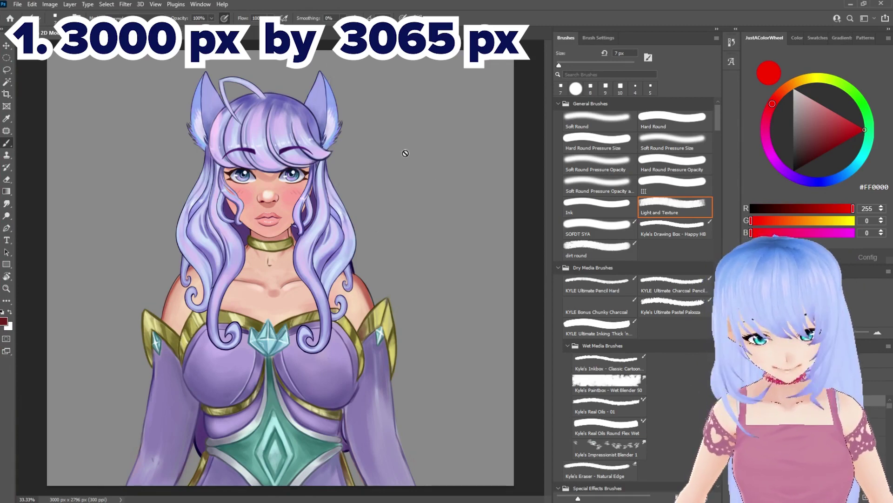
Pick the dark red #8A3030 and handwrite the underlined note "3000 x 3065 pixels" on the grey background beside the character
{"action": "left_click", "coordinate": [818, 140]}
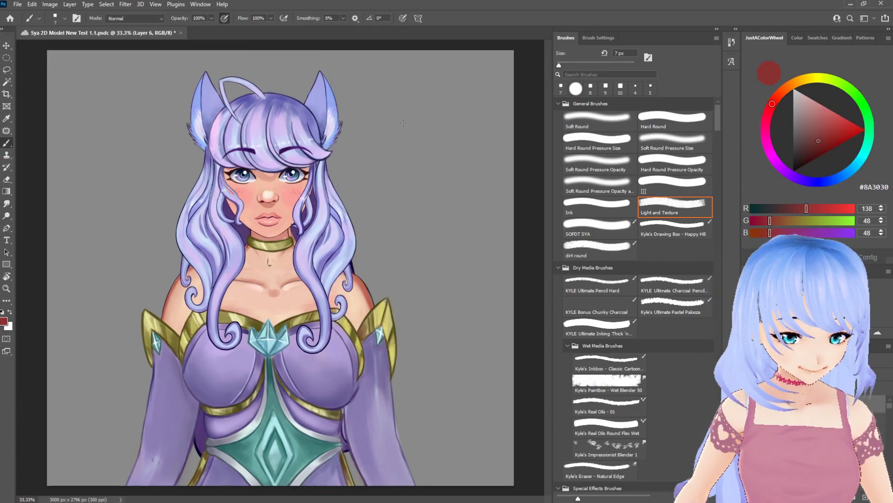
{"action": "mouse_move", "coordinate": [426, 197]}
{"action": "left_mouse_down"}
{"action": "mouse_move", "coordinate": [514, 206]}
{"action": "mouse_move", "coordinate": [513, 228]}
{"action": "mouse_move", "coordinate": [419, 243]}
{"action": "left_mouse_up"}
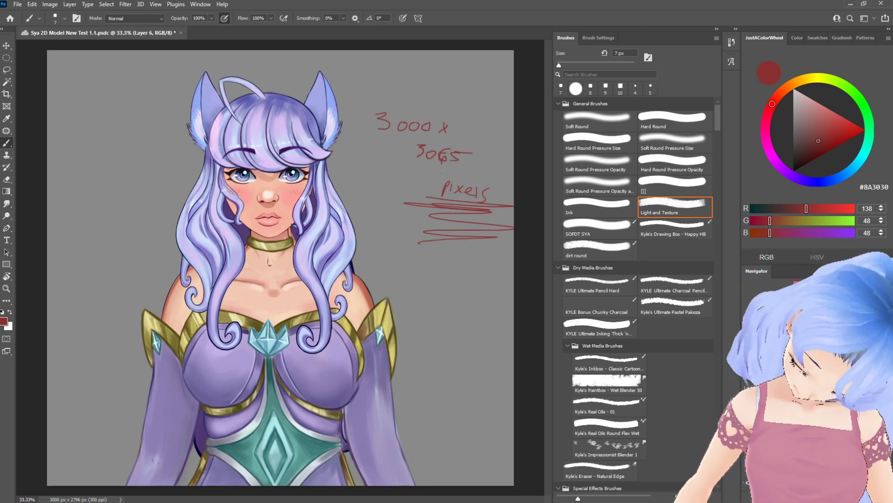
Undo the underlines and the last letters of the handwritten note
{"action": "key", "text": "ctrl+z"}
{"action": "key", "text": "ctrl+z"}
{"action": "key", "text": "ctrl+z"}
{"action": "key", "text": "ctrl+z"}
{"action": "key", "text": "ctrl+z"}
{"action": "key", "text": "ctrl+z"}
{"action": "key", "text": "ctrl+z"}
{"action": "key", "text": "ctrl+z"}
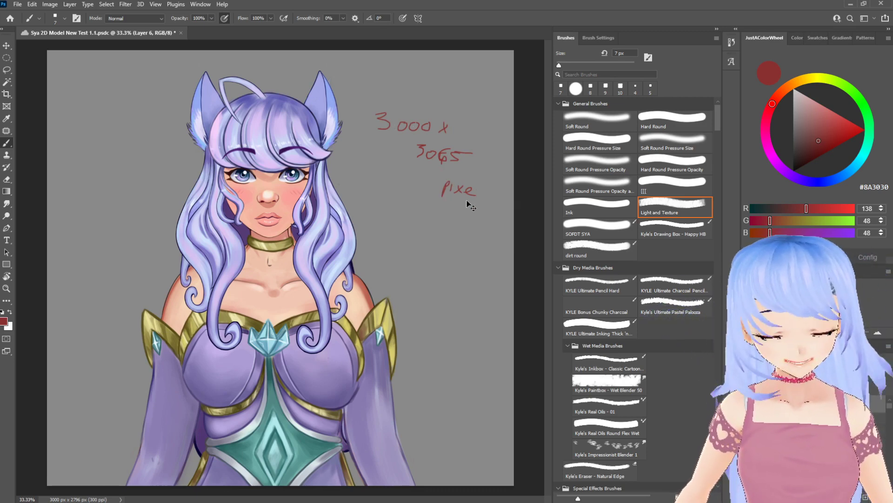
Erase the rest of the handwritten note with a 100 px Hard Round eraser
{"action": "key", "text": "e"}
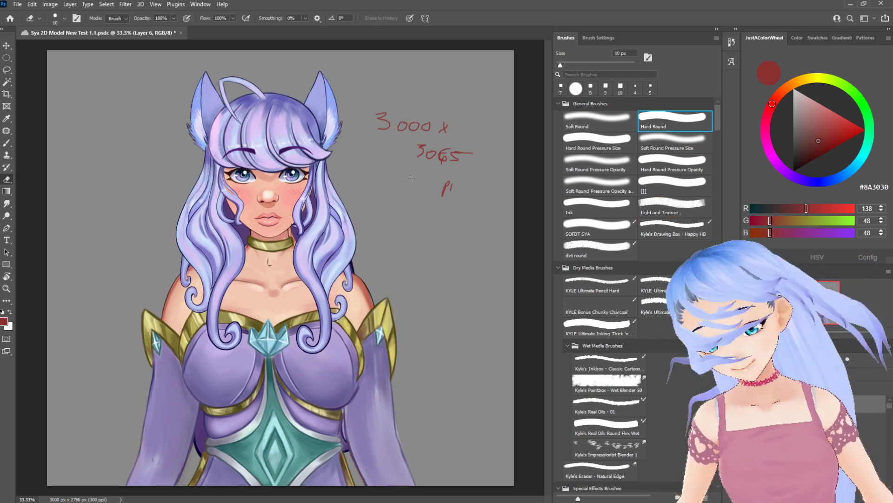
{"action": "key", "text": "bracketright"}
{"action": "key", "text": "bracketright"}
{"action": "key", "text": "bracketright"}
{"action": "key", "text": "bracketright"}
{"action": "key", "text": "bracketright"}
{"action": "key", "text": "bracketright"}
{"action": "key", "text": "bracketright"}
{"action": "key", "text": "bracketright"}
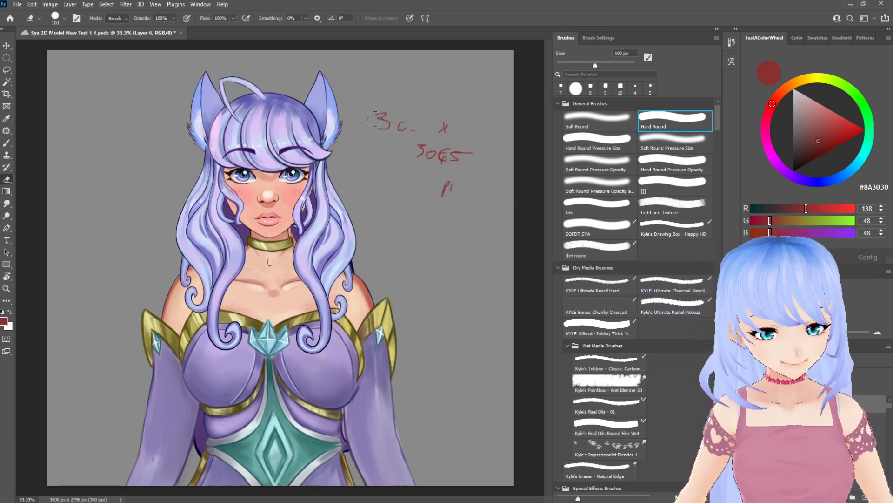
{"action": "left_click_drag", "start_coordinate": [460, 154], "coordinate": [421, 153]}
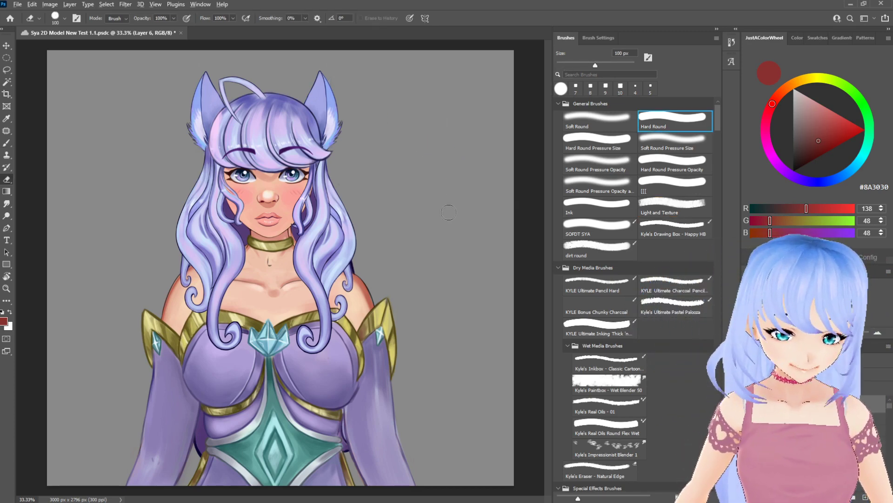
{"action": "scroll", "coordinate": [291, 414], "scroll_direction": "down", "scroll_amount": 1}
{"action": "left_click", "coordinate": [6, 94]}
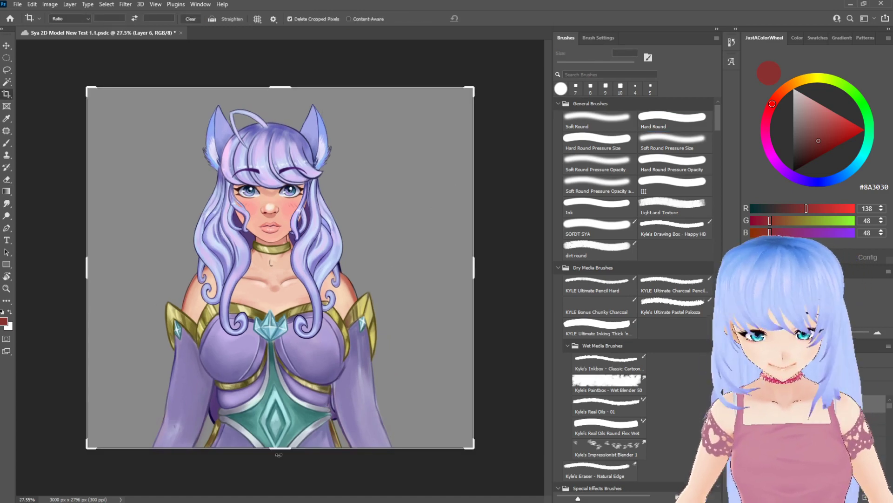
{"action": "left_click_drag", "start_coordinate": [279, 454], "coordinate": [273, 489]}
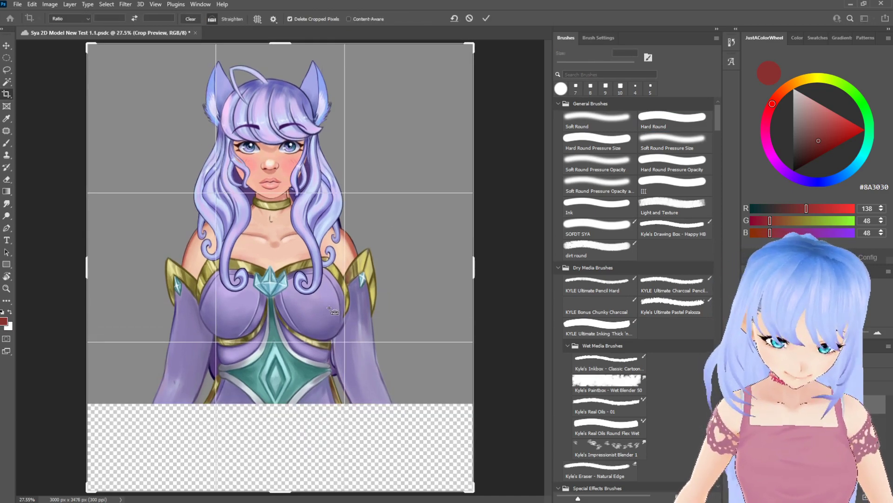
{"action": "key", "text": "Escape"}
{"action": "key", "text": "v"}
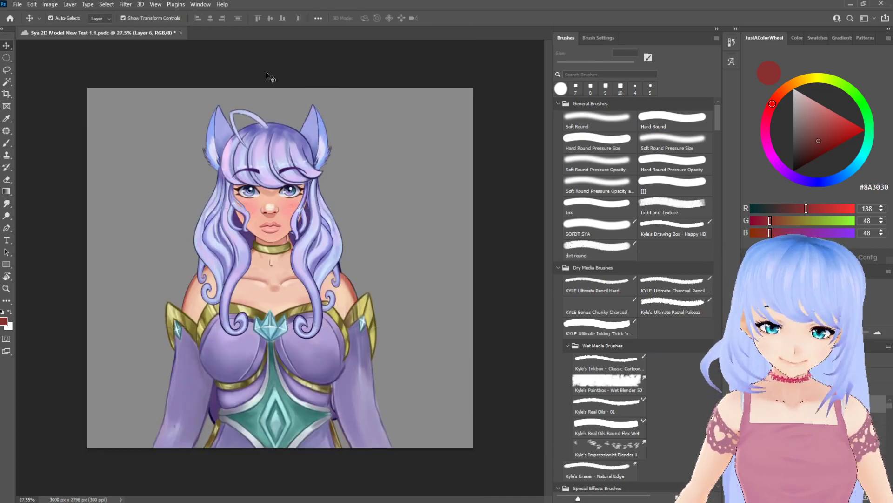
Save the artwork as the Photoshop file "Sya 2D Model New Test 1.1" with Maximize Compatibility on
{"action": "left_click", "coordinate": [17, 4]}
{"action": "left_click", "coordinate": [74, 120]}
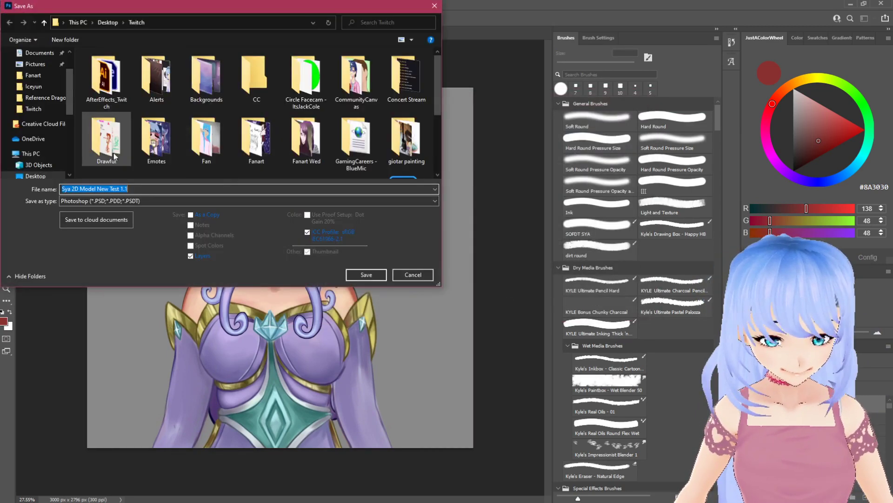
{"action": "scroll", "coordinate": [106, 159], "scroll_direction": "down", "scroll_amount": 2}
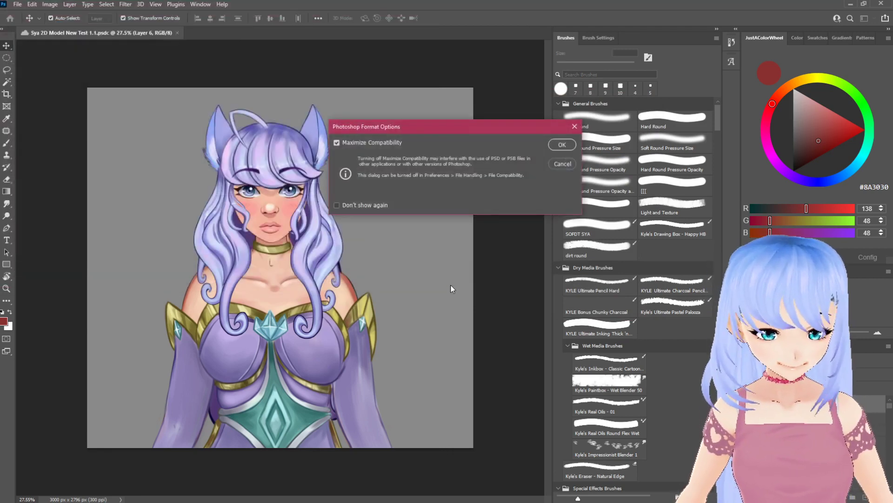
{"action": "left_click", "coordinate": [567, 145]}
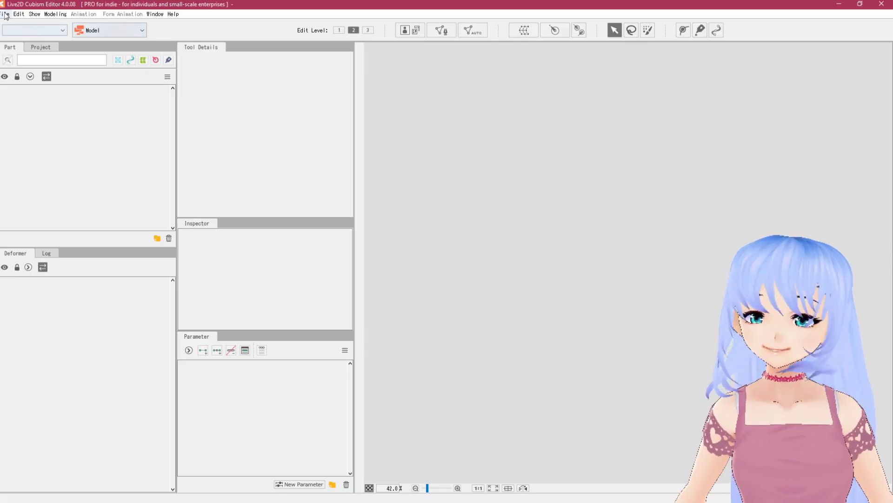
Create a new empty model in Live2D Cubism Editor
{"action": "left_click", "coordinate": [5, 15]}
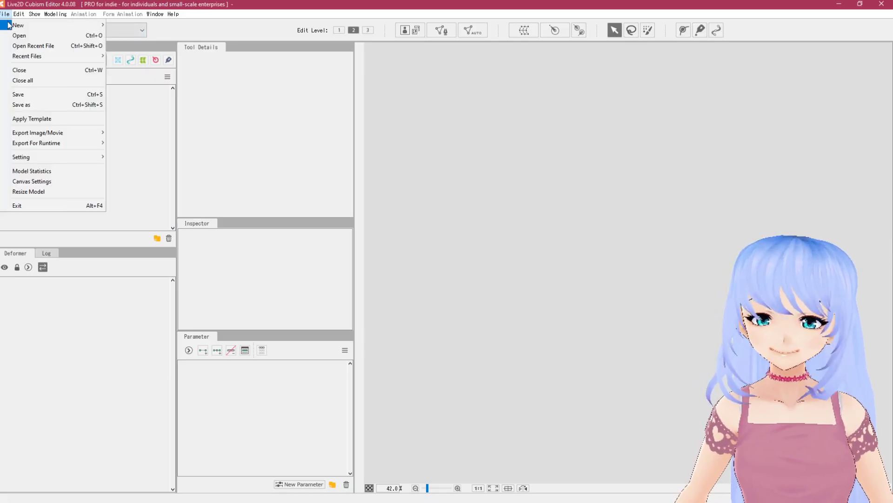
{"action": "mouse_move", "coordinate": [47, 25]}
{"action": "left_click", "coordinate": [130, 25]}
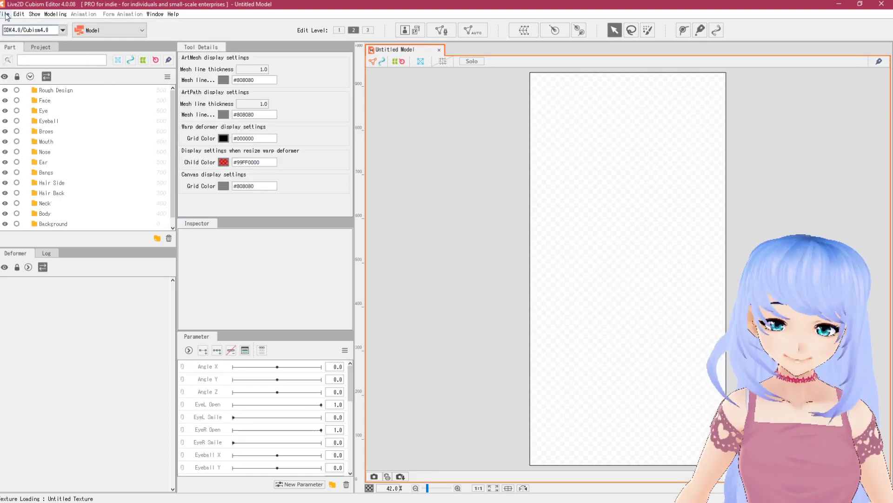
Set the new model's canvas size to 3000 pixels wide and 3065 pixels high with centred placement
{"action": "left_click", "coordinate": [6, 14]}
{"action": "left_click", "coordinate": [39, 181]}
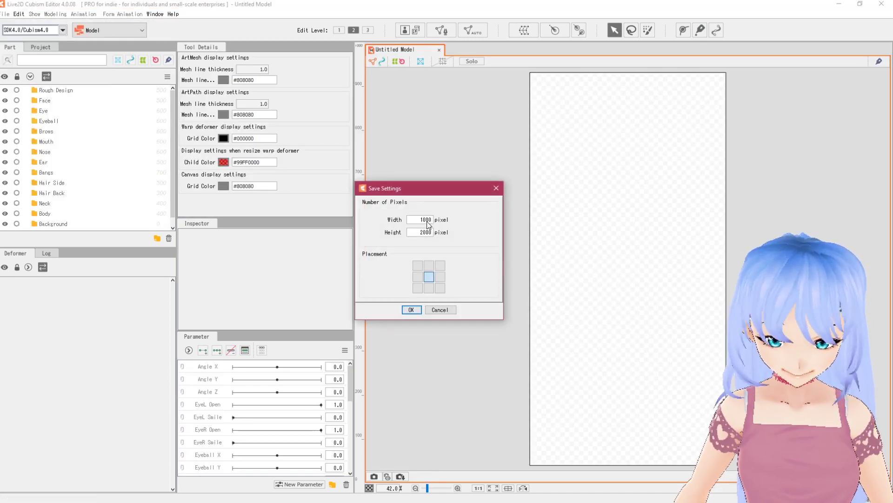
{"action": "left_click_drag", "start_coordinate": [421, 220], "coordinate": [441, 234]}
{"action": "type", "text": "300"}
{"action": "type", "text": "30"}
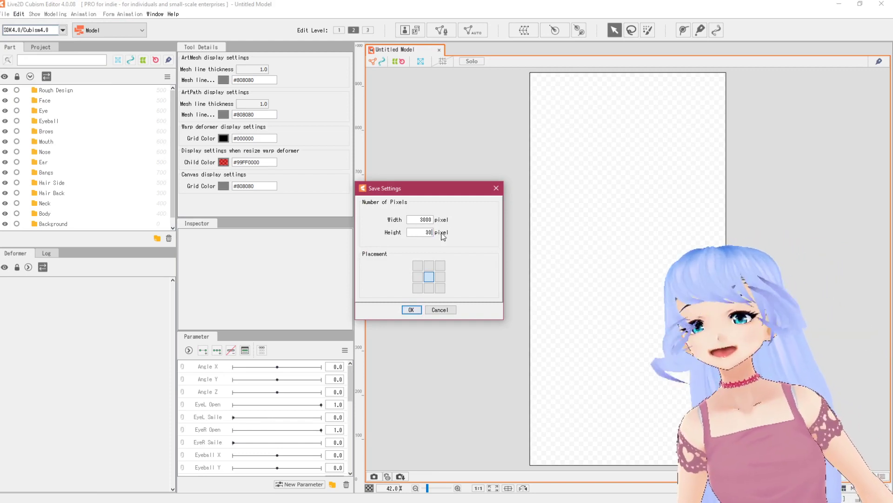
{"action": "type", "text": "00"}
{"action": "key", "text": "Return"}
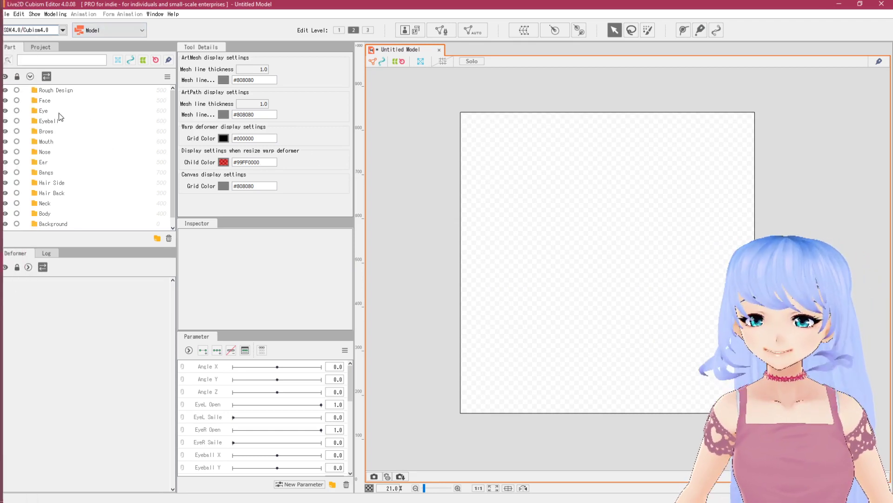
Import "2D Sya Star Guardian Half V 2.0" from the Desktop into Untitled Model, adding all layers as new ArtMesh
{"action": "mouse_move", "coordinate": [22, 86]}
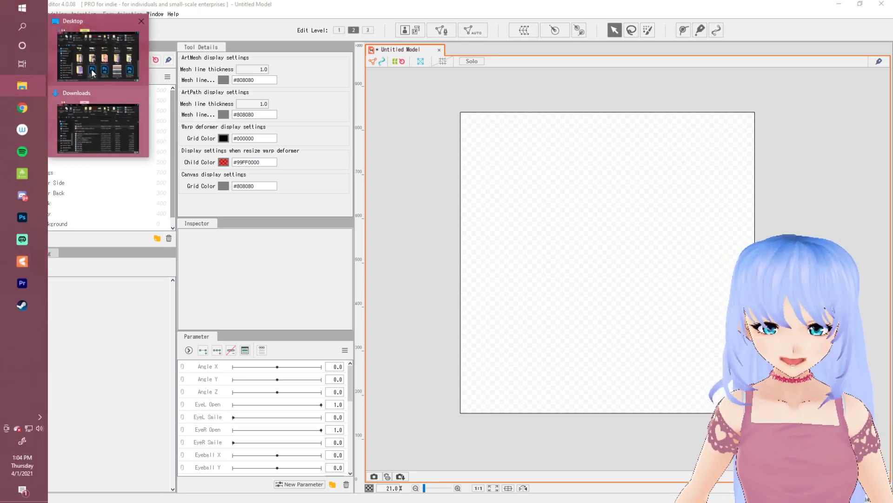
{"action": "left_click", "coordinate": [100, 46]}
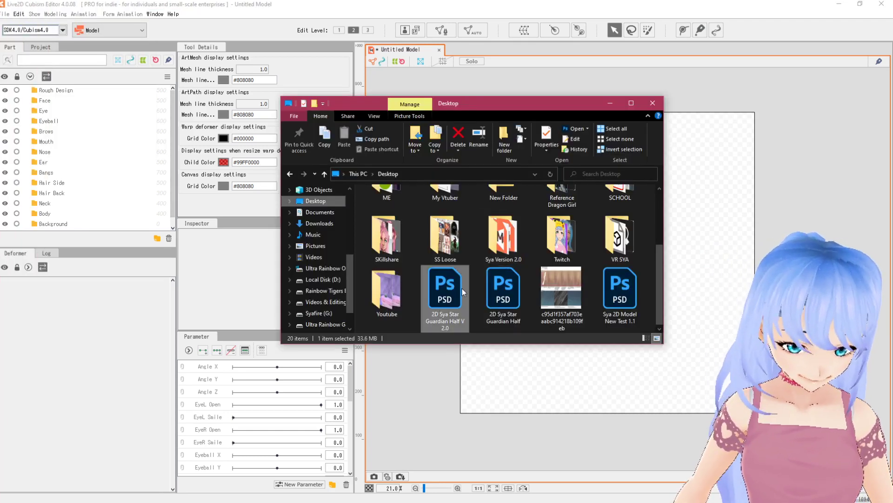
{"action": "left_click_drag", "start_coordinate": [451, 281], "coordinate": [568, 385]}
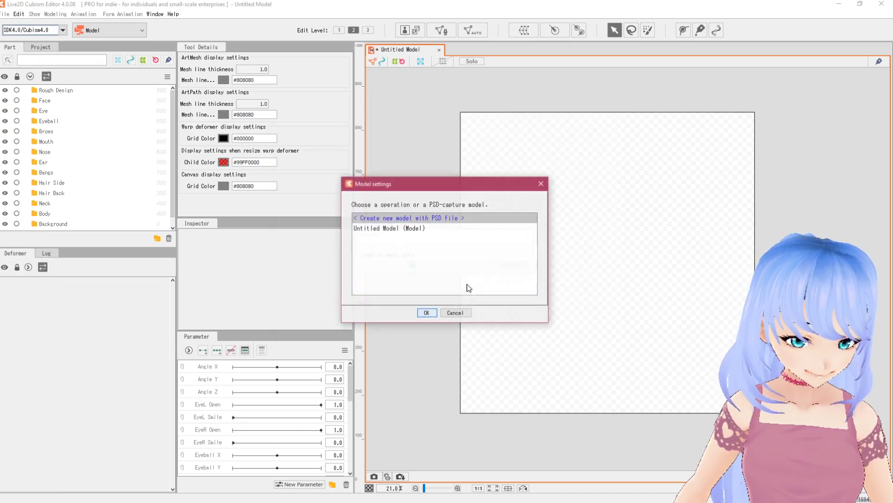
{"action": "left_click", "coordinate": [377, 229]}
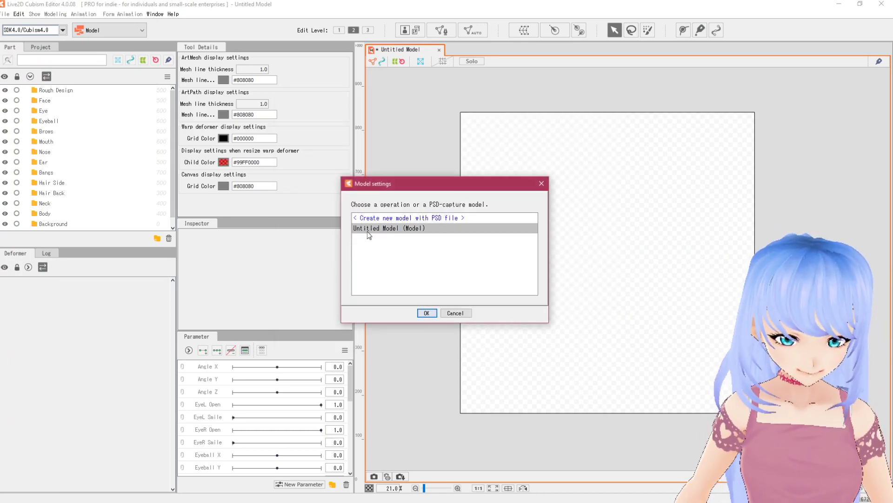
{"action": "left_click", "coordinate": [426, 313]}
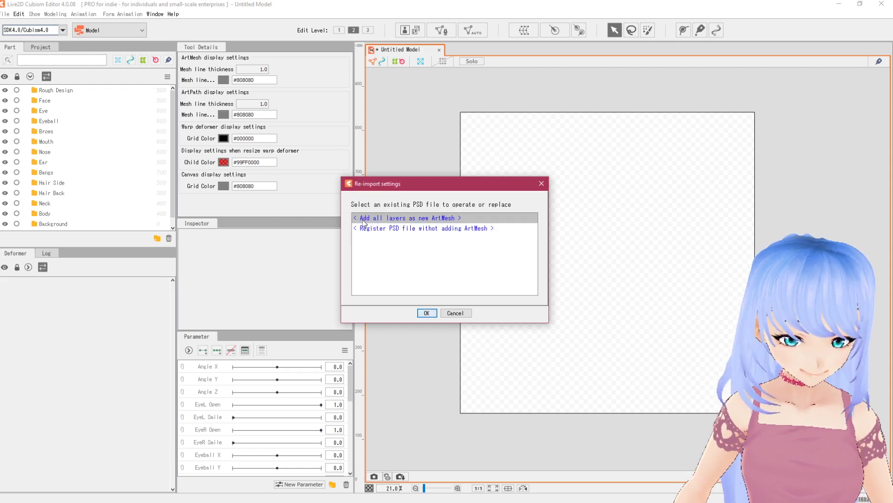
{"action": "left_click", "coordinate": [425, 313]}
{"action": "scroll", "coordinate": [60, 191], "scroll_direction": "down", "scroll_amount": 1}
{"action": "scroll", "coordinate": [46, 210], "scroll_direction": "up", "scroll_amount": 1}
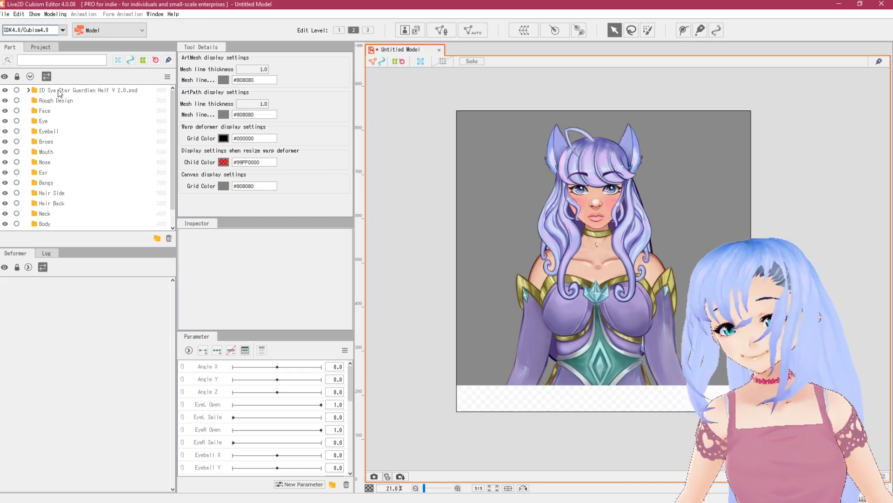
Expand the imported PSD's part folder and hide the grey background Layer 1
{"action": "left_click", "coordinate": [98, 92]}
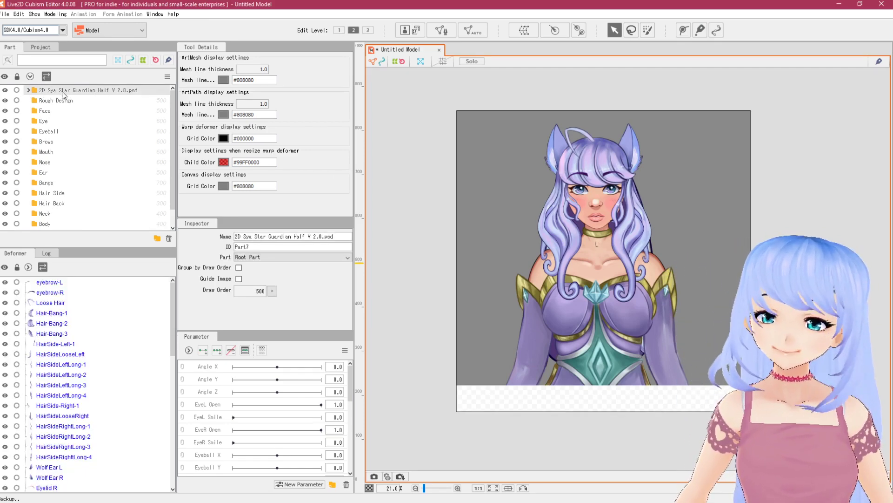
{"action": "left_click", "coordinate": [30, 91]}
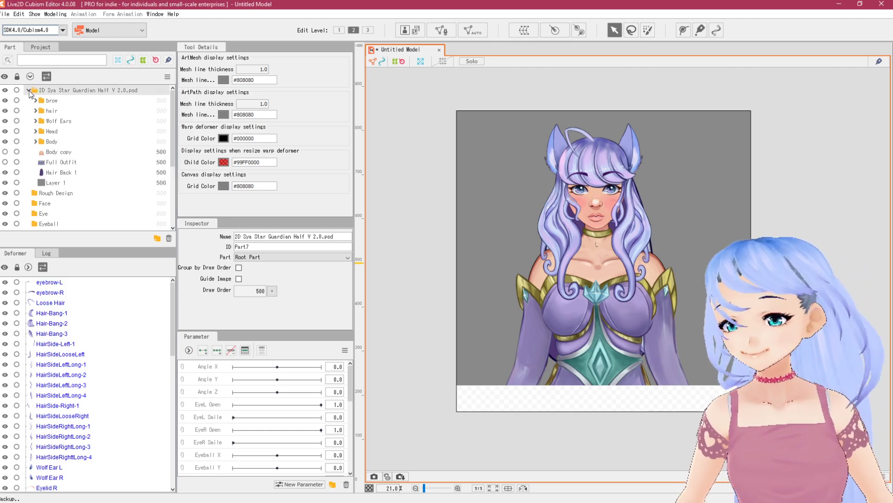
{"action": "left_click", "coordinate": [53, 183]}
{"action": "left_click", "coordinate": [5, 182]}
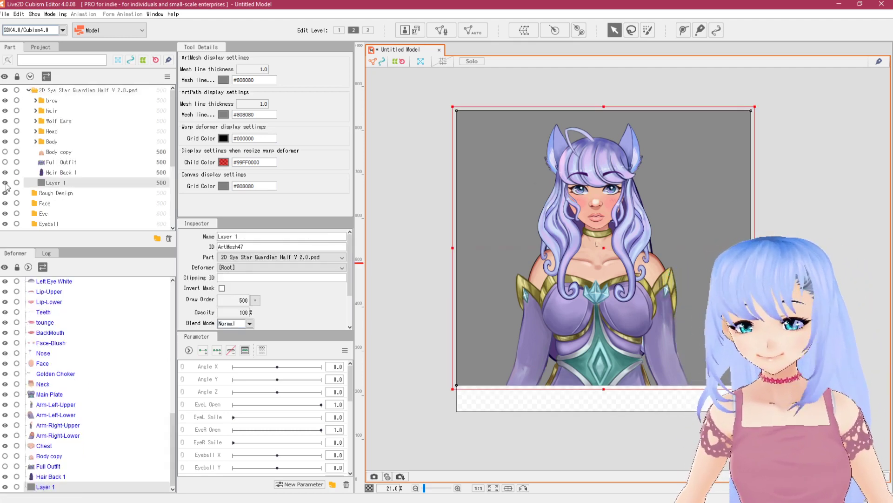
{"action": "left_click", "coordinate": [5, 183]}
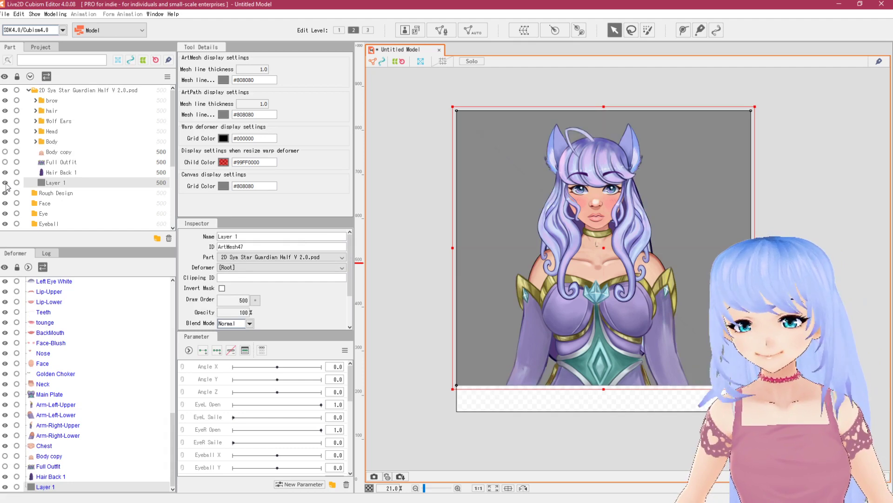
{"action": "left_click", "coordinate": [5, 182]}
{"action": "left_click", "coordinate": [5, 182]}
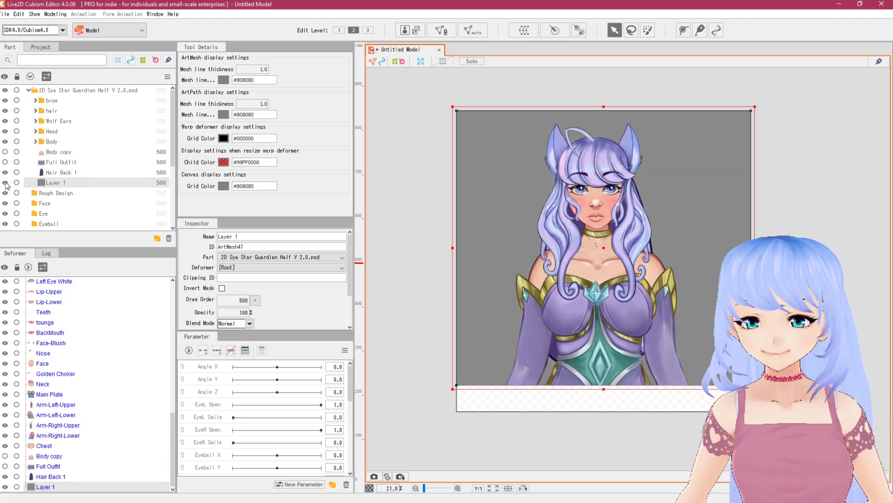
{"action": "left_click", "coordinate": [5, 183]}
{"action": "left_click", "coordinate": [503, 86]}
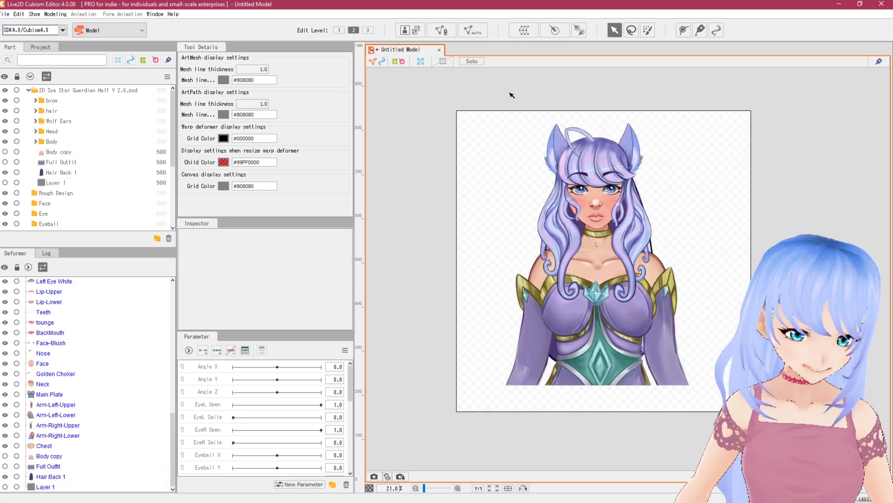
Select all visible character meshes, then enlarge and reposition them so the figure fills the canvas height and reaches its lower edge
{"action": "key", "text": "ctrl+a"}
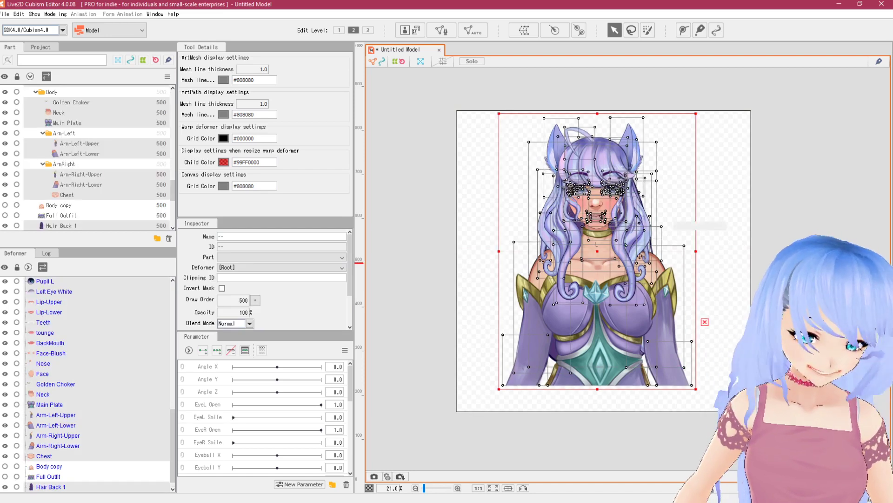
{"action": "left_click_drag", "start_coordinate": [595, 278], "coordinate": [595, 297]}
{"action": "scroll", "coordinate": [715, 218], "scroll_direction": "up", "scroll_amount": 4}
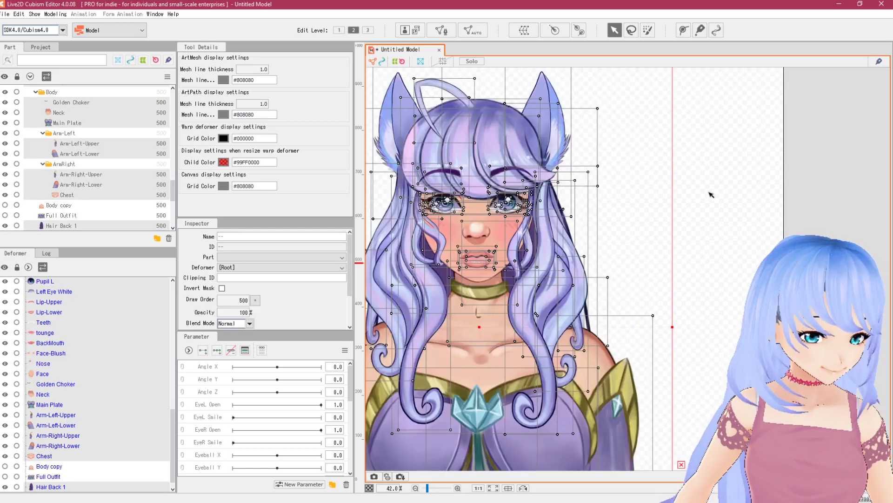
{"action": "scroll", "coordinate": [689, 200], "scroll_direction": "down", "scroll_amount": 4}
{"action": "left_click_drag", "start_coordinate": [682, 118], "coordinate": [711, 106]}
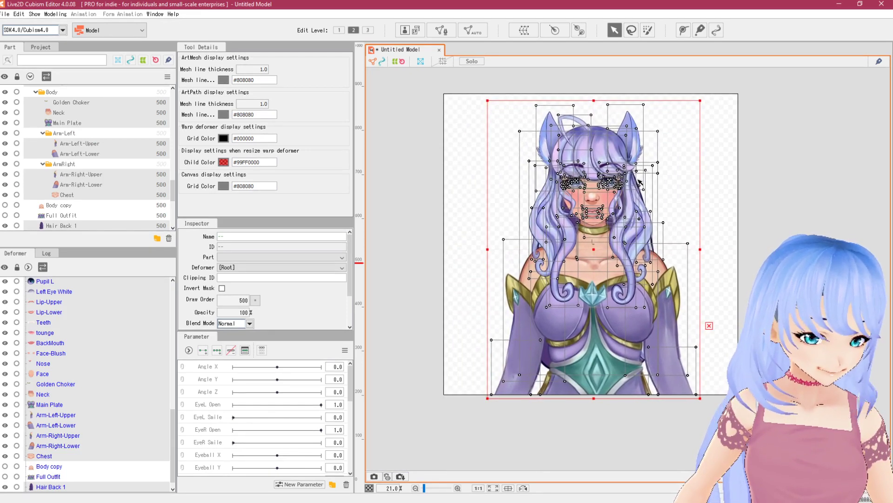
{"action": "left_click_drag", "start_coordinate": [640, 182], "coordinate": [635, 182]}
{"action": "left_click_drag", "start_coordinate": [696, 100], "coordinate": [700, 95]}
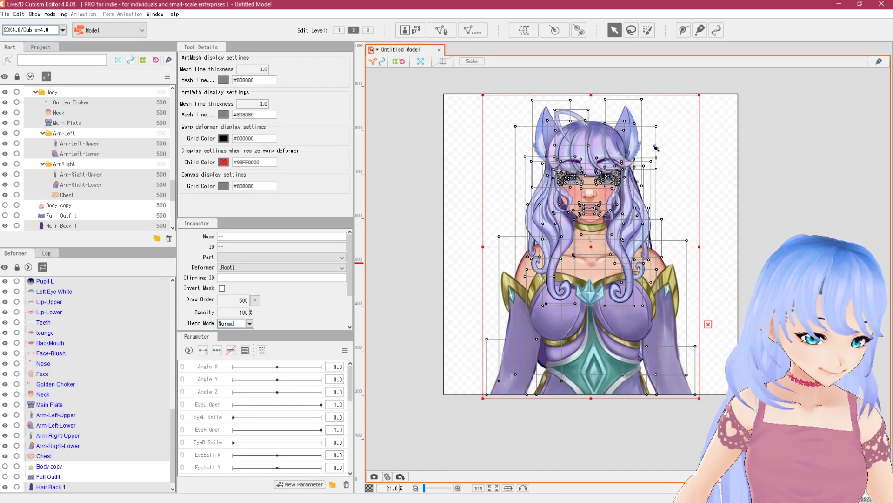
{"action": "left_click_drag", "start_coordinate": [651, 146], "coordinate": [648, 146]}
{"action": "left_click", "coordinate": [805, 164]}
{"action": "scroll", "coordinate": [575, 215], "scroll_direction": "up", "scroll_amount": 2}
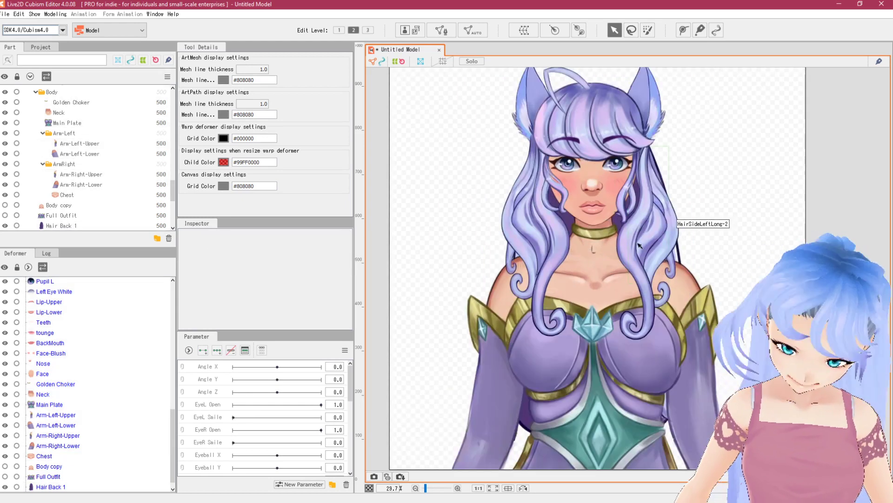
Create a folder named "Sya Star Guardian 3.0" on the Desktop while saving the model
{"action": "key", "text": "ctrl+s"}
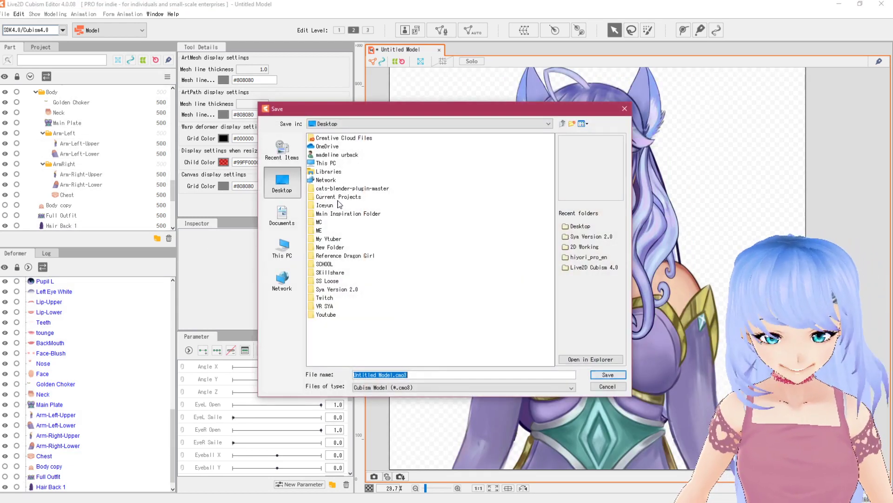
{"action": "left_click", "coordinate": [607, 386]}
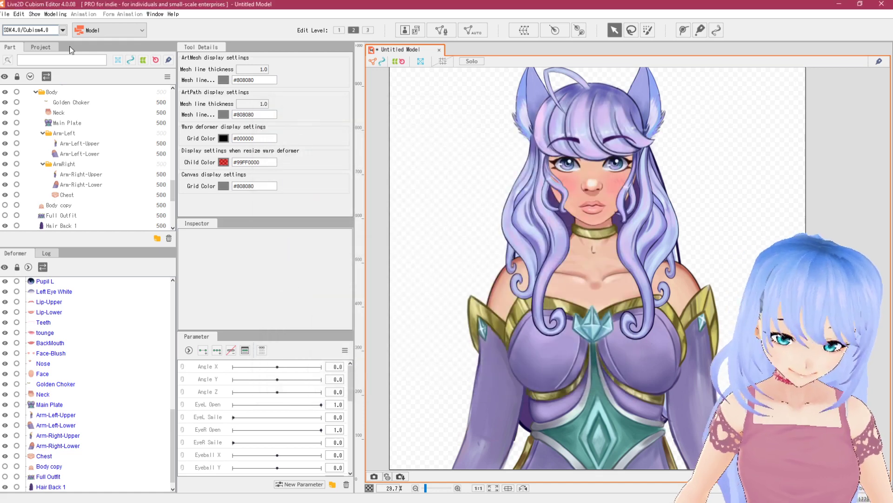
{"action": "left_click", "coordinate": [5, 14]}
{"action": "left_click", "coordinate": [32, 101]}
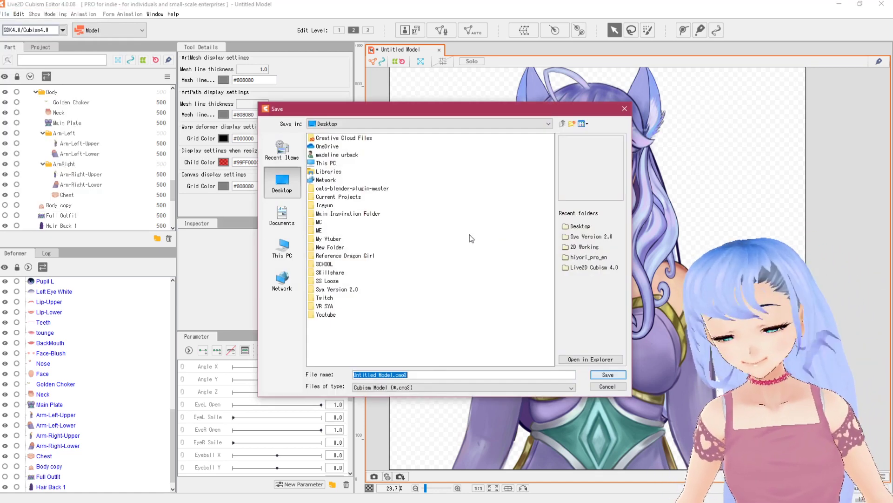
{"action": "right_click", "coordinate": [347, 335]}
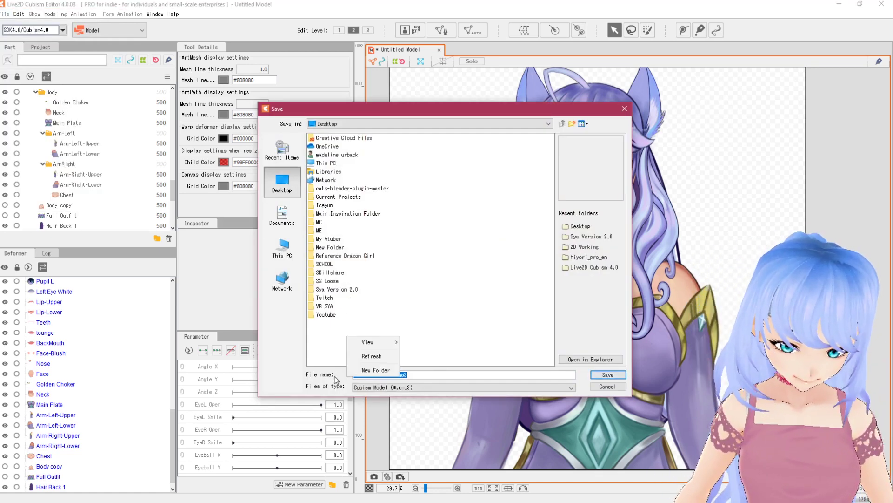
{"action": "left_click", "coordinate": [376, 369]}
{"action": "type", "text": "Sya Sta"}
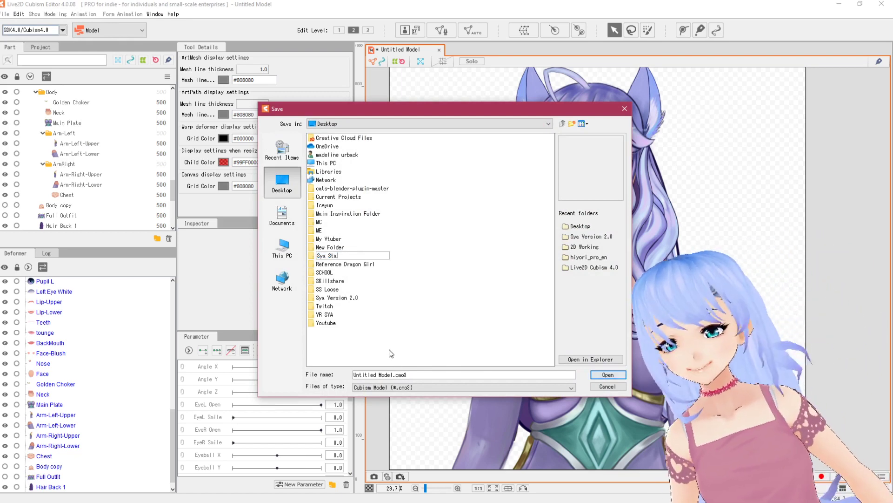
{"action": "type", "text": "r Guardian 3.0"}
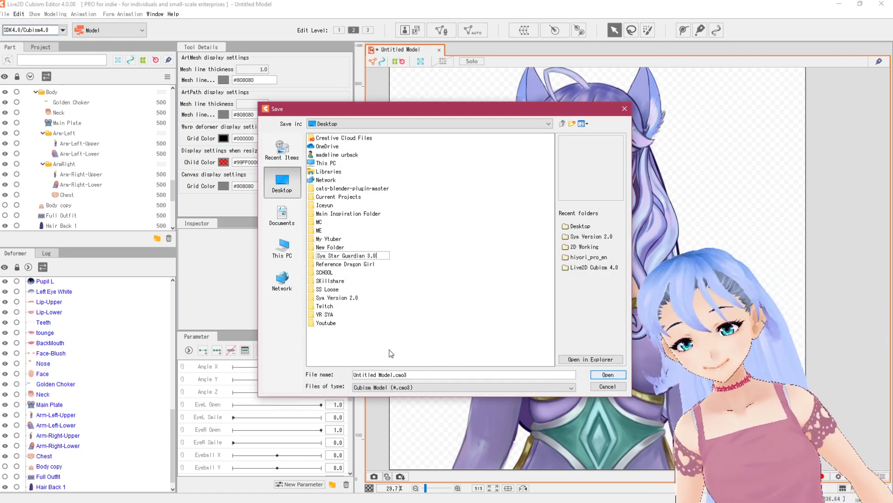
{"action": "key", "text": "Return"}
Save the model as "SyaStarGuardian3.0.cmo3" in the Sya Star Guardian 3.0 folder and close the file window that opens
{"action": "left_click_drag", "start_coordinate": [395, 373], "coordinate": [362, 373]}
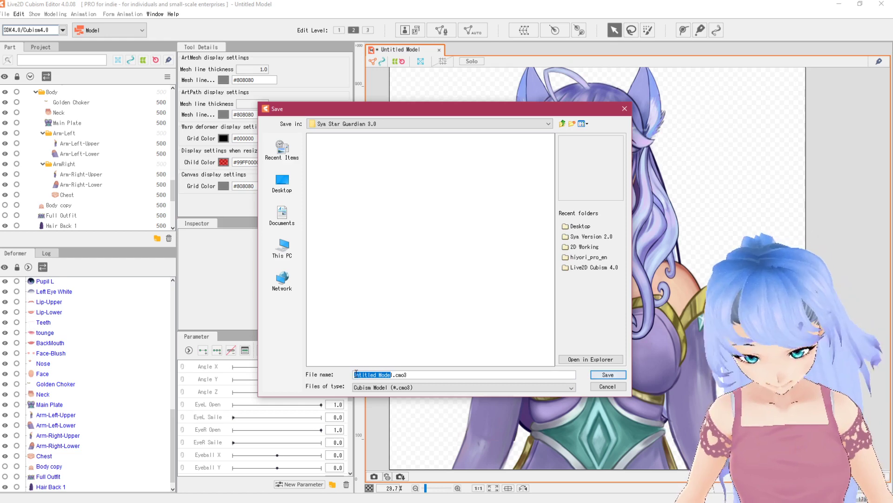
{"action": "type", "text": "SyaStarGuardia"}
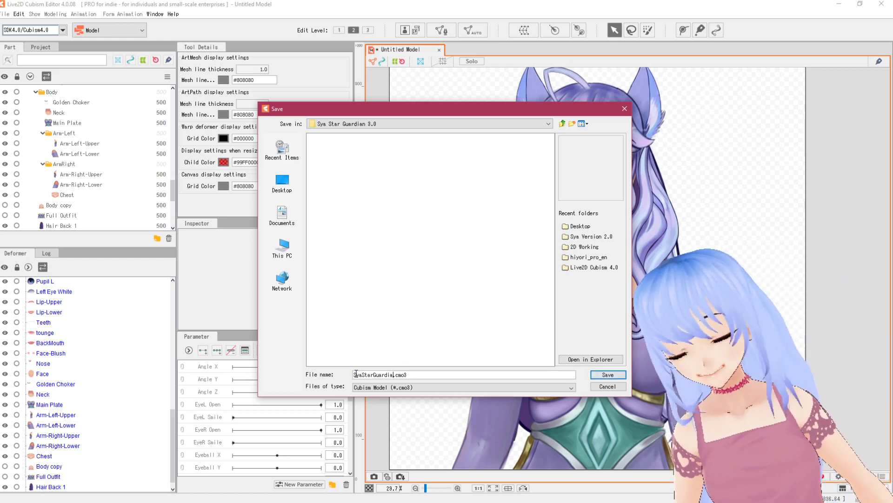
{"action": "type", "text": "n3.0"}
{"action": "left_click", "coordinate": [610, 375]}
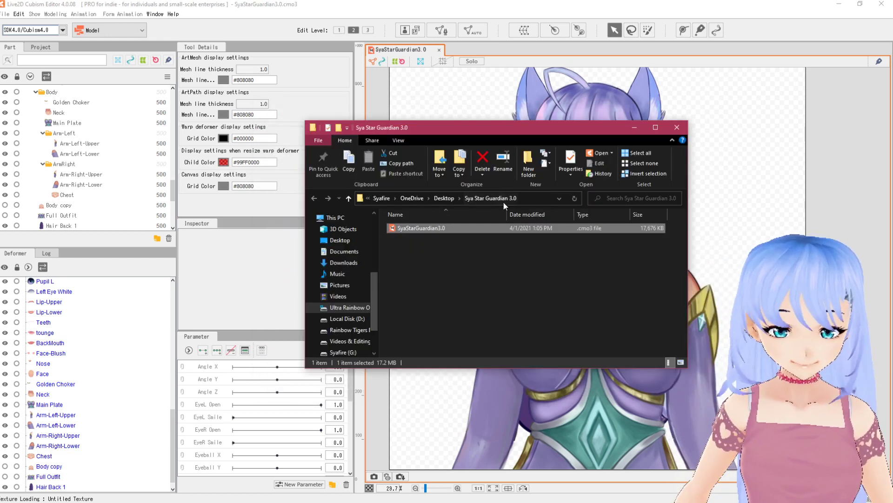
{"action": "left_click", "coordinate": [677, 127]}
Reassign the eyebrow-L mesh from the imported brow folder to the model's Brows part
{"action": "scroll", "coordinate": [129, 155], "scroll_direction": "down", "scroll_amount": 5}
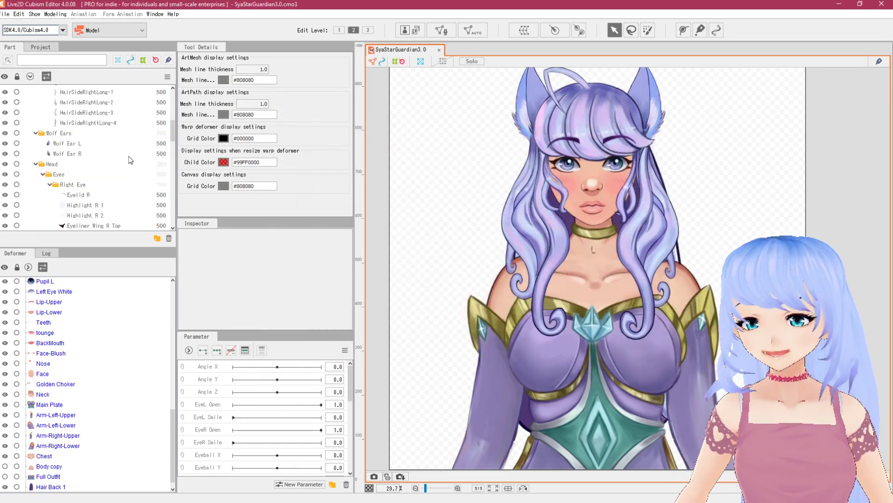
{"action": "scroll", "coordinate": [129, 156], "scroll_direction": "up", "scroll_amount": 5}
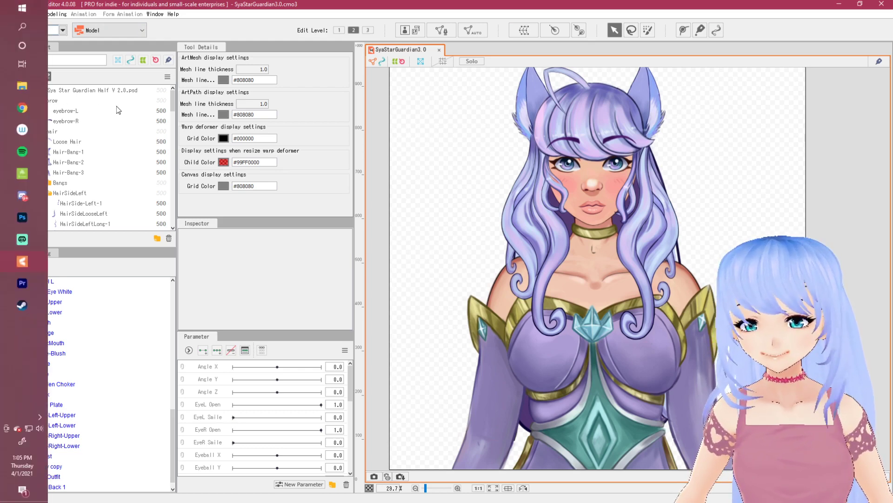
{"action": "left_click", "coordinate": [27, 102]}
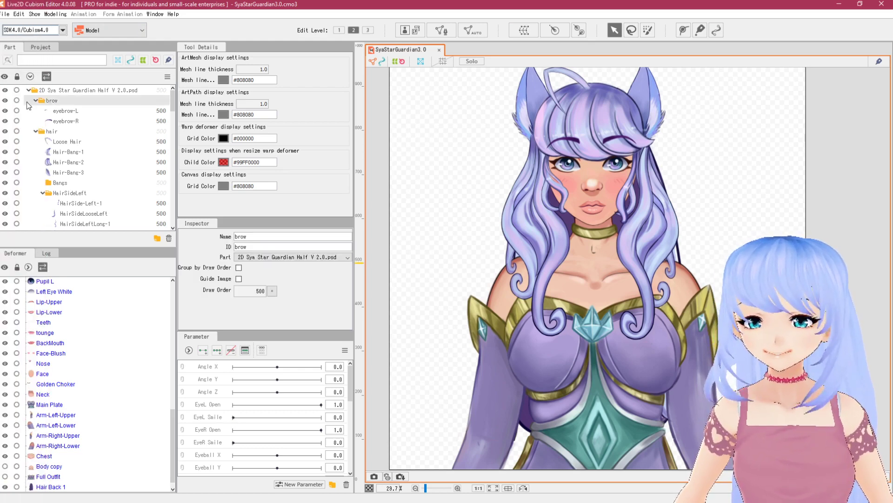
{"action": "left_click", "coordinate": [65, 112]}
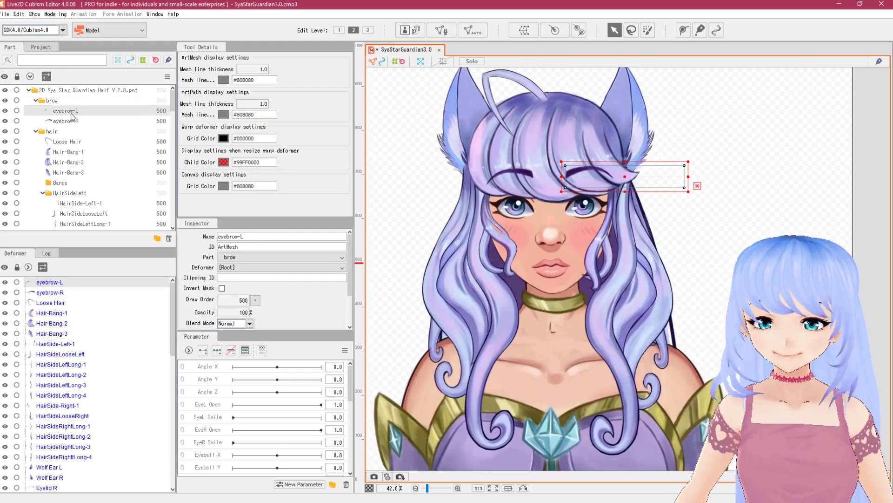
{"action": "left_click", "coordinate": [240, 258]}
{"action": "scroll", "coordinate": [263, 273], "scroll_direction": "down", "scroll_amount": 3}
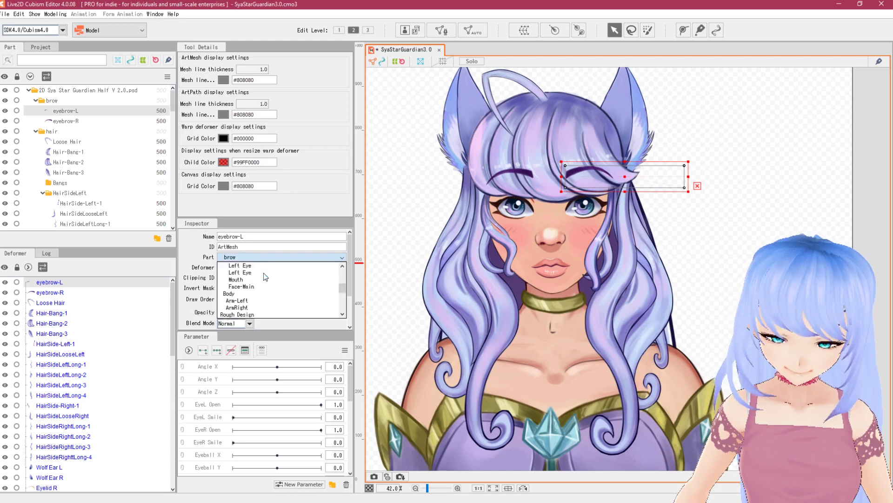
{"action": "scroll", "coordinate": [252, 284], "scroll_direction": "up", "scroll_amount": 5}
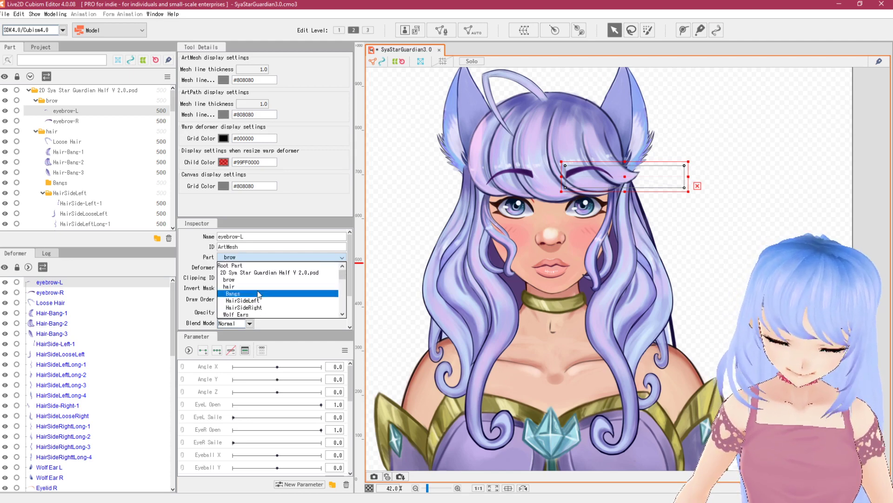
{"action": "scroll", "coordinate": [258, 287], "scroll_direction": "down", "scroll_amount": 4}
{"action": "scroll", "coordinate": [259, 286], "scroll_direction": "down", "scroll_amount": 5}
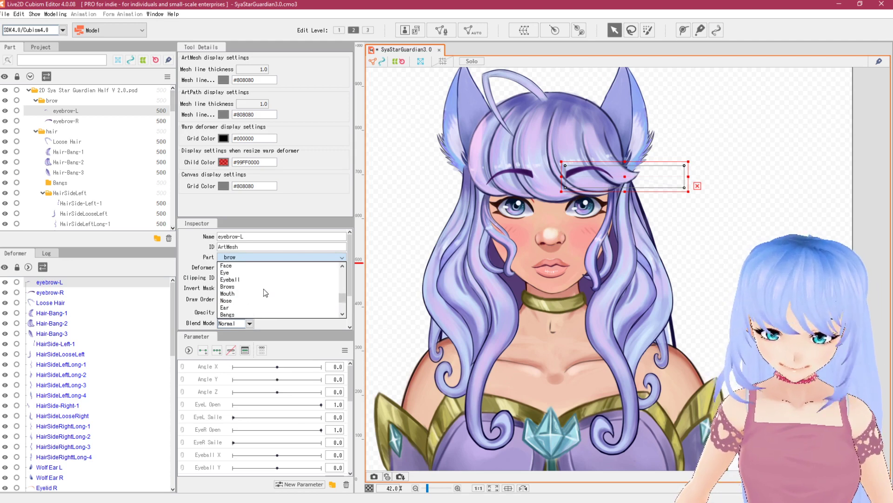
{"action": "scroll", "coordinate": [260, 293], "scroll_direction": "up", "scroll_amount": 1}
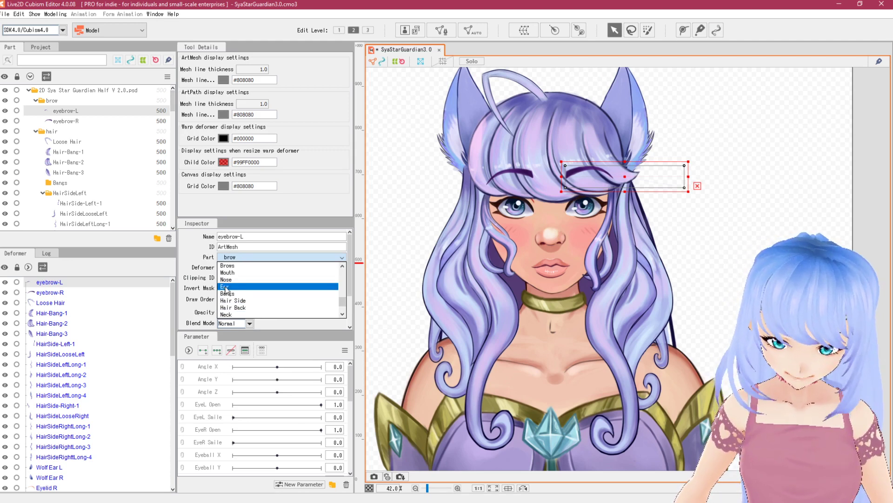
{"action": "left_click", "coordinate": [234, 267]}
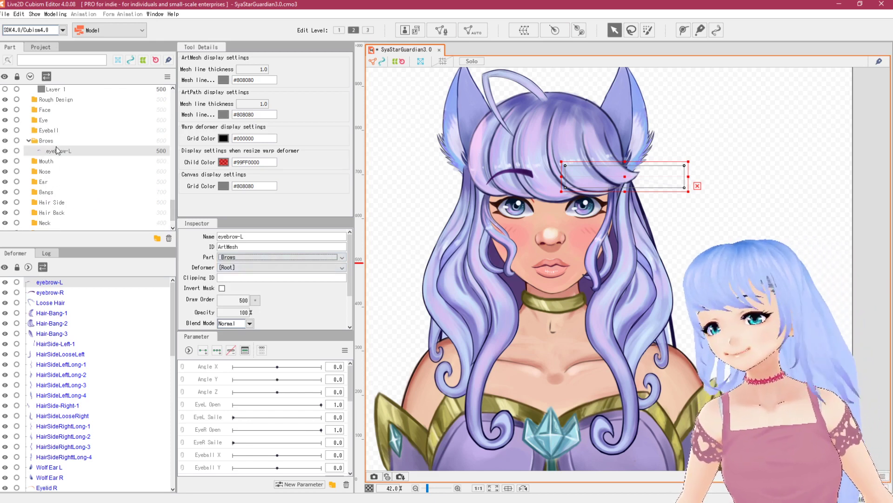
Reassign the eyebrow-R mesh from the imported brow folder to the model's Brows part
{"action": "scroll", "coordinate": [93, 158], "scroll_direction": "up", "scroll_amount": 10}
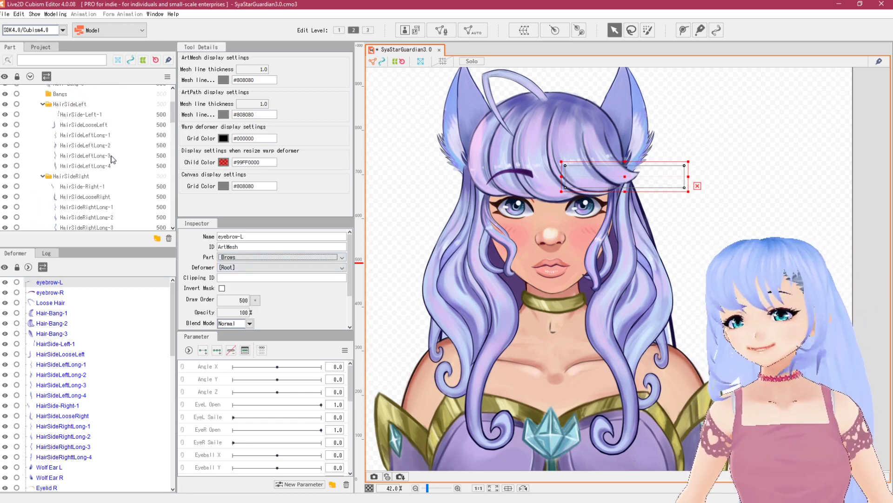
{"action": "left_click", "coordinate": [61, 110]}
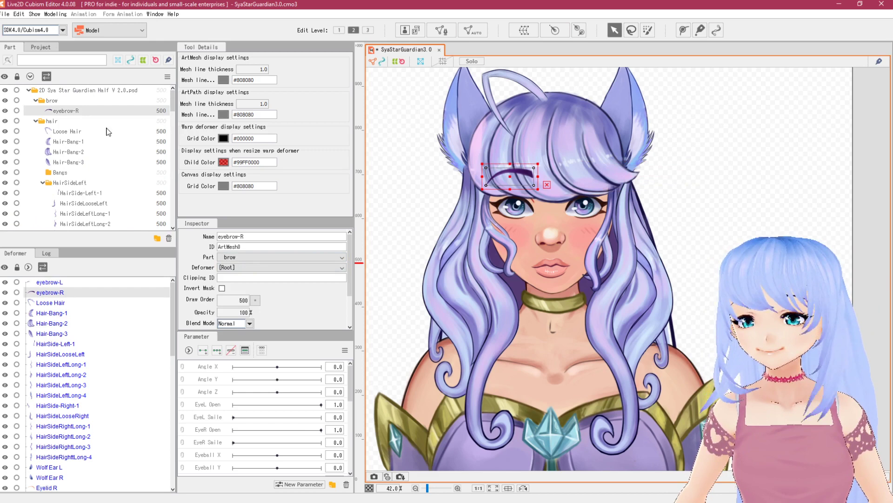
{"action": "left_click", "coordinate": [249, 258]}
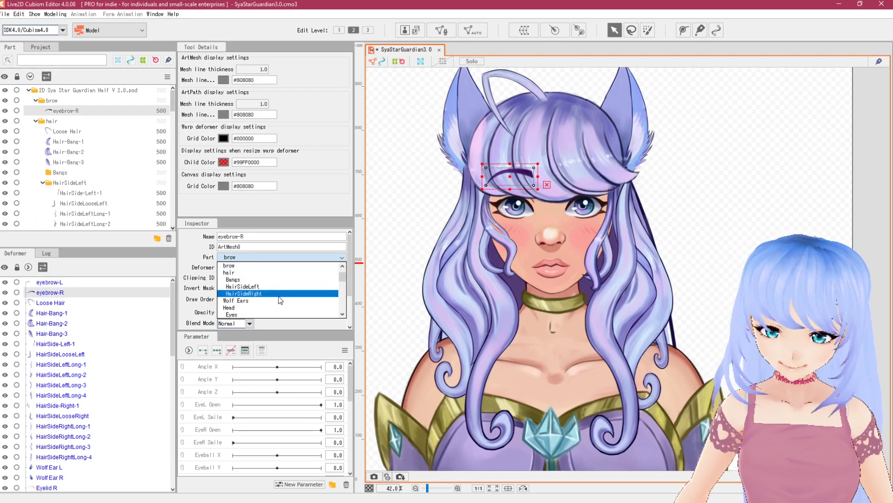
{"action": "scroll", "coordinate": [247, 284], "scroll_direction": "up", "scroll_amount": 2}
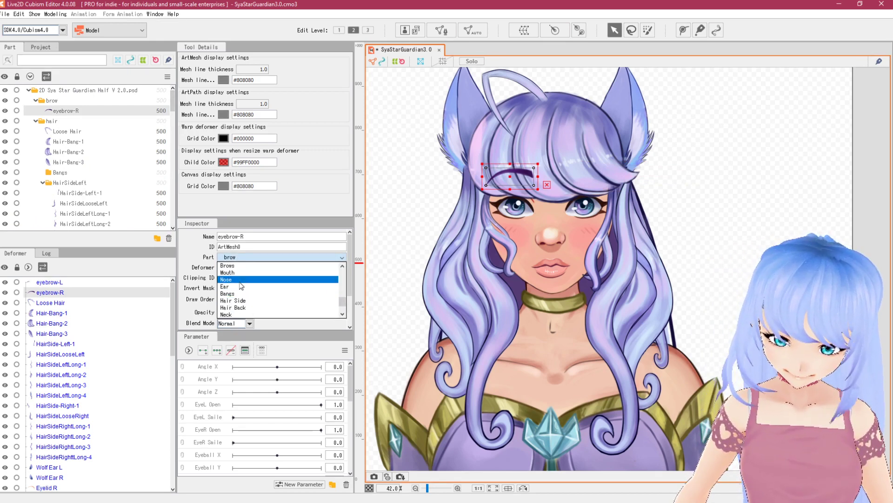
{"action": "left_click", "coordinate": [235, 288]}
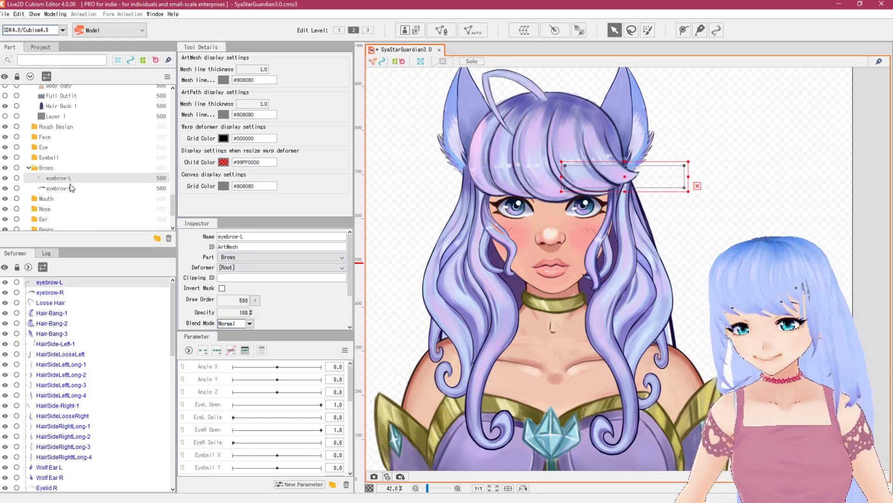
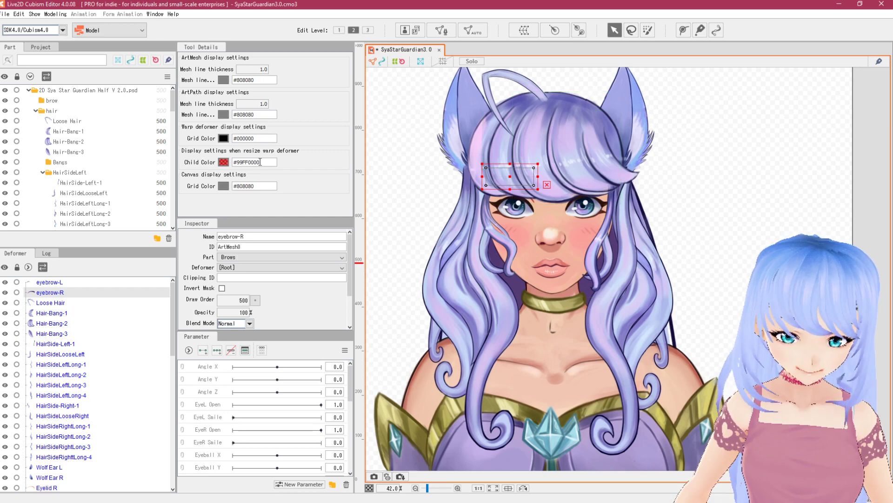
Reassign the Loose Hair and Hair-Bang-1 meshes from the imported hair folder to the model's Bangs part
{"action": "left_click", "coordinate": [61, 122]}
{"action": "left_click", "coordinate": [282, 257]}
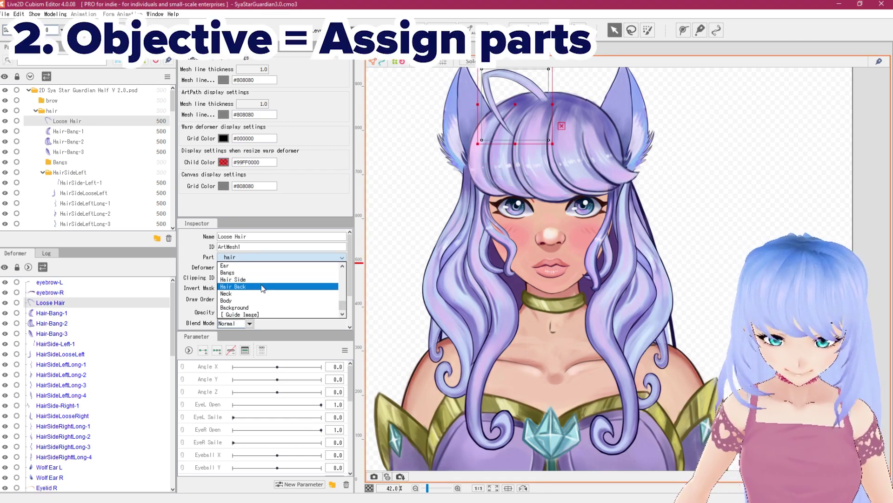
{"action": "scroll", "coordinate": [264, 288], "scroll_direction": "up", "scroll_amount": 1}
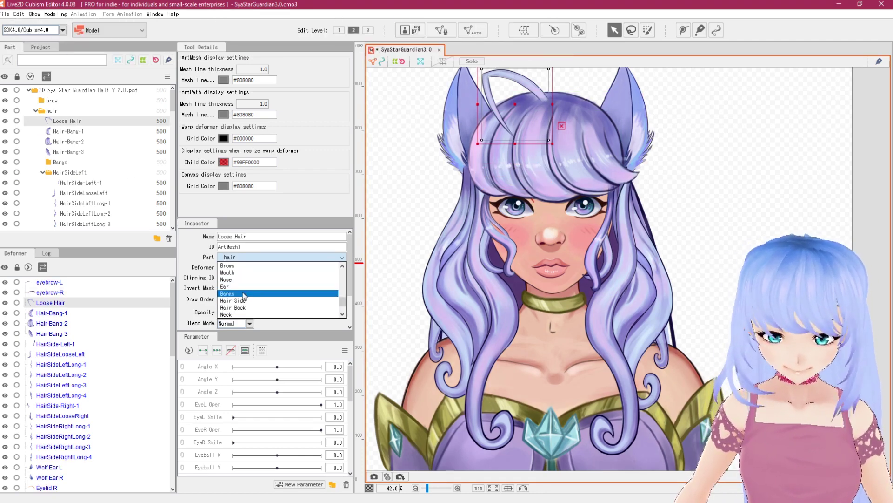
{"action": "left_click", "coordinate": [226, 293]}
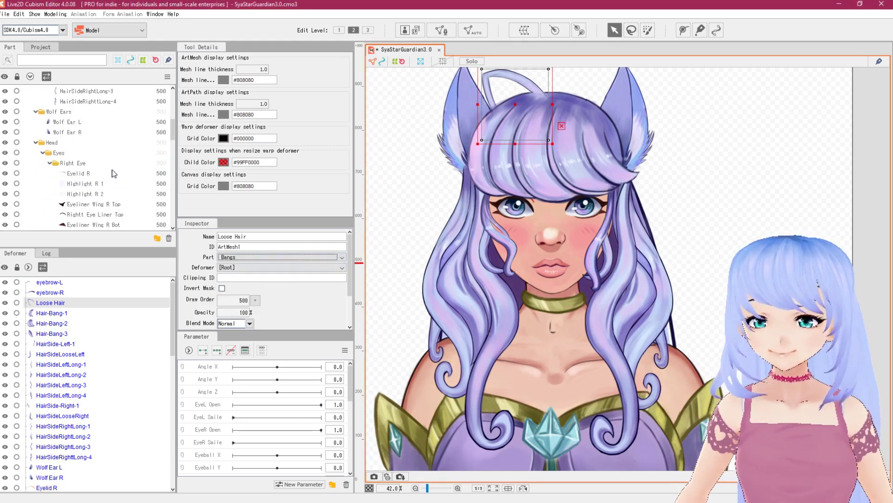
{"action": "left_click", "coordinate": [69, 121]}
{"action": "left_click", "coordinate": [247, 257]}
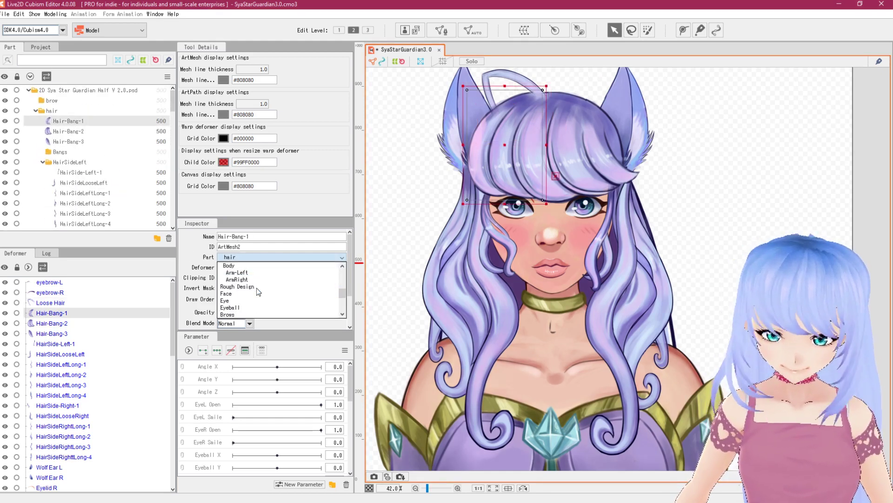
{"action": "left_click", "coordinate": [253, 279]}
{"action": "left_click", "coordinate": [22, 214]}
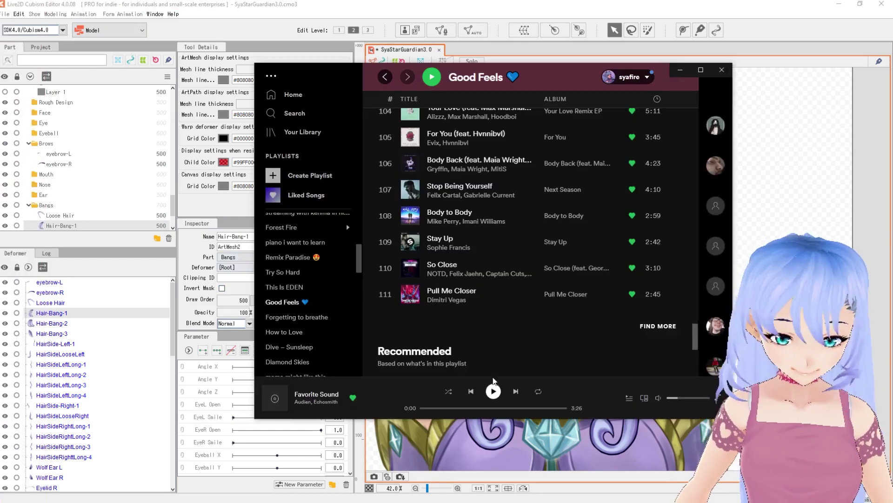
{"action": "double_click", "coordinate": [489, 268]}
{"action": "left_click", "coordinate": [680, 70]}
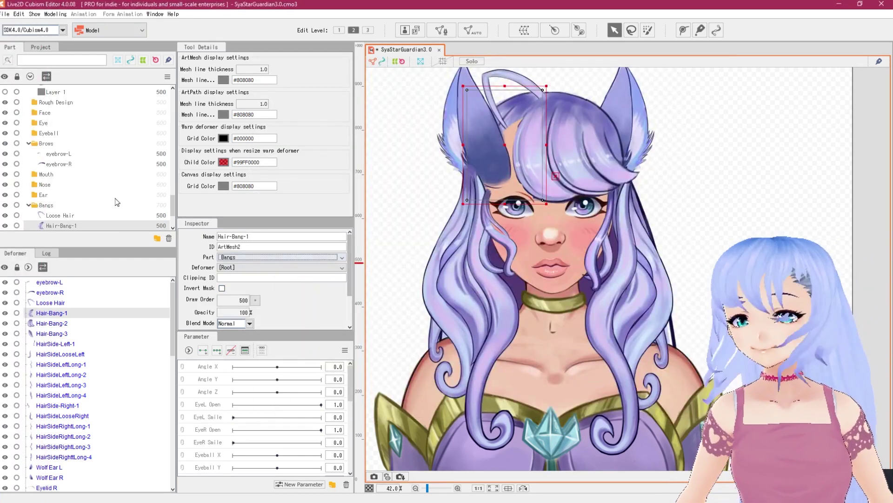
Reassign the Hair-Bang-2 mesh from the imported hair folder to the model's Bangs part
{"action": "scroll", "coordinate": [74, 160], "scroll_direction": "up", "scroll_amount": 15}
{"action": "left_click", "coordinate": [69, 121]}
{"action": "left_click", "coordinate": [249, 257]}
{"action": "left_click", "coordinate": [251, 273]}
{"action": "left_click", "coordinate": [279, 257]}
{"action": "scroll", "coordinate": [295, 289], "scroll_direction": "down", "scroll_amount": 10}
{"action": "left_click", "coordinate": [295, 293]}
{"action": "scroll", "coordinate": [105, 171], "scroll_direction": "up", "scroll_amount": 7}
Reassign the Hair-Bang-3 mesh from the imported hair folder to the model's Bangs part
{"action": "scroll", "coordinate": [107, 173], "scroll_direction": "up", "scroll_amount": 10}
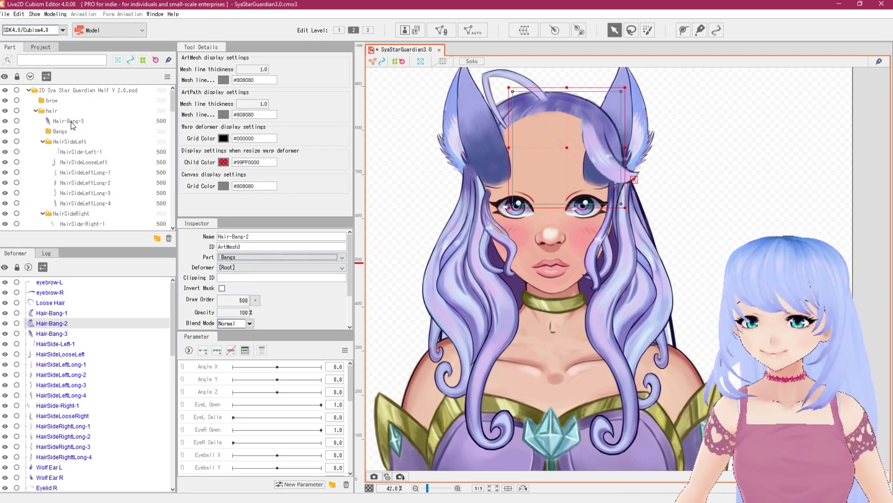
{"action": "left_click", "coordinate": [70, 122]}
{"action": "left_click", "coordinate": [253, 257]}
{"action": "scroll", "coordinate": [277, 292], "scroll_direction": "down", "scroll_amount": 10}
{"action": "left_click", "coordinate": [277, 278]}
Try to reassign the single HairSide-Left-1 mesh to the model's Hair Side part
{"action": "scroll", "coordinate": [113, 204], "scroll_direction": "up", "scroll_amount": 5}
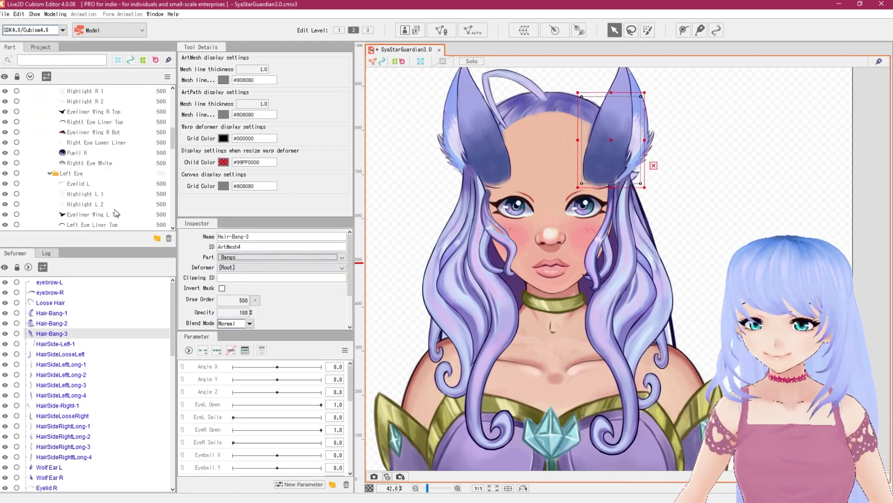
{"action": "left_click", "coordinate": [77, 141]}
{"action": "left_click", "coordinate": [279, 257]}
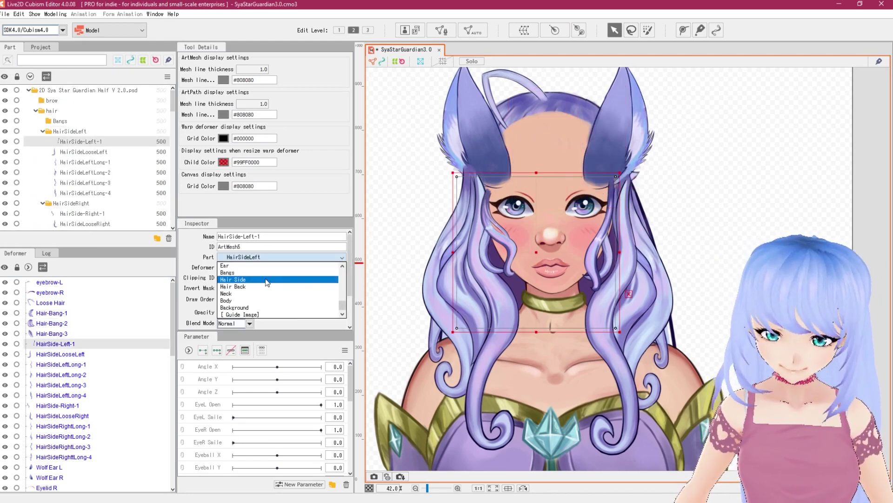
{"action": "left_click", "coordinate": [261, 277]}
{"action": "scroll", "coordinate": [122, 183], "scroll_direction": "up", "scroll_amount": 3}
Reassign the whole HairSideLeft folder from the imported hair folder to the model's Hair Side part
{"action": "left_click", "coordinate": [69, 113]}
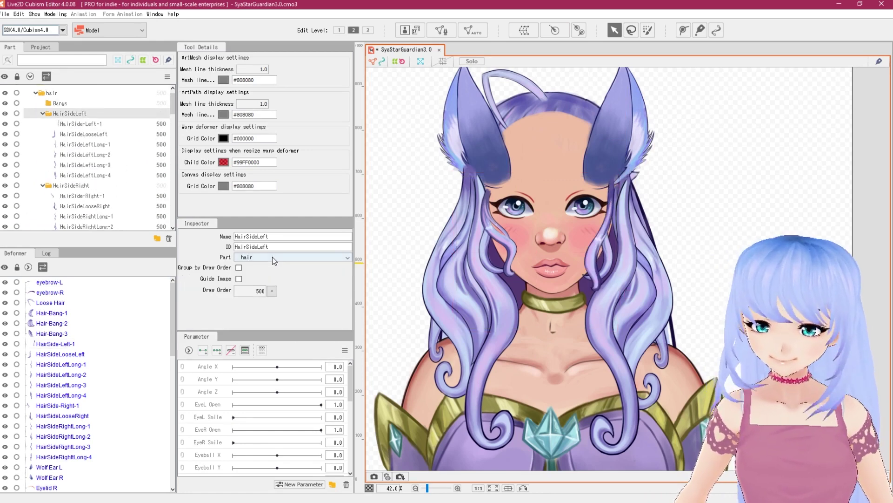
{"action": "left_click", "coordinate": [273, 257]}
{"action": "left_click", "coordinate": [273, 287]}
{"action": "scroll", "coordinate": [70, 163], "scroll_direction": "down", "scroll_amount": 1}
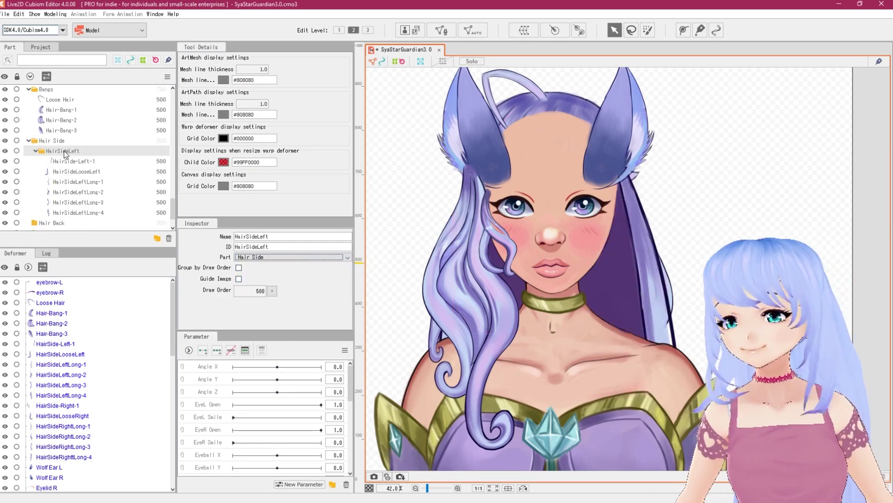
Move the meshes out of the HairSideLeft subfolder so they sit directly in the Hair Side part
{"action": "left_click_drag", "start_coordinate": [69, 162], "coordinate": [56, 143]}
{"action": "left_click_drag", "start_coordinate": [70, 162], "coordinate": [54, 143]}
{"action": "left_click_drag", "start_coordinate": [69, 162], "coordinate": [56, 143]}
{"action": "left_click_drag", "start_coordinate": [69, 162], "coordinate": [56, 143]}
Delete the emptied HairSideLeft folder and save the model
{"action": "left_click", "coordinate": [62, 153]}
{"action": "key", "text": "Delete"}
{"action": "left_click", "coordinate": [423, 267]}
{"action": "key", "text": "ctrl+s"}
Reassign the whole HairSideRight folder from the imported hair folder to the model's Hair Side part
{"action": "scroll", "coordinate": [143, 194], "scroll_direction": "up", "scroll_amount": 15}
{"action": "left_click", "coordinate": [72, 131]}
{"action": "left_click", "coordinate": [279, 257]}
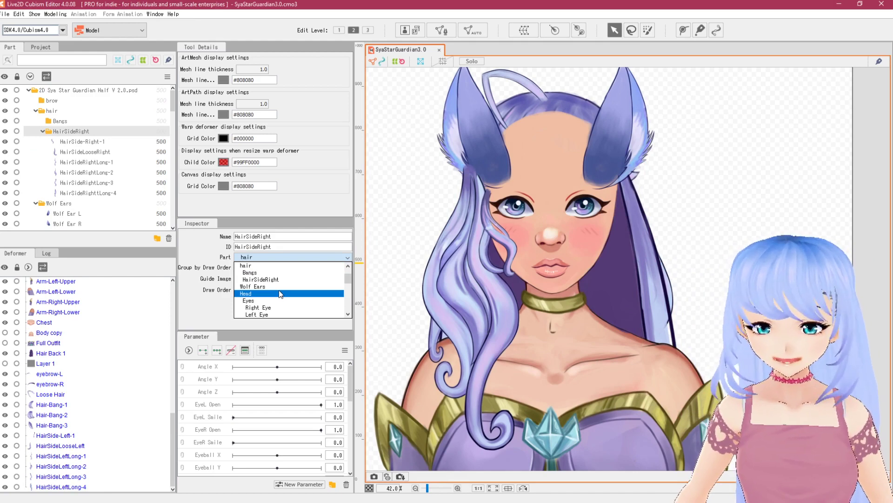
{"action": "key", "text": "Up"}
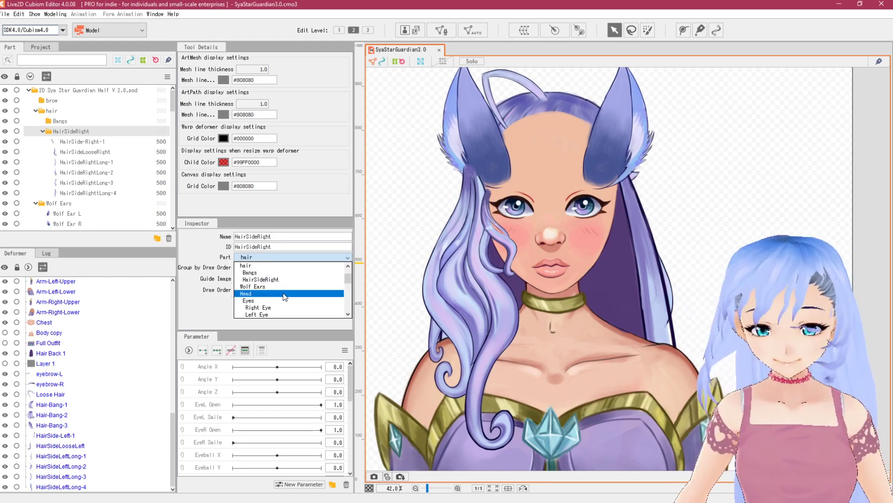
{"action": "key", "text": "Return"}
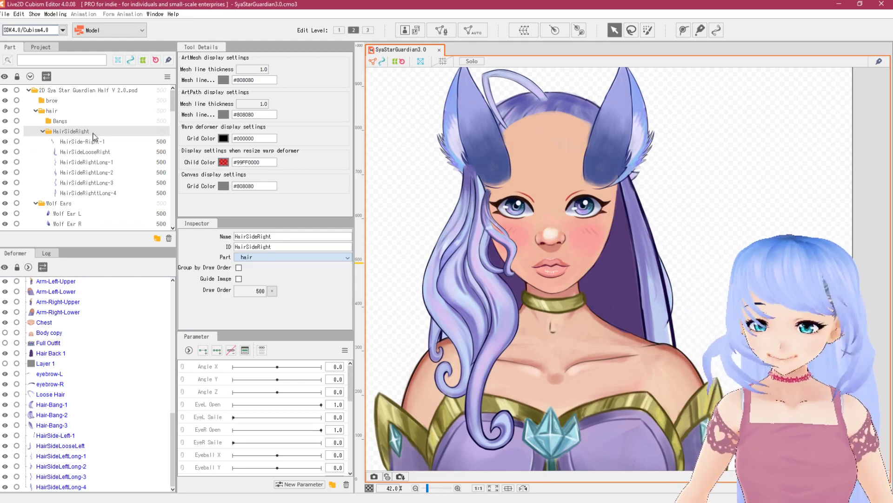
{"action": "left_click", "coordinate": [274, 257]}
{"action": "scroll", "coordinate": [277, 288], "scroll_direction": "down", "scroll_amount": 2}
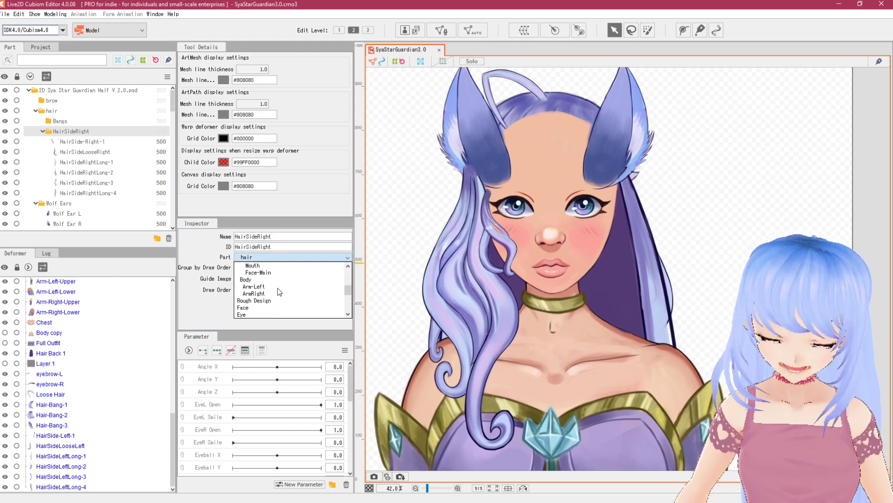
{"action": "scroll", "coordinate": [279, 289], "scroll_direction": "down", "scroll_amount": 1}
{"action": "left_click", "coordinate": [278, 279]}
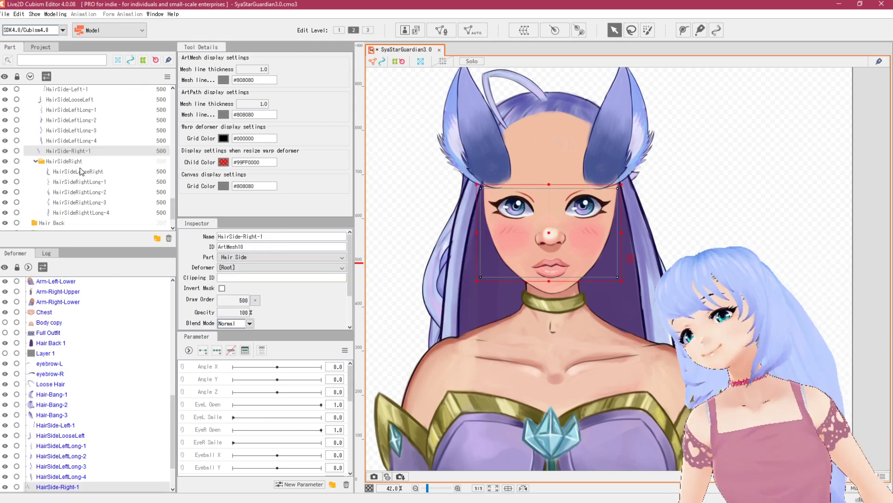
Move the remaining meshes out of the HairSideRight subfolder directly into the Hair Side part
{"action": "left_click_drag", "start_coordinate": [80, 171], "coordinate": [92, 200]}
{"action": "left_click", "coordinate": [88, 191]}
{"action": "left_click", "coordinate": [90, 183]}
{"action": "left_click", "coordinate": [92, 195]}
Delete the emptied HairSideRight folder from the Hair Side part
{"action": "left_click", "coordinate": [77, 214]}
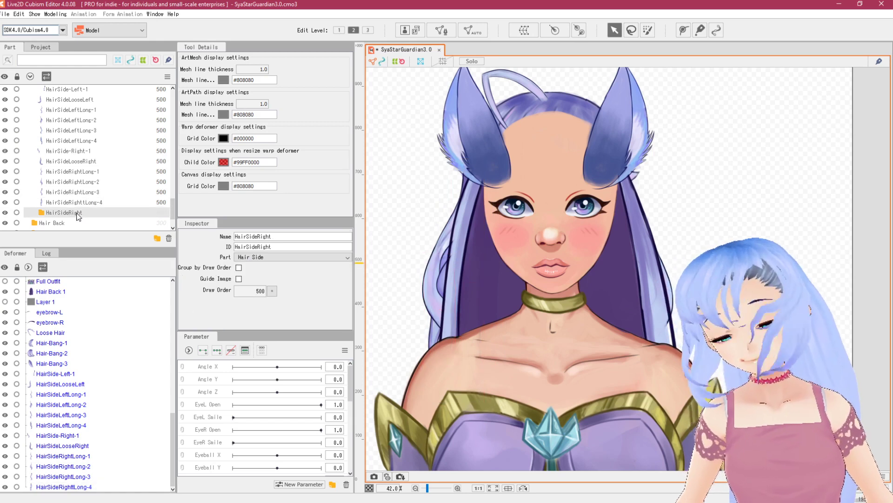
{"action": "key", "text": "Delete"}
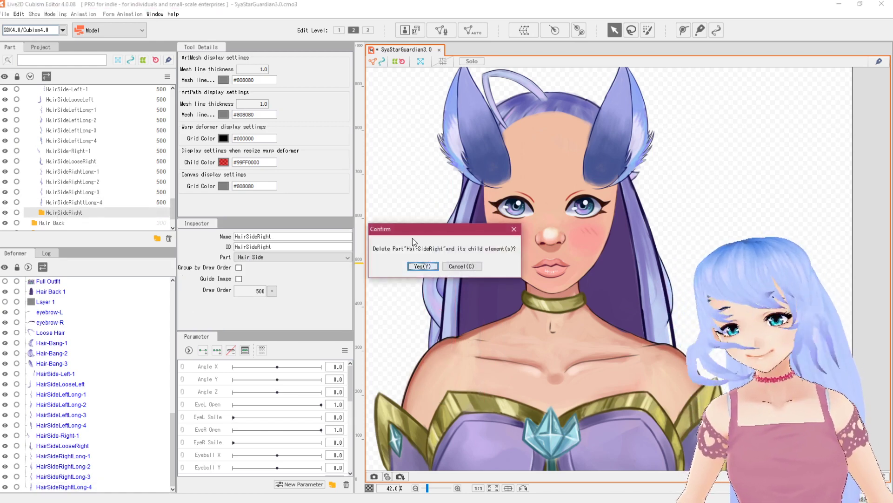
{"action": "left_click", "coordinate": [422, 267]}
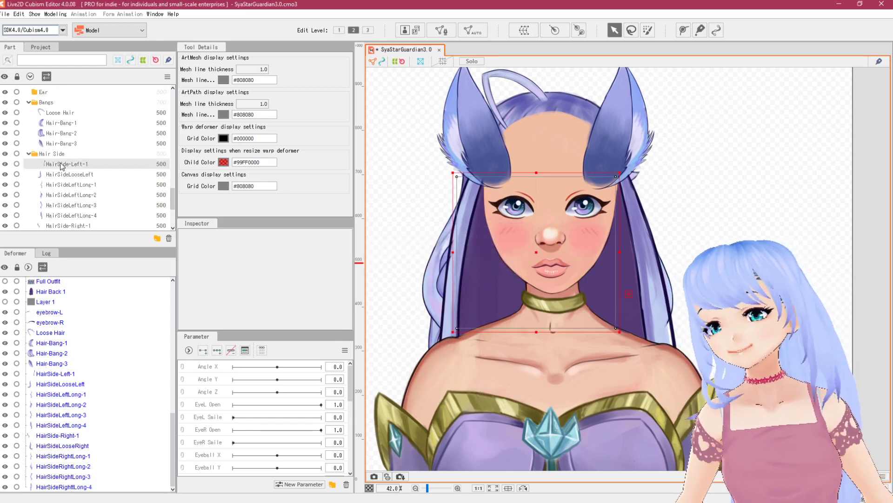
Reassign the Wolf Ear L mesh from the imported Wolf Ears folder to the model's Ear part
{"action": "left_click", "coordinate": [279, 257]}
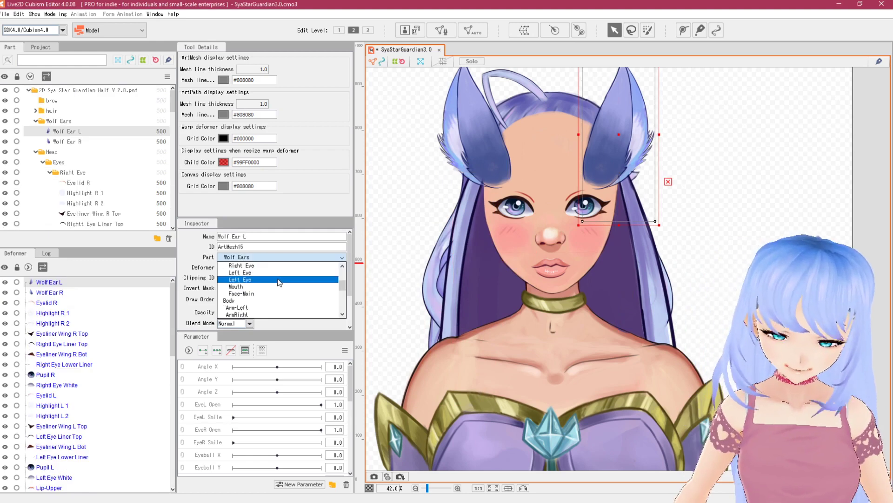
{"action": "scroll", "coordinate": [277, 278], "scroll_direction": "down", "scroll_amount": 2}
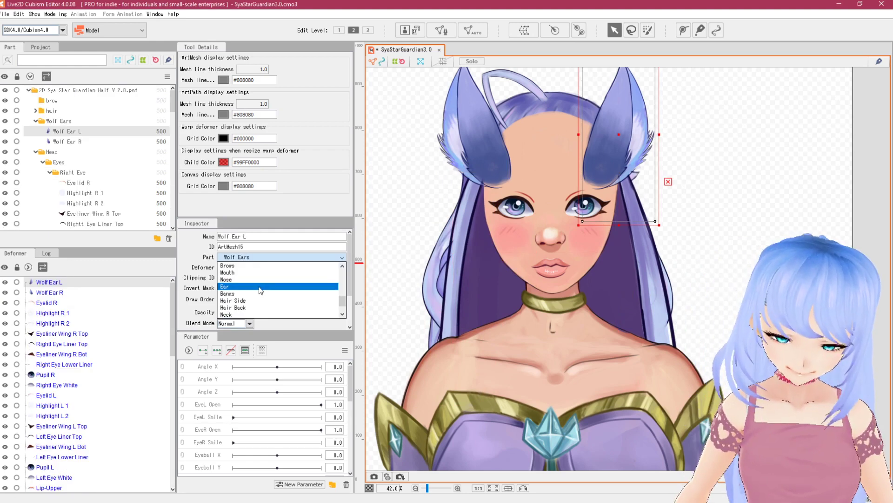
{"action": "left_click", "coordinate": [261, 285]}
{"action": "scroll", "coordinate": [100, 186], "scroll_direction": "down", "scroll_amount": 5}
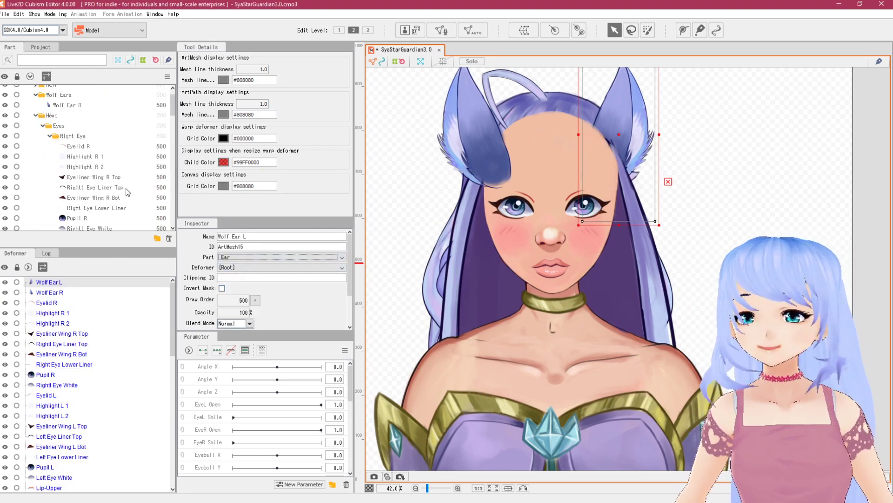
Select the Wolf Ear R mesh and open its choice of parts
{"action": "scroll", "coordinate": [96, 200], "scroll_direction": "up", "scroll_amount": 2}
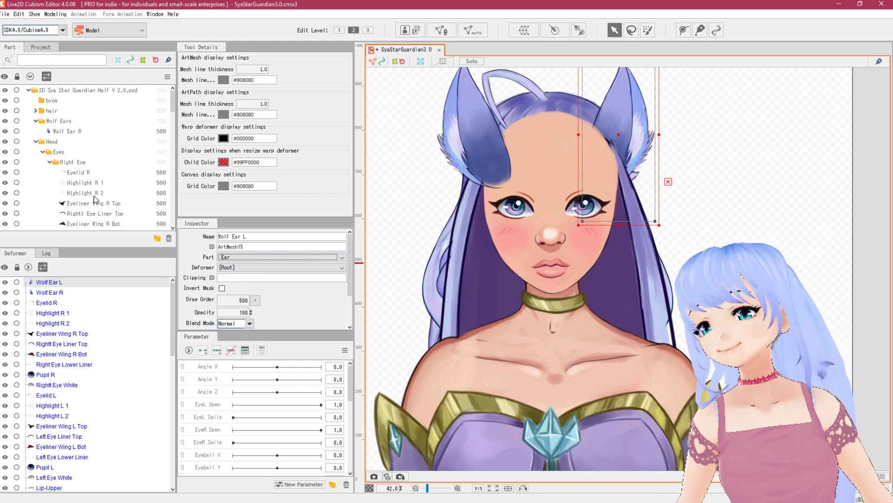
{"action": "left_click", "coordinate": [56, 130]}
{"action": "left_click", "coordinate": [255, 258]}
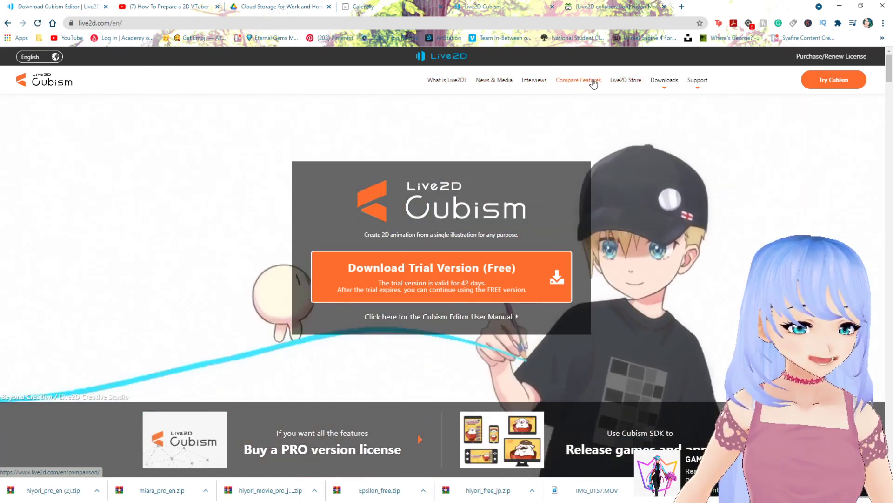
In the web browser, open Live2D's Sample Data page and find the Hiyori Momose model's download options
{"action": "mouse_move", "coordinate": [660, 83]}
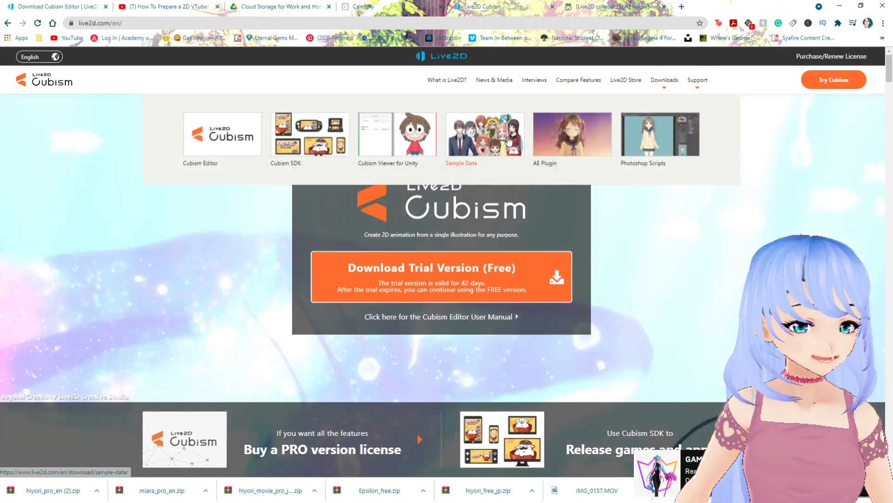
{"action": "left_click", "coordinate": [513, 136]}
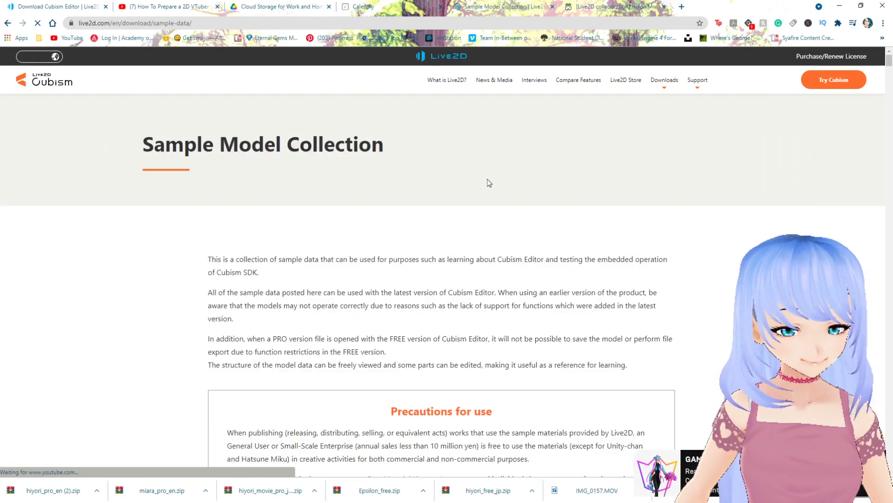
{"action": "scroll", "coordinate": [494, 183], "scroll_direction": "down", "scroll_amount": 20}
{"action": "scroll", "coordinate": [526, 172], "scroll_direction": "down", "scroll_amount": 20}
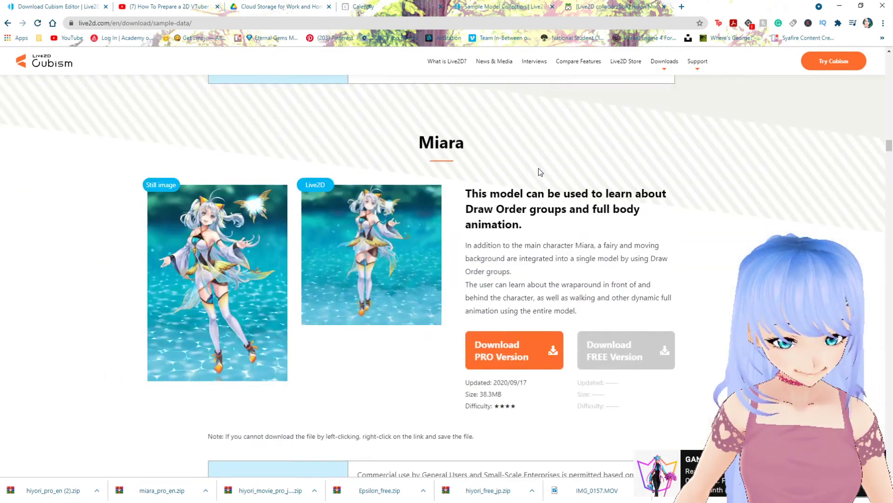
{"action": "scroll", "coordinate": [538, 186], "scroll_direction": "down", "scroll_amount": 15}
{"action": "scroll", "coordinate": [531, 255], "scroll_direction": "up", "scroll_amount": 2}
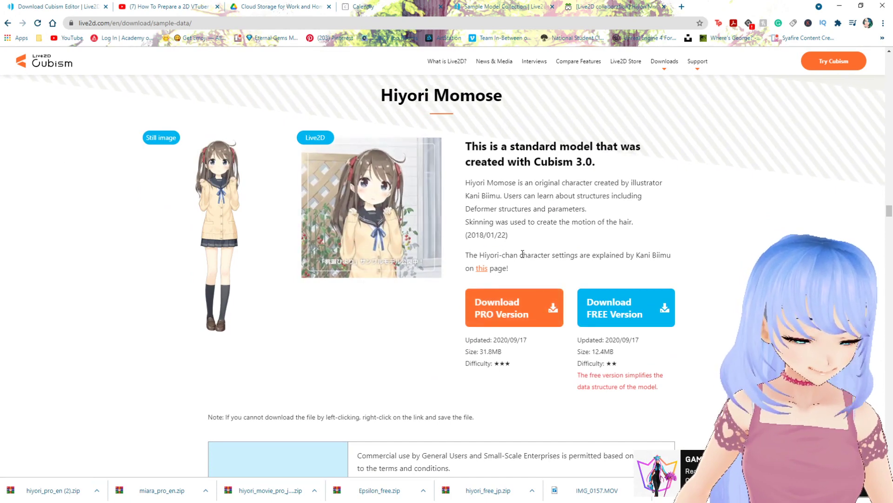
{"action": "left_click_drag", "start_coordinate": [524, 254], "coordinate": [484, 255]}
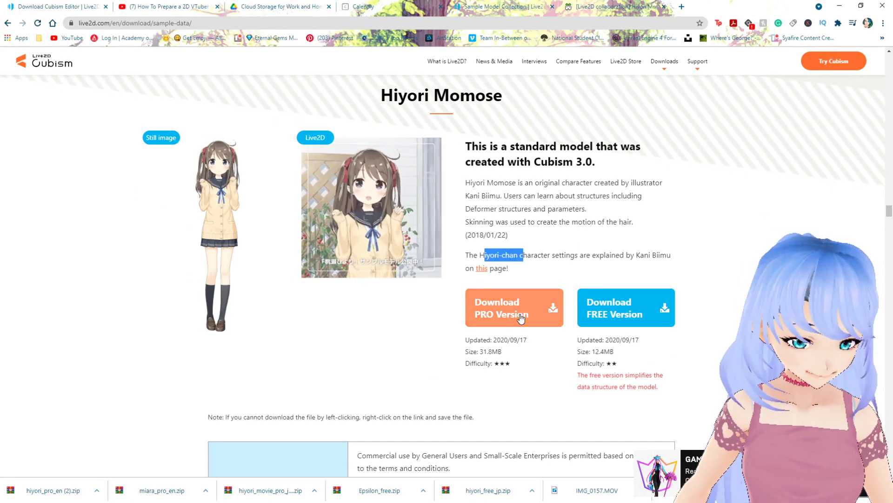
Download the PRO version of the Hiyori Momose model and extract the archive into its own hiyori_pro_en (3) folder in Downloads
{"action": "left_click", "coordinate": [521, 316]}
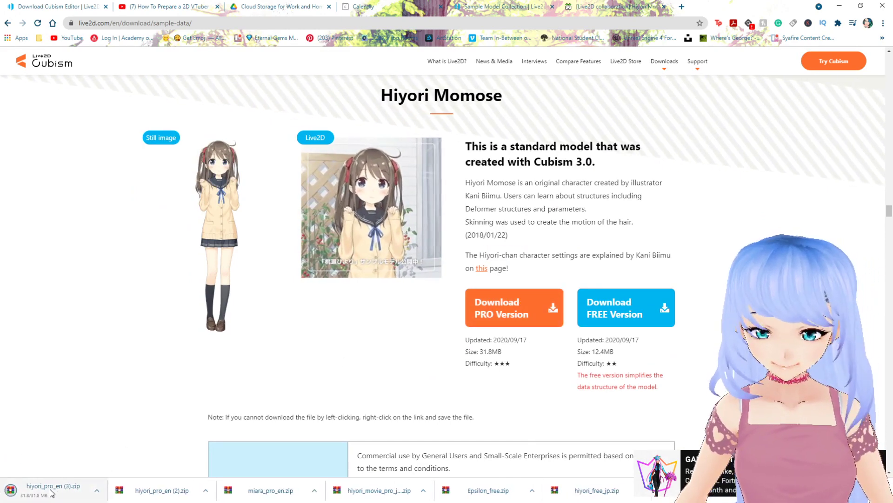
{"action": "left_click", "coordinate": [96, 490]}
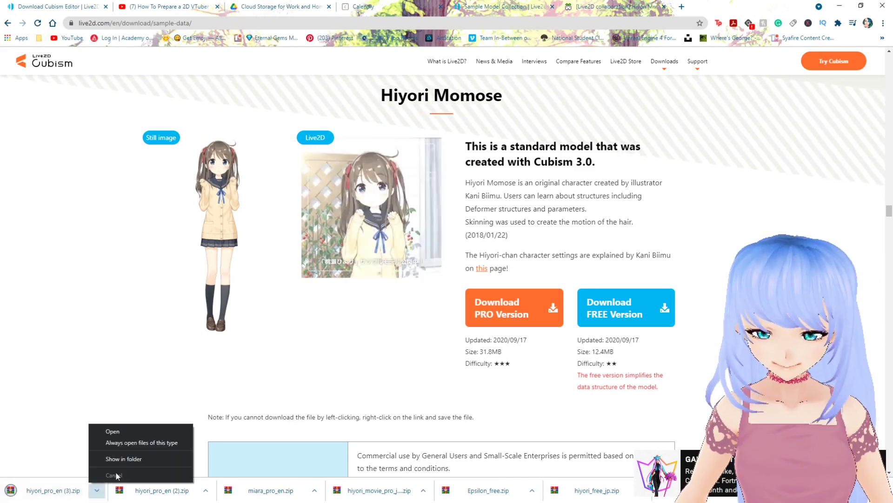
{"action": "left_click", "coordinate": [123, 459]}
{"action": "right_click", "coordinate": [459, 289]}
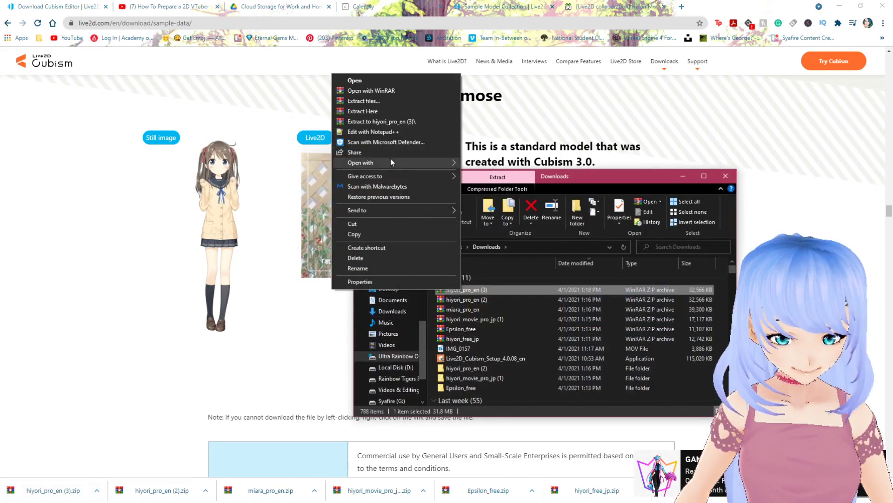
{"action": "left_click", "coordinate": [401, 122]}
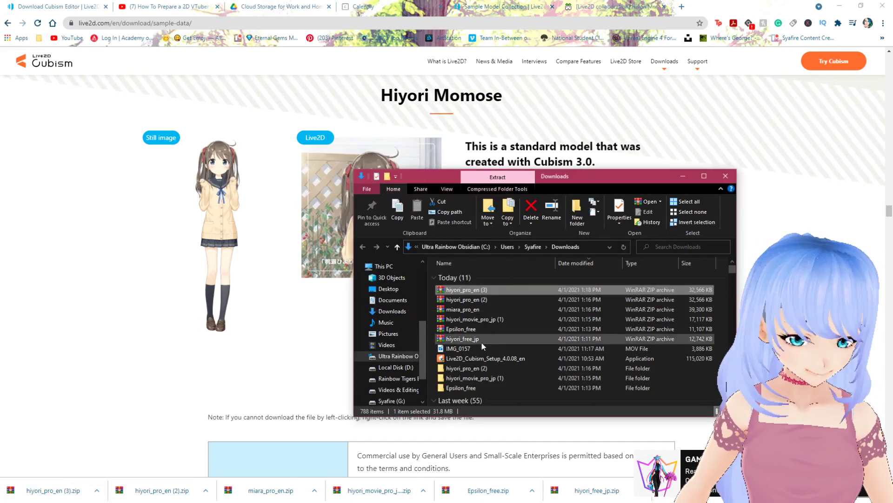
Open the model file hiyori_pro_t09 from the extracted hiyori_pro_en folder in Live2D Cubism Editor
{"action": "double_click", "coordinate": [471, 367]}
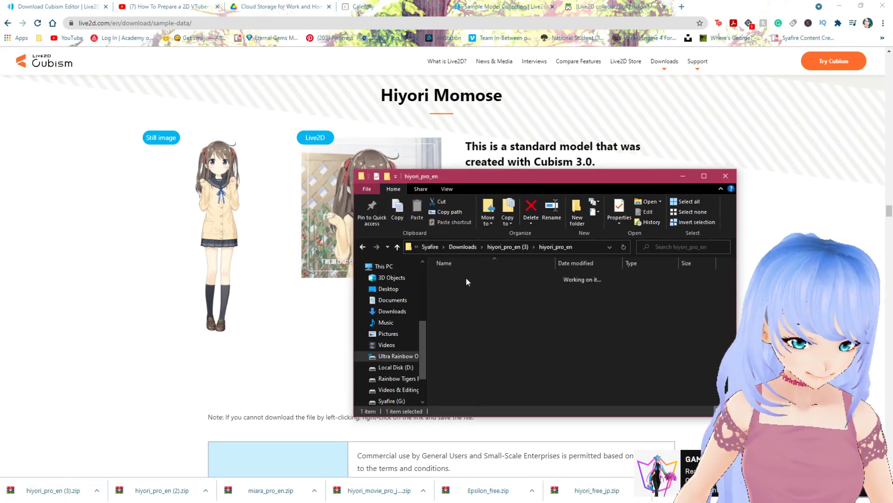
{"action": "double_click", "coordinate": [465, 277]}
{"action": "double_click", "coordinate": [481, 297]}
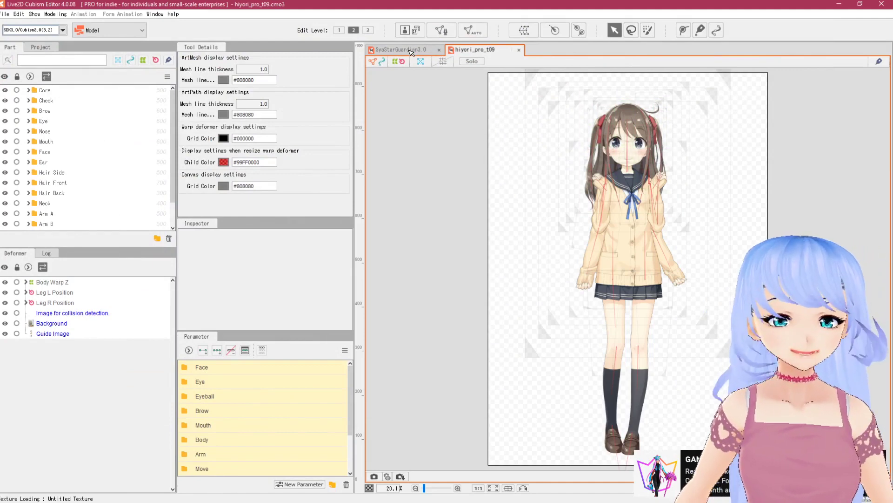
{"action": "left_click", "coordinate": [410, 50]}
{"action": "left_click", "coordinate": [469, 51]}
{"action": "left_click", "coordinate": [4, 14]}
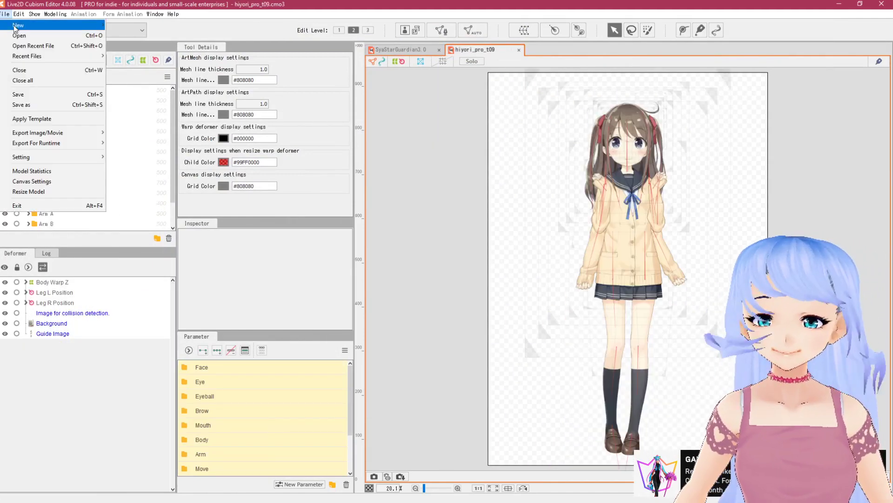
{"action": "left_click", "coordinate": [24, 35]}
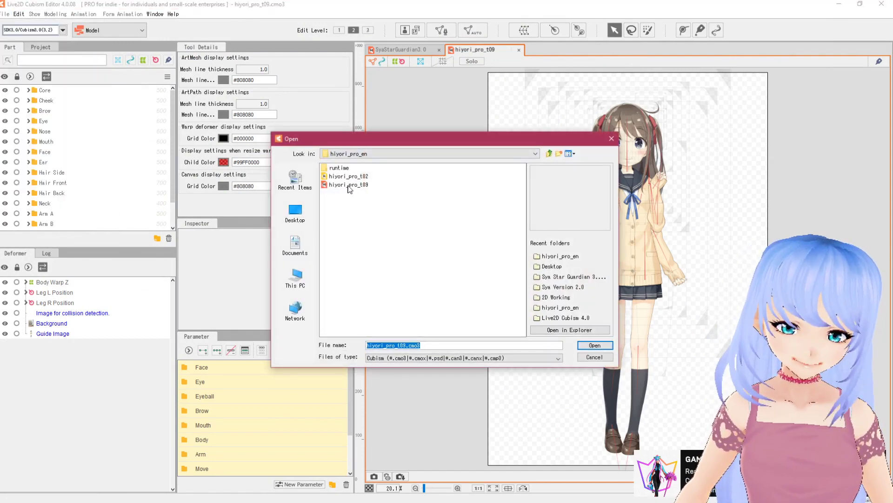
{"action": "left_click", "coordinate": [599, 357]}
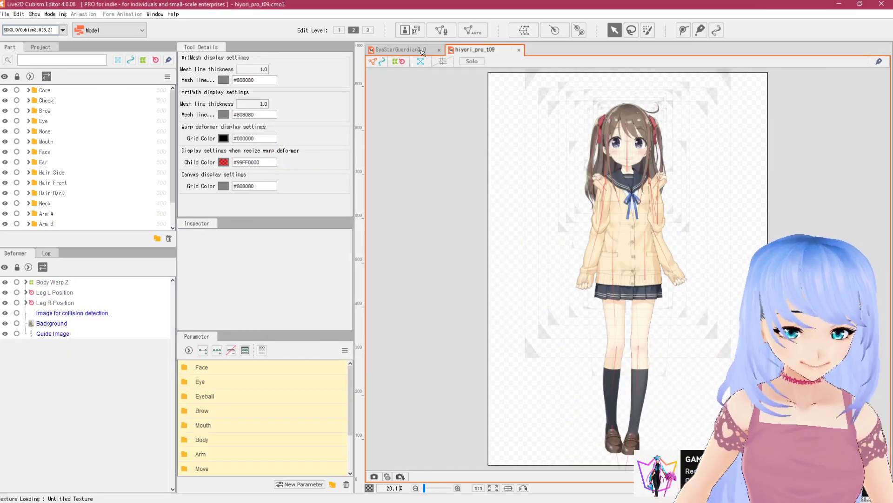
{"action": "left_click", "coordinate": [422, 52]}
{"action": "left_click", "coordinate": [481, 50]}
Examine which meshes, warp deformers and subfolders the Hiyori model keeps in its Eye part, including the Eyeball folder
{"action": "scroll", "coordinate": [661, 170], "scroll_direction": "up", "scroll_amount": 5}
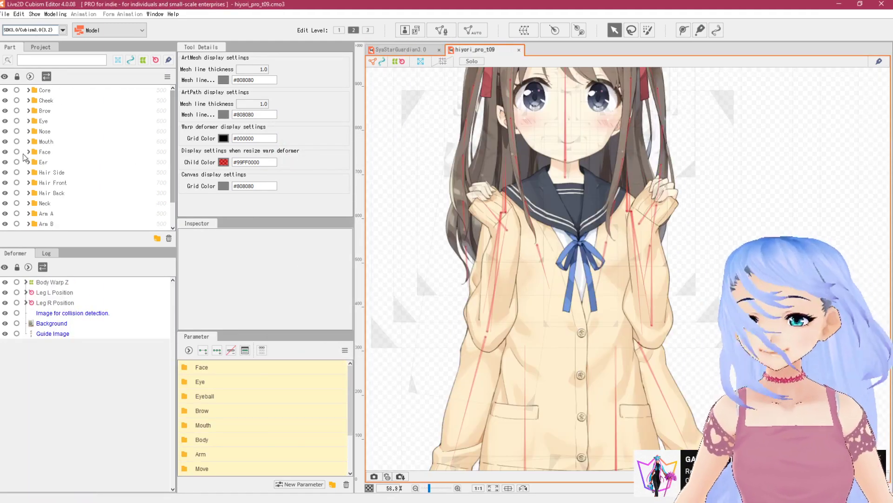
{"action": "left_click", "coordinate": [29, 121]}
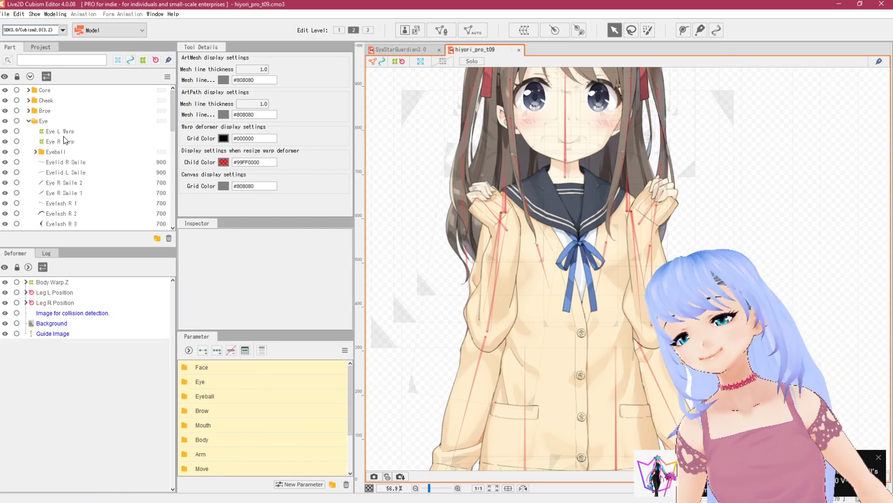
{"action": "left_click", "coordinate": [29, 122]}
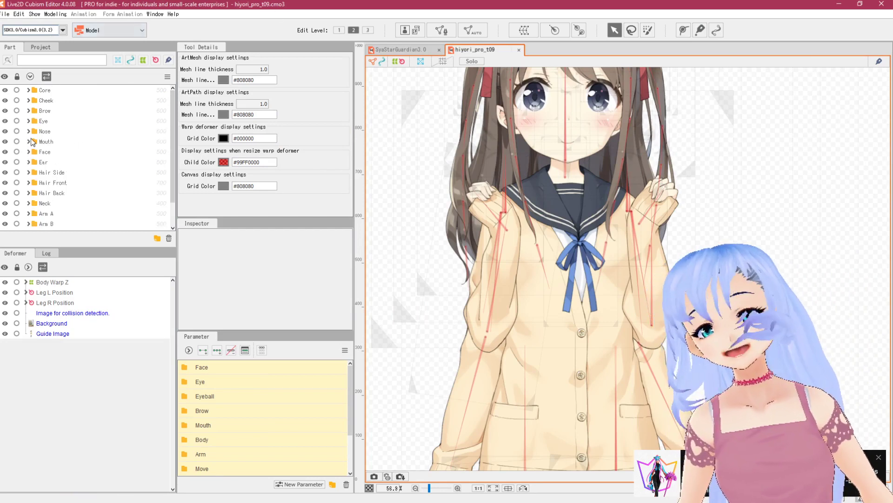
{"action": "left_click", "coordinate": [29, 121]}
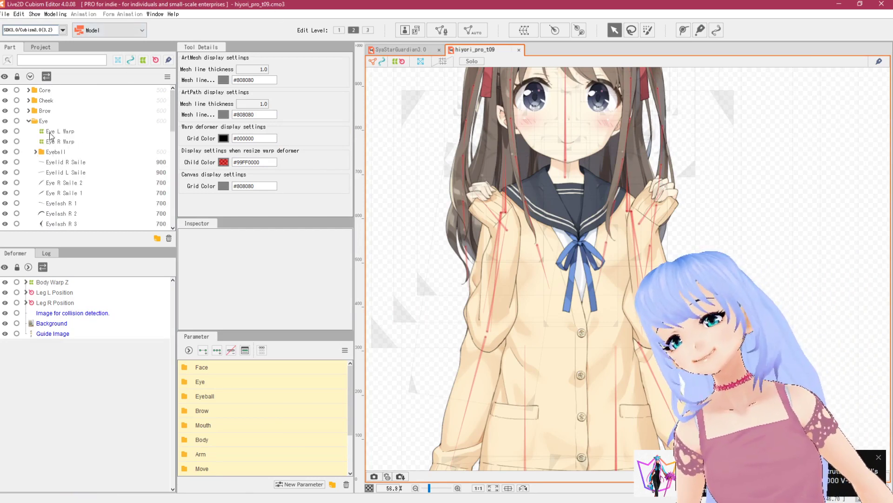
{"action": "scroll", "coordinate": [59, 135], "scroll_direction": "down", "scroll_amount": 10}
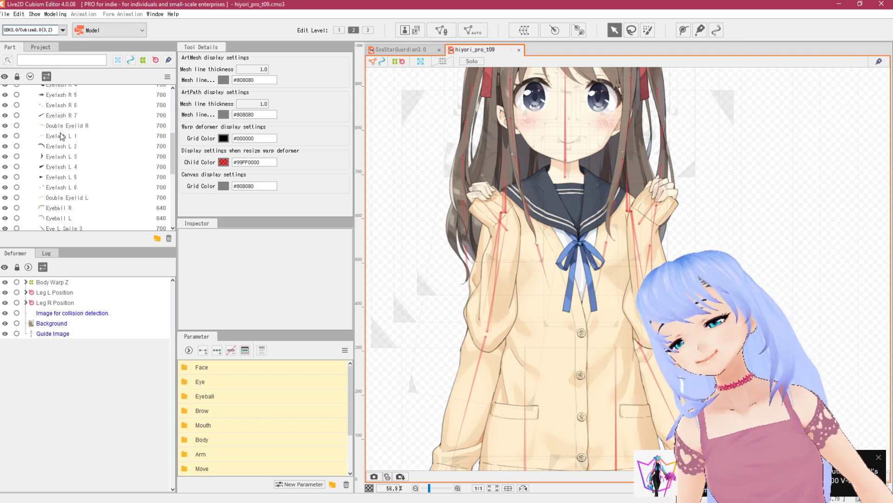
{"action": "scroll", "coordinate": [62, 140], "scroll_direction": "up", "scroll_amount": 10}
{"action": "scroll", "coordinate": [65, 154], "scroll_direction": "down", "scroll_amount": 5}
{"action": "scroll", "coordinate": [65, 154], "scroll_direction": "up", "scroll_amount": 4}
{"action": "left_click", "coordinate": [44, 154]}
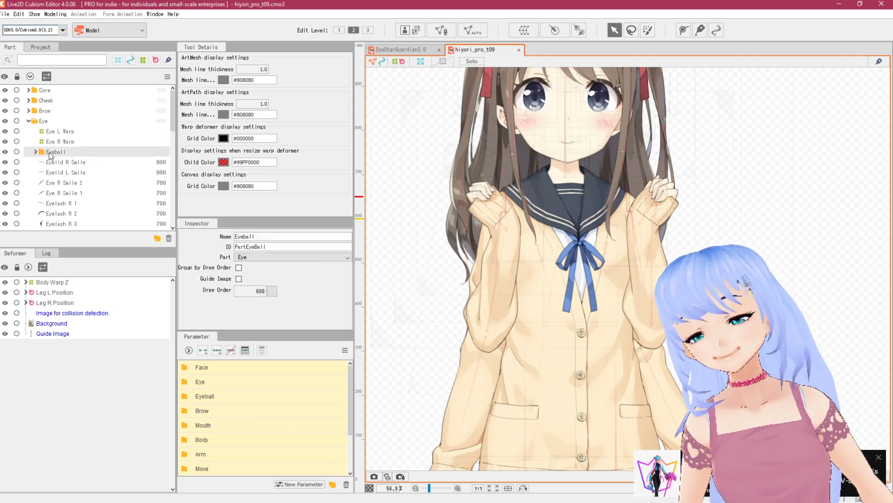
In the SyaStarGuardian3.0 model, reassign all meshes of the Right Eye folder, from Eyelid R to Rightt Eye White, to the Eyeball part
{"action": "left_click", "coordinate": [386, 51]}
{"action": "left_click", "coordinate": [52, 153]}
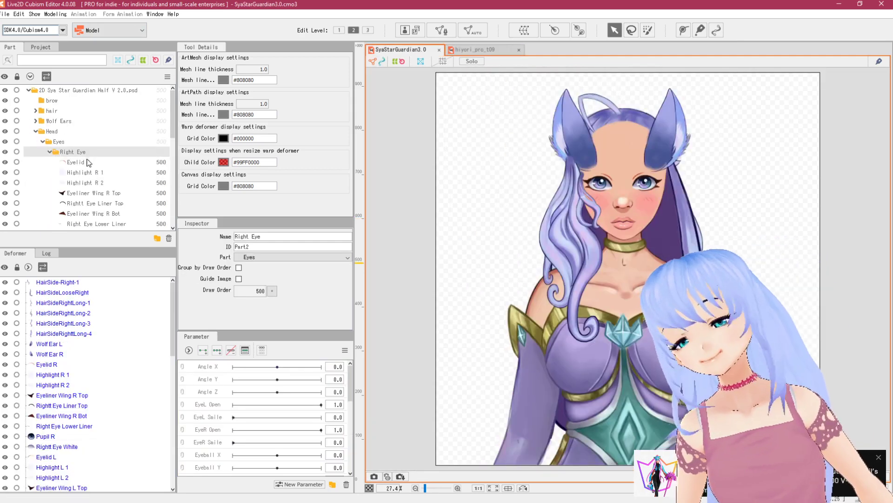
{"action": "left_click", "coordinate": [88, 162]}
{"action": "scroll", "coordinate": [93, 168], "scroll_direction": "down", "scroll_amount": 1}
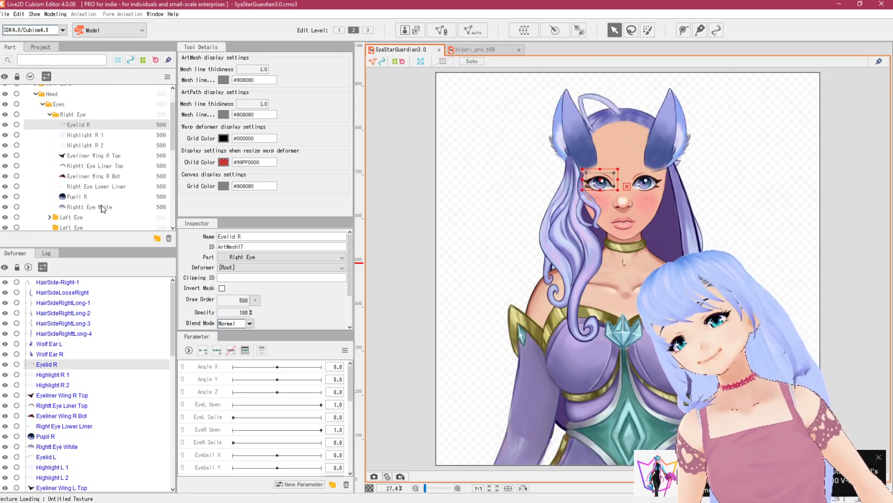
{"action": "left_click", "coordinate": [102, 206], "text": "shift"}
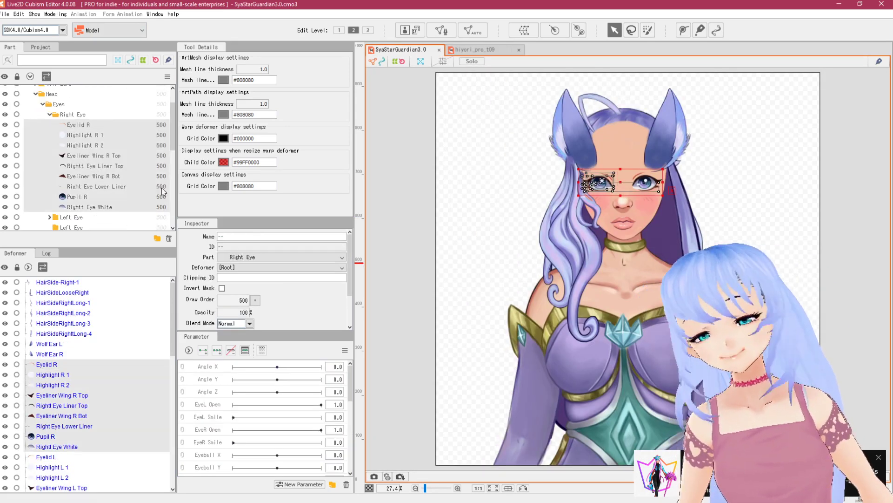
{"action": "left_click", "coordinate": [251, 259]}
{"action": "scroll", "coordinate": [261, 291], "scroll_direction": "up", "scroll_amount": 5}
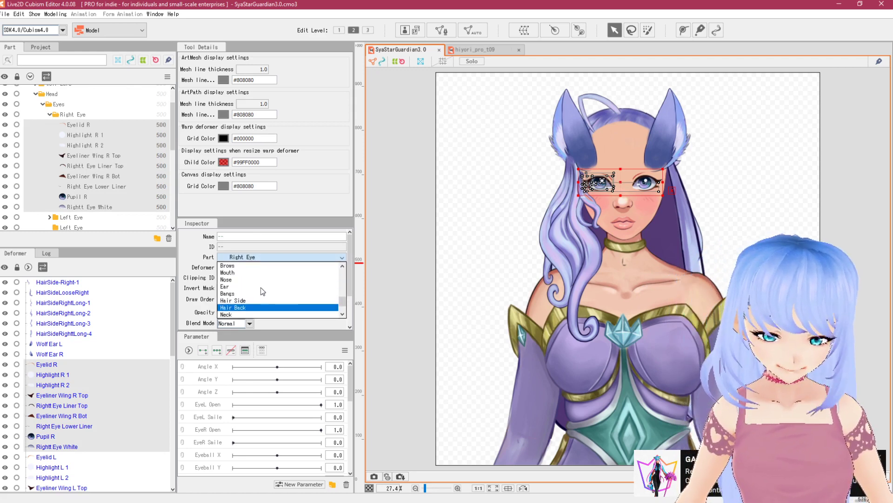
{"action": "scroll", "coordinate": [256, 292], "scroll_direction": "down", "scroll_amount": 1}
{"action": "scroll", "coordinate": [254, 290], "scroll_direction": "up", "scroll_amount": 1}
{"action": "scroll", "coordinate": [254, 290], "scroll_direction": "up", "scroll_amount": 1}
{"action": "left_click", "coordinate": [252, 280]}
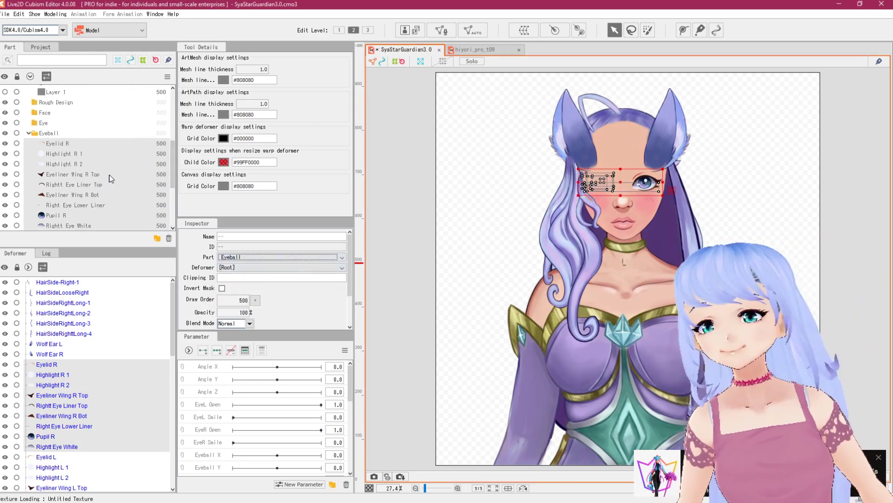
Compare the eye sorting with the full mesh list of the Hiyori model's Eye part
{"action": "scroll", "coordinate": [111, 179], "scroll_direction": "up", "scroll_amount": 2}
{"action": "left_click", "coordinate": [480, 50]}
{"action": "scroll", "coordinate": [112, 159], "scroll_direction": "up", "scroll_amount": 3}
{"action": "scroll", "coordinate": [113, 159], "scroll_direction": "down", "scroll_amount": 11}
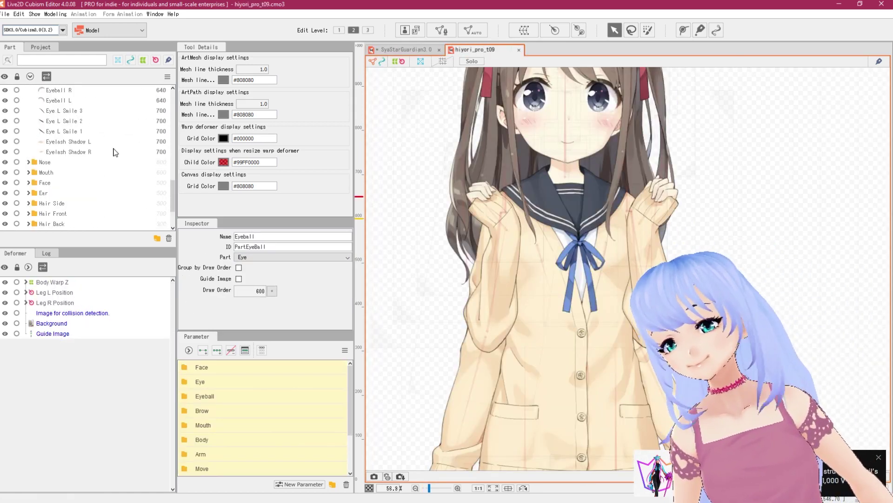
{"action": "key", "text": "ctrl+Tab"}
In the SyaStarGuardian3.0 model, reassign all Left Eye meshes, from Eyelid L to Left Eye White, to the Eyeball part
{"action": "left_click", "coordinate": [29, 90]}
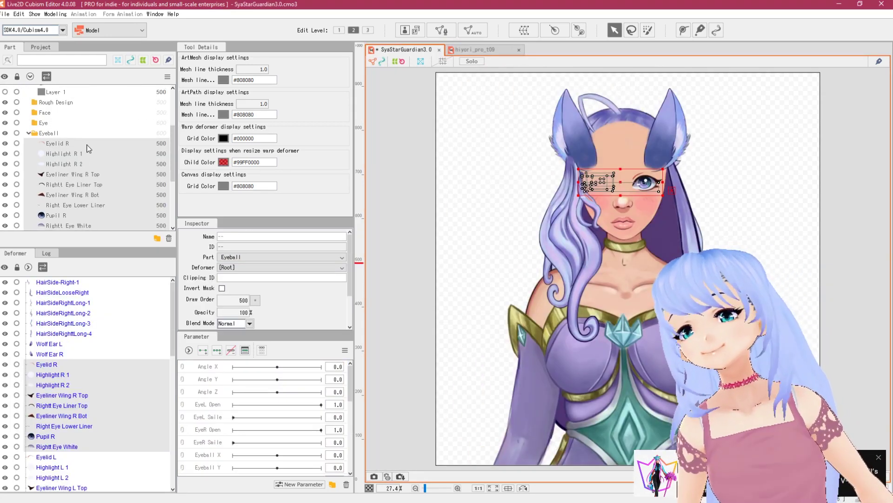
{"action": "scroll", "coordinate": [87, 148], "scroll_direction": "up", "scroll_amount": 3}
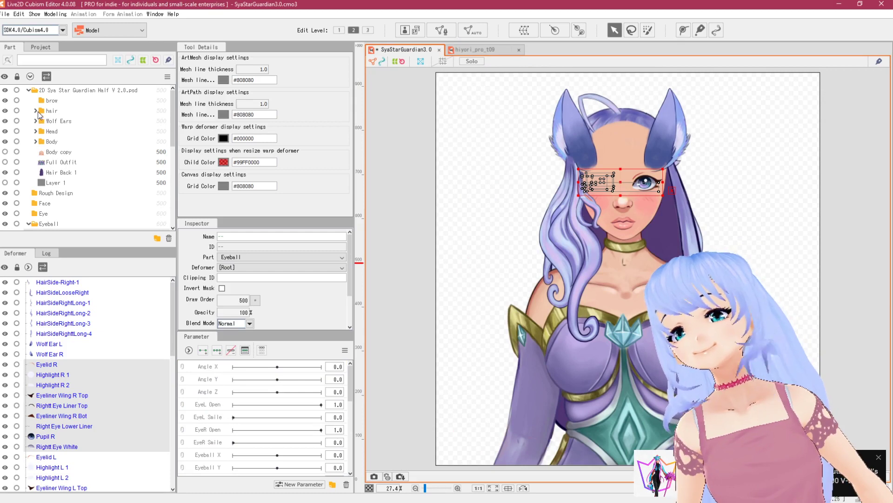
{"action": "scroll", "coordinate": [37, 128], "scroll_direction": "down", "scroll_amount": 3}
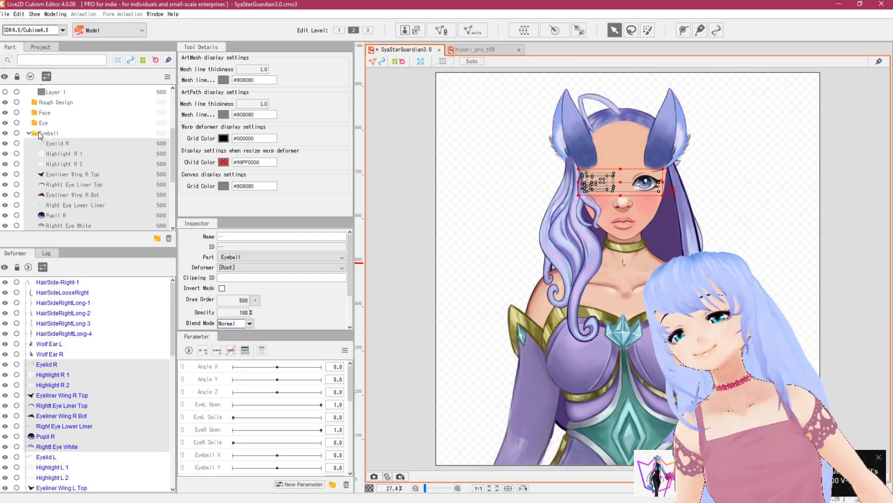
{"action": "scroll", "coordinate": [56, 138], "scroll_direction": "up", "scroll_amount": 3}
{"action": "left_click", "coordinate": [42, 142]}
{"action": "scroll", "coordinate": [80, 148], "scroll_direction": "up", "scroll_amount": 4}
{"action": "left_click", "coordinate": [49, 104]}
{"action": "left_click", "coordinate": [89, 117]}
{"action": "left_click", "coordinate": [95, 197], "text": "shift"}
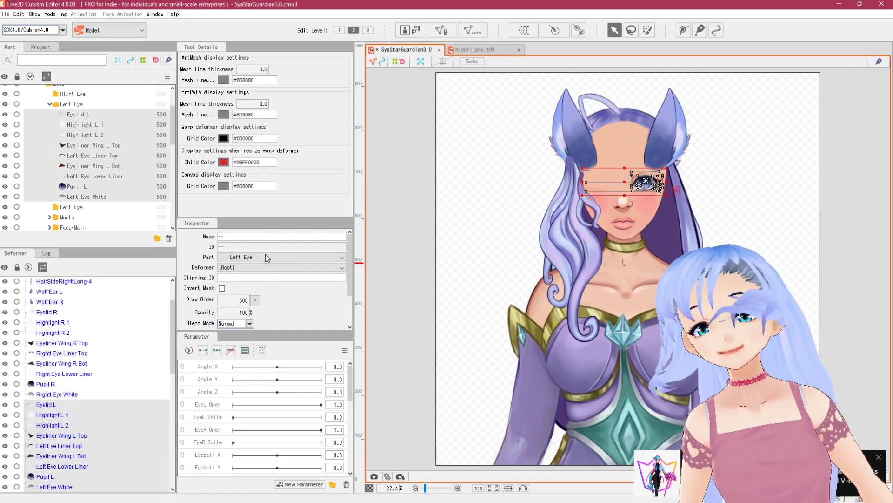
{"action": "left_click", "coordinate": [267, 257]}
{"action": "scroll", "coordinate": [279, 288], "scroll_direction": "up", "scroll_amount": 2}
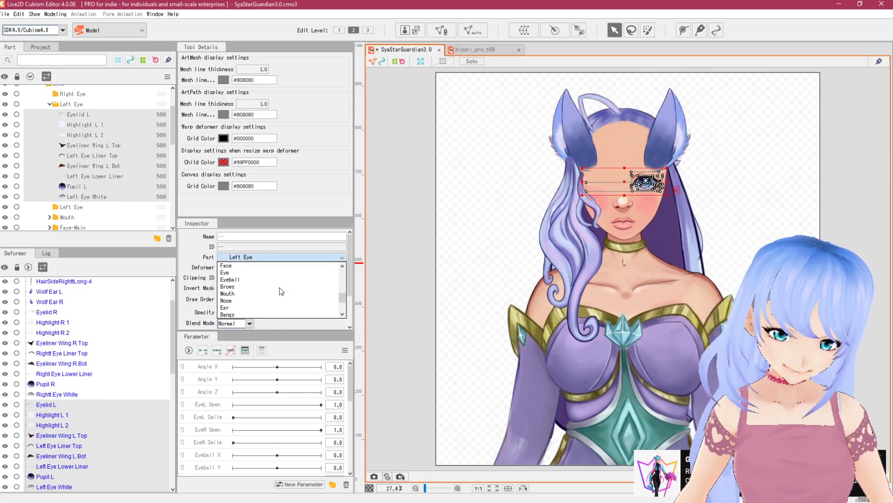
{"action": "left_click", "coordinate": [252, 280]}
Check the Right Eye folder and both Left Eye folders in the imported Head folder for remaining meshes
{"action": "scroll", "coordinate": [76, 169], "scroll_direction": "up", "scroll_amount": 5}
{"action": "left_click", "coordinate": [61, 153]}
{"action": "left_click", "coordinate": [75, 162]}
{"action": "left_click", "coordinate": [73, 154]}
{"action": "left_click", "coordinate": [70, 162]}
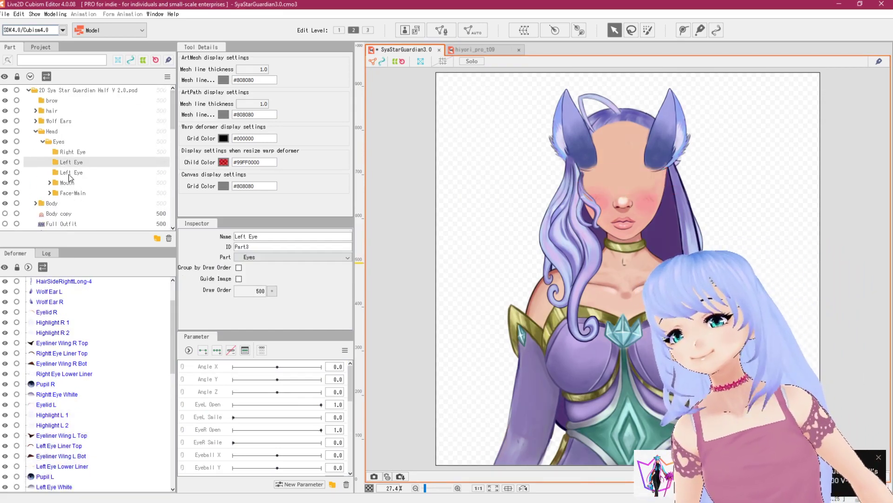
{"action": "left_click", "coordinate": [69, 174]}
{"action": "left_click", "coordinate": [67, 182]}
{"action": "left_click", "coordinate": [65, 174]}
Reassign the imported Mouth folder's lip, teeth, tongue and BackMouth meshes to the model's default Mouth part
{"action": "left_click", "coordinate": [67, 182]}
{"action": "left_click", "coordinate": [50, 183]}
{"action": "left_click", "coordinate": [88, 121]}
{"action": "left_click", "coordinate": [88, 122]}
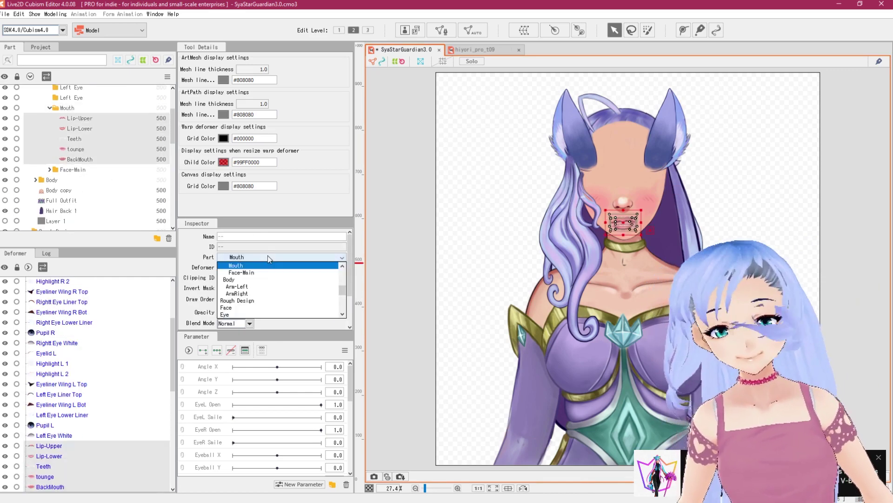
{"action": "left_click", "coordinate": [267, 257]}
{"action": "left_click", "coordinate": [247, 269]}
{"action": "scroll", "coordinate": [95, 197], "scroll_direction": "up", "scroll_amount": 10}
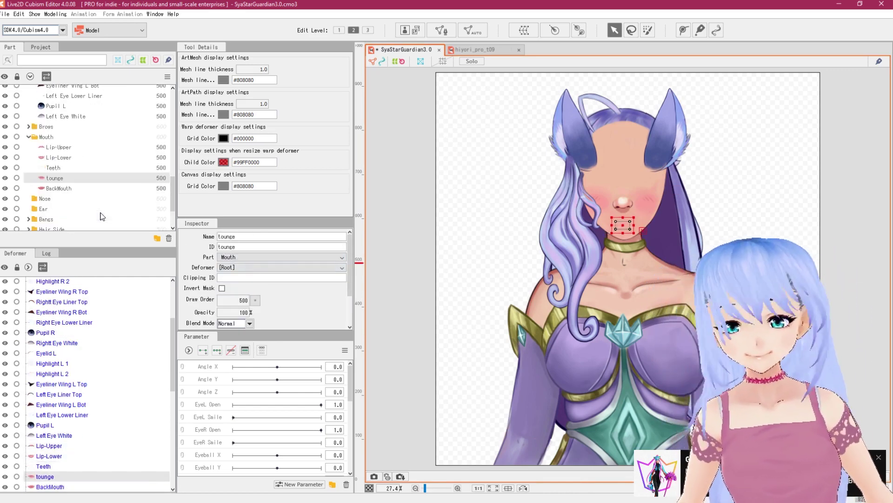
Reassign the six meshes in the imported HairSideRight folder to the model's Hair Side part
{"action": "left_click", "coordinate": [36, 120]}
{"action": "left_click", "coordinate": [36, 112]}
{"action": "left_click", "coordinate": [43, 132]}
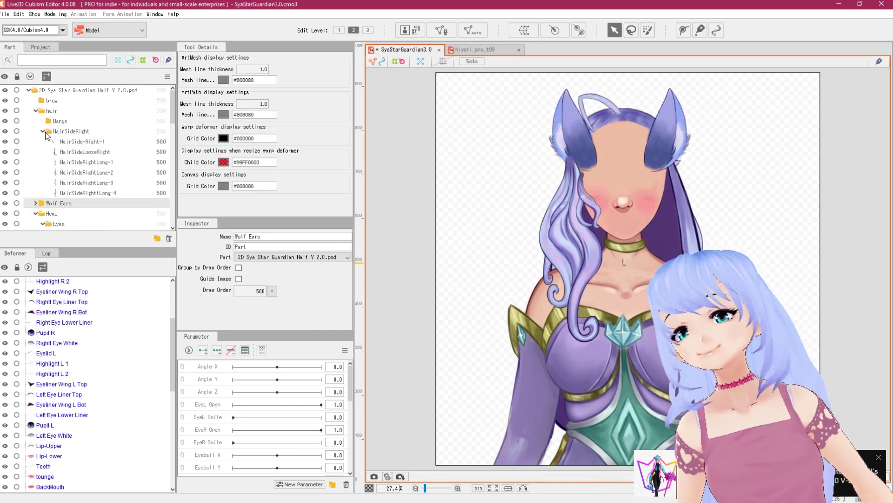
{"action": "left_click", "coordinate": [69, 143]}
{"action": "left_click", "coordinate": [104, 193], "text": "shift"}
{"action": "left_click", "coordinate": [271, 256]}
{"action": "scroll", "coordinate": [289, 283], "scroll_direction": "down", "scroll_amount": 5}
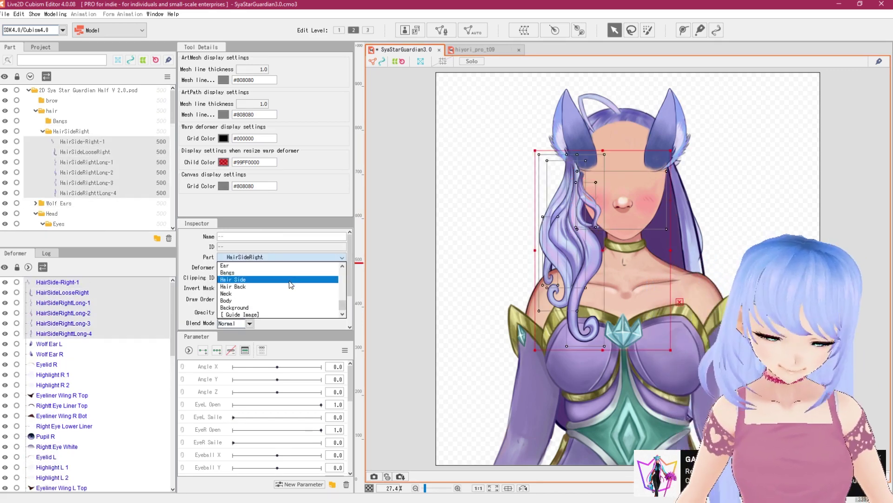
{"action": "left_click", "coordinate": [294, 280]}
{"action": "scroll", "coordinate": [118, 182], "scroll_direction": "up", "scroll_amount": 3}
{"action": "scroll", "coordinate": [112, 179], "scroll_direction": "up", "scroll_amount": 8}
{"action": "left_click", "coordinate": [36, 113]}
{"action": "left_click", "coordinate": [29, 102]}
Reassign the Face-Blush, Nose and Face meshes from the imported Face-Main folder to the model's Face part
{"action": "scroll", "coordinate": [68, 161], "scroll_direction": "down", "scroll_amount": 5}
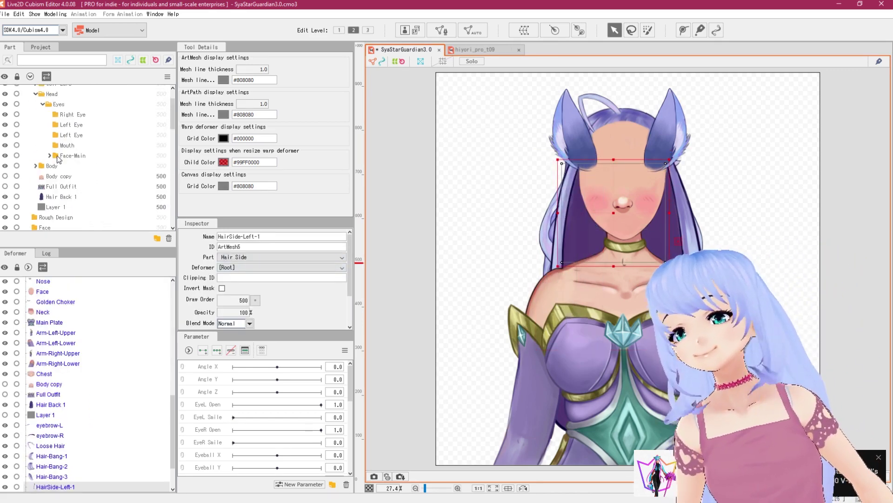
{"action": "scroll", "coordinate": [96, 166], "scroll_direction": "up", "scroll_amount": 5}
{"action": "left_click", "coordinate": [87, 167]}
{"action": "left_click", "coordinate": [85, 186], "text": "shift"}
{"action": "left_click", "coordinate": [271, 268]}
{"action": "left_click", "coordinate": [280, 257]}
{"action": "scroll", "coordinate": [294, 285], "scroll_direction": "down", "scroll_amount": 5}
{"action": "scroll", "coordinate": [294, 289], "scroll_direction": "up", "scroll_amount": 2}
{"action": "left_click", "coordinate": [249, 286]}
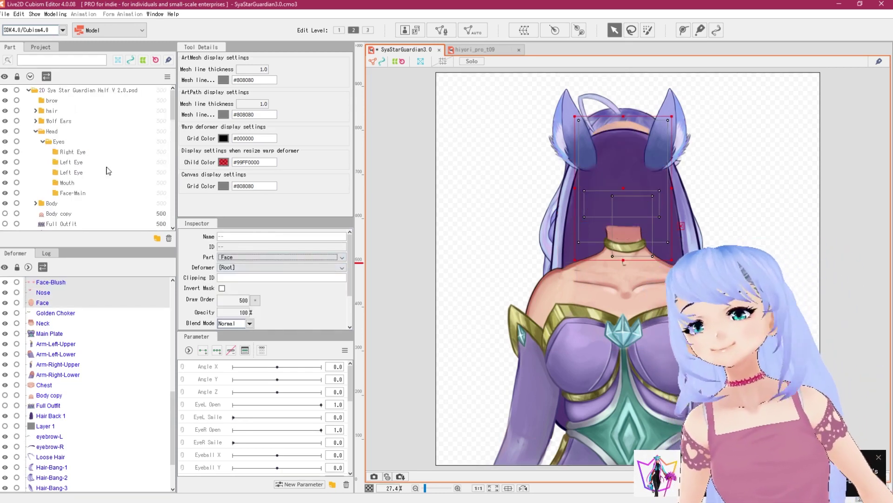
Reassign the Golden Choker mesh from the imported Body folder to the model's default Body part
{"action": "left_click", "coordinate": [62, 177]}
{"action": "left_click", "coordinate": [56, 313]}
{"action": "left_click", "coordinate": [280, 257]}
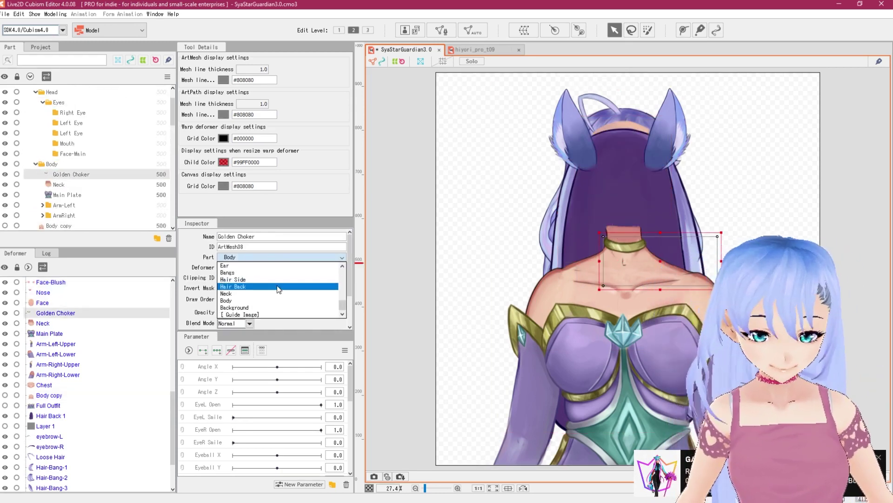
{"action": "left_click", "coordinate": [261, 302]}
{"action": "scroll", "coordinate": [116, 190], "scroll_direction": "up", "scroll_amount": 3}
{"action": "scroll", "coordinate": [104, 177], "scroll_direction": "down", "scroll_amount": 1}
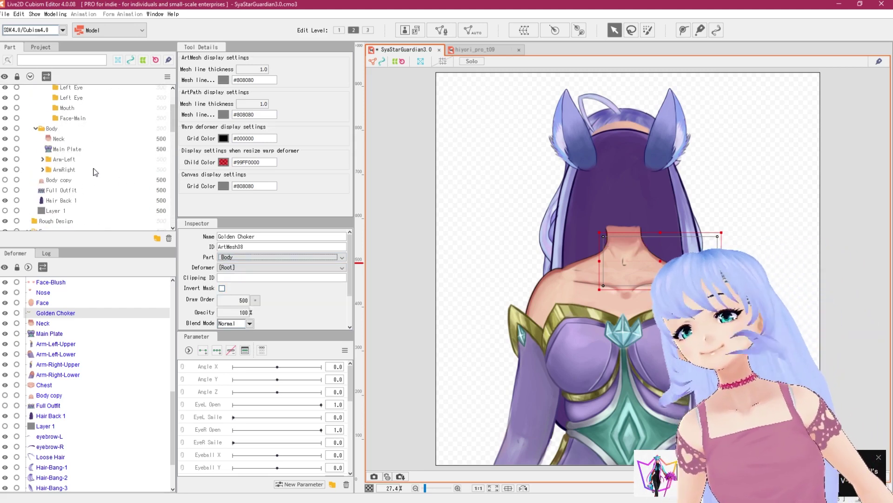
Reassign the Neck and Main Plate meshes from the imported Body folder to the model's default Body part
{"action": "left_click", "coordinate": [69, 139]}
{"action": "left_click", "coordinate": [73, 149], "text": "shift"}
{"action": "left_click", "coordinate": [261, 257]}
{"action": "left_click", "coordinate": [264, 301]}
{"action": "scroll", "coordinate": [100, 174], "scroll_direction": "up", "scroll_amount": 3}
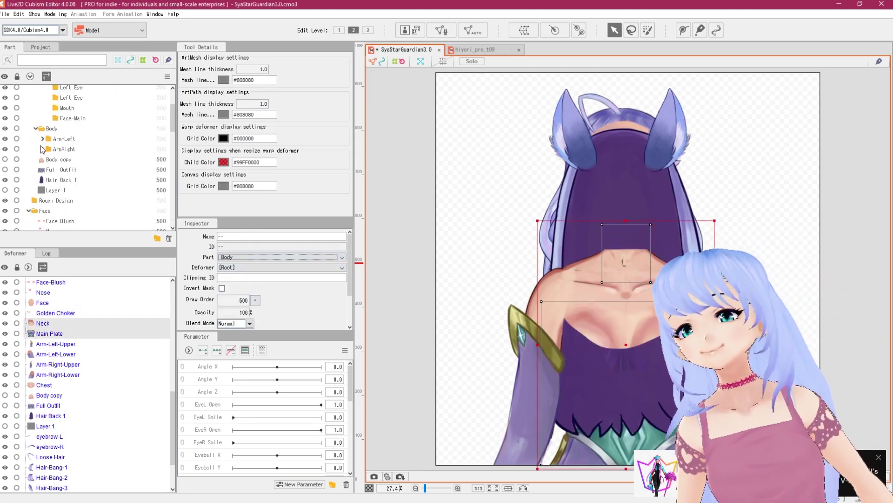
Reassign the Arm-Left-Upper and Arm-Left-Lower meshes from the imported Arm-Left folder to the model's Body part
{"action": "left_click", "coordinate": [49, 129]}
{"action": "left_click", "coordinate": [46, 140]}
{"action": "left_click", "coordinate": [43, 138]}
{"action": "left_click", "coordinate": [74, 149]}
{"action": "left_click", "coordinate": [76, 159], "text": "shift"}
{"action": "left_click", "coordinate": [286, 257]}
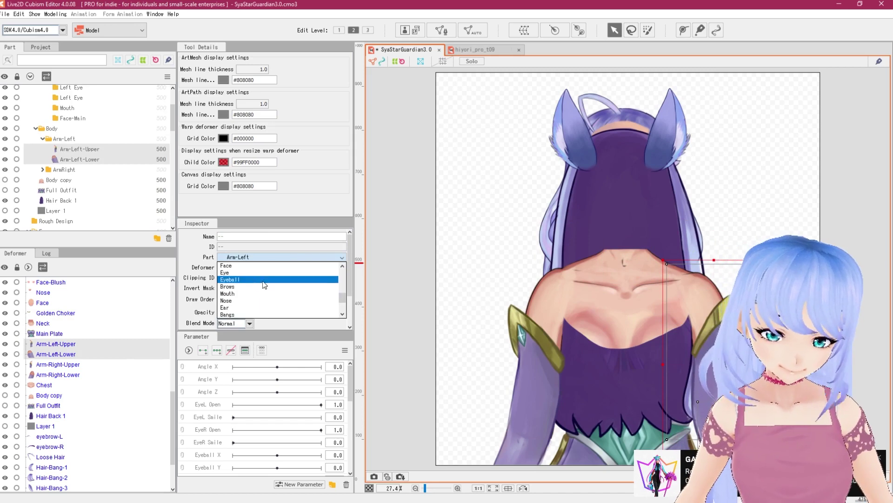
{"action": "left_click", "coordinate": [249, 301]}
{"action": "left_click", "coordinate": [96, 195]}
{"action": "left_click", "coordinate": [279, 257]}
{"action": "left_click", "coordinate": [274, 295]}
Reassign the Arm-Right-Upper and Arm-Right-Lower meshes from the imported ArmRight folder to the model's Body part
{"action": "scroll", "coordinate": [110, 186], "scroll_direction": "up", "scroll_amount": 10}
{"action": "scroll", "coordinate": [74, 154], "scroll_direction": "down", "scroll_amount": 1}
{"action": "double_click", "coordinate": [64, 187]}
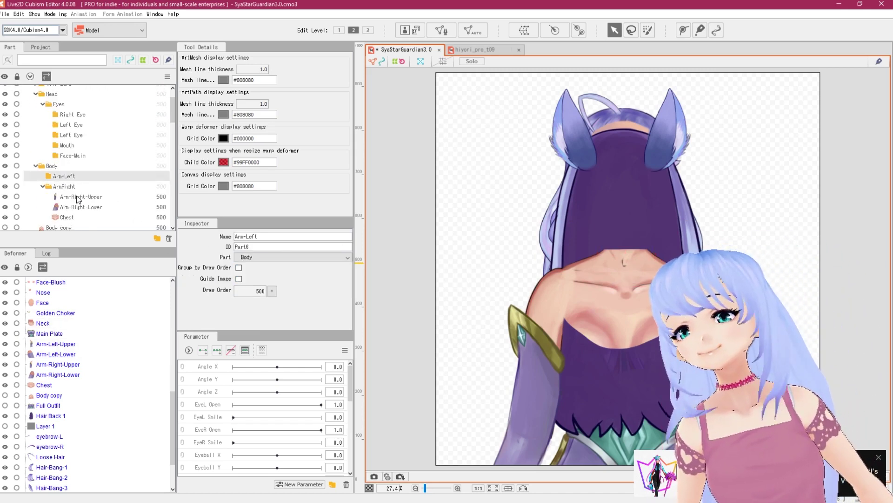
{"action": "left_click", "coordinate": [81, 196]}
{"action": "left_click", "coordinate": [81, 207], "text": "shift"}
{"action": "left_click", "coordinate": [246, 258]}
{"action": "left_click", "coordinate": [228, 300]}
{"action": "scroll", "coordinate": [81, 201], "scroll_direction": "down", "scroll_amount": 1}
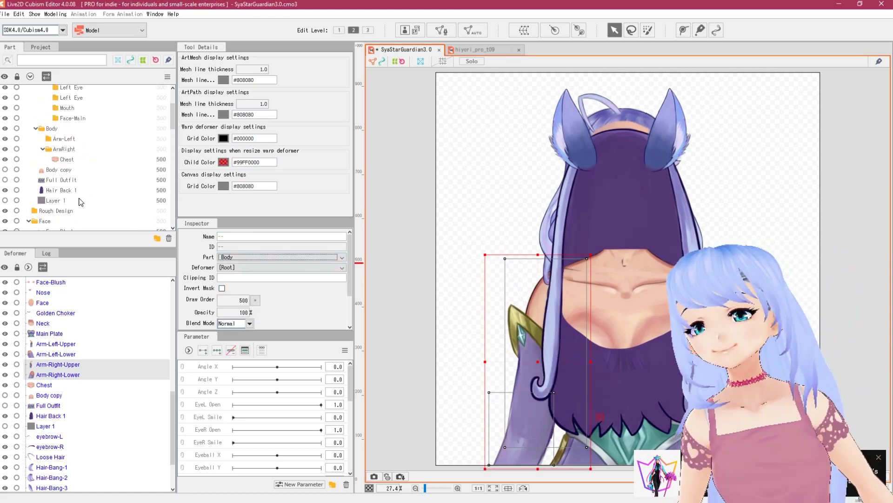
Examine the hiyori_pro_t09 sample's part tree to see which part holds the Collarbone mesh, as a reference for the Chest mesh
{"action": "left_click", "coordinate": [68, 160]}
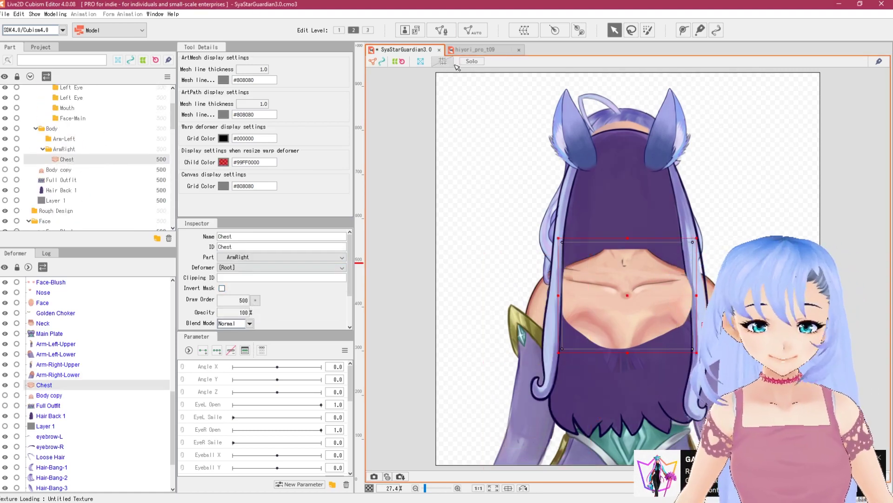
{"action": "left_click", "coordinate": [474, 50]}
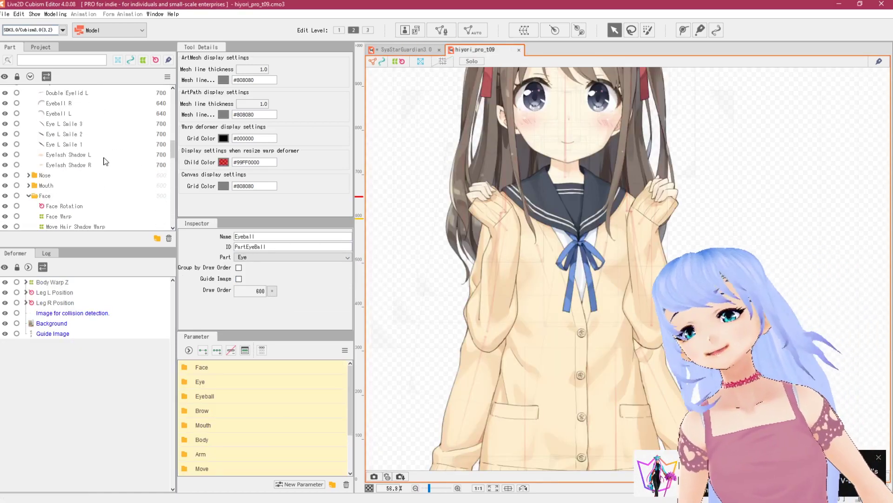
{"action": "scroll", "coordinate": [65, 156], "scroll_direction": "down", "scroll_amount": 5}
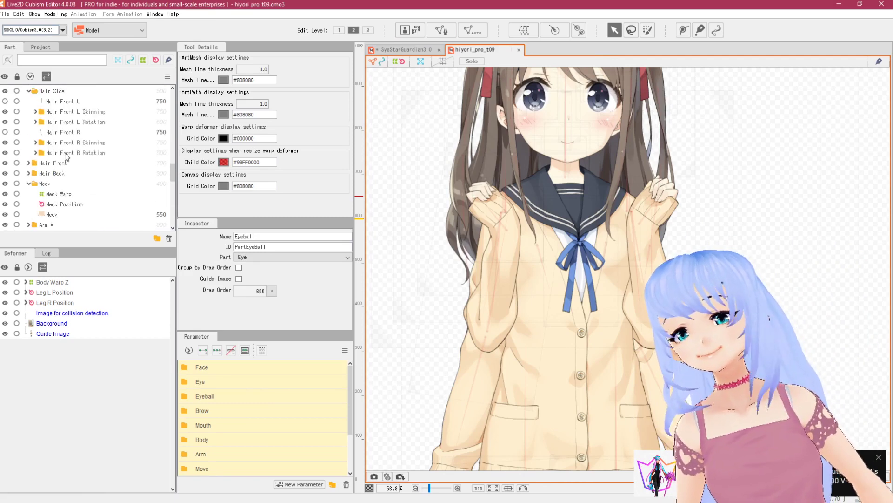
{"action": "scroll", "coordinate": [66, 158], "scroll_direction": "down", "scroll_amount": 2}
{"action": "scroll", "coordinate": [58, 173], "scroll_direction": "down", "scroll_amount": 8}
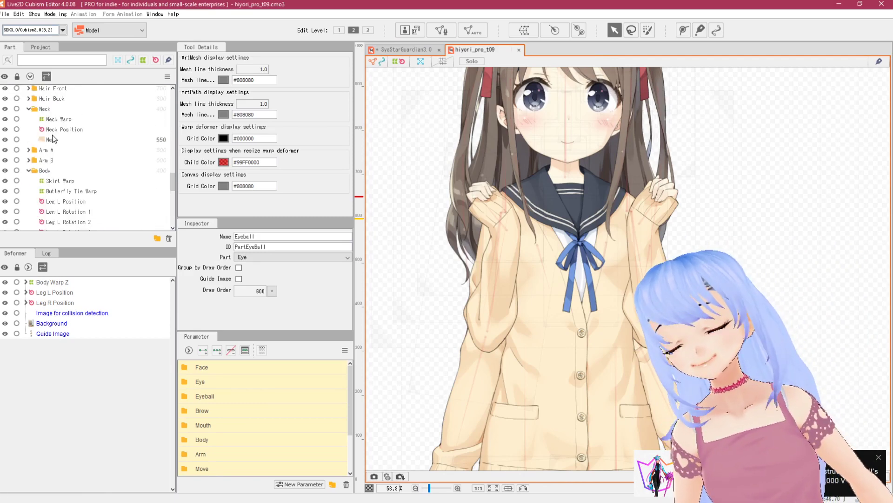
{"action": "scroll", "coordinate": [47, 146], "scroll_direction": "down", "scroll_amount": 5}
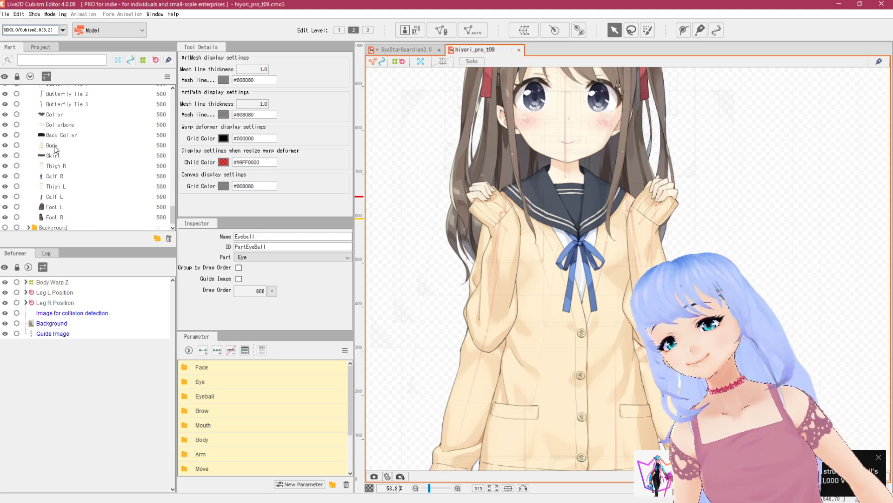
{"action": "left_click", "coordinate": [65, 125]}
{"action": "scroll", "coordinate": [77, 142], "scroll_direction": "up", "scroll_amount": 10}
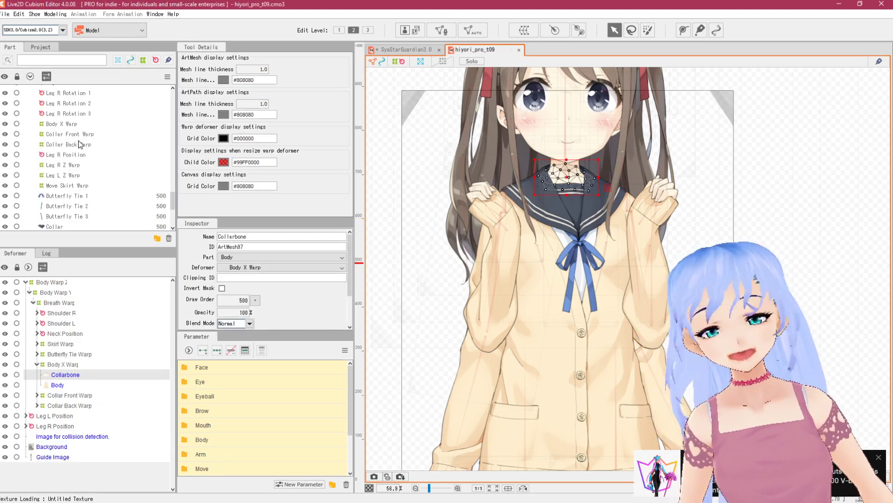
Return to the SyaStarGuardian3.0 model and reassign its Chest mesh from ArmRight to the default Body part
{"action": "left_click", "coordinate": [404, 49]}
{"action": "left_click", "coordinate": [251, 257]}
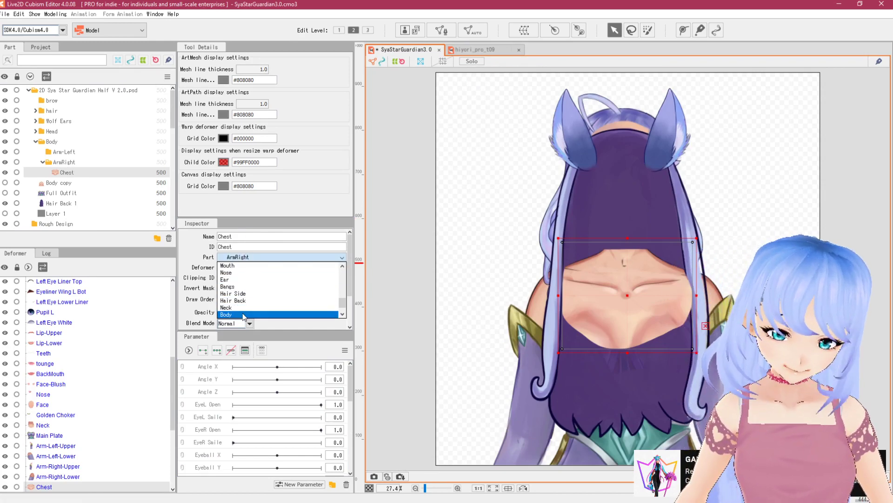
{"action": "left_click", "coordinate": [249, 314]}
{"action": "scroll", "coordinate": [38, 187], "scroll_direction": "up", "scroll_amount": 4}
{"action": "scroll", "coordinate": [29, 157], "scroll_direction": "up", "scroll_amount": 5}
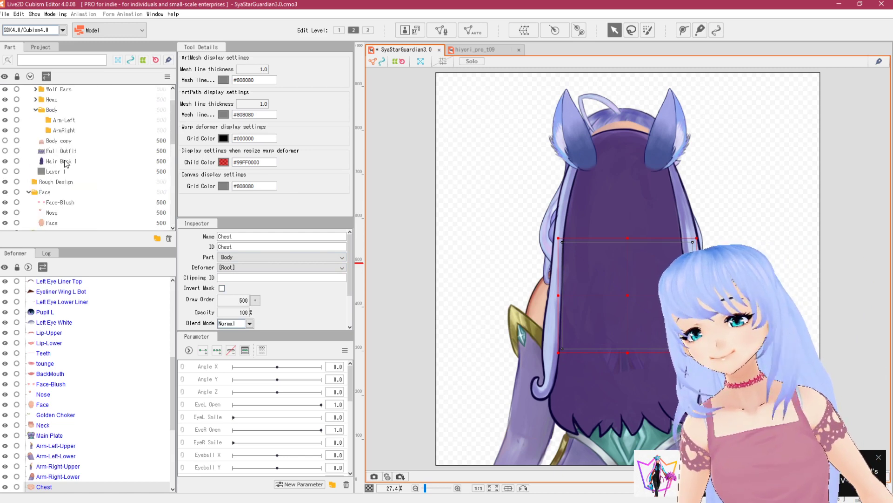
Reassign the Hair Back 1 mesh from the imported PSD folder to the model's Hair Back part
{"action": "left_click", "coordinate": [58, 174]}
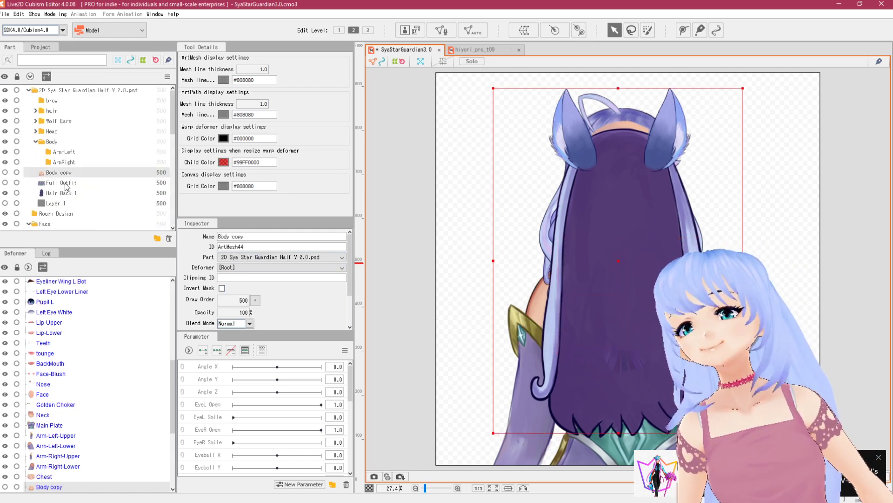
{"action": "scroll", "coordinate": [67, 186], "scroll_direction": "down", "scroll_amount": 2}
{"action": "left_click", "coordinate": [69, 158]}
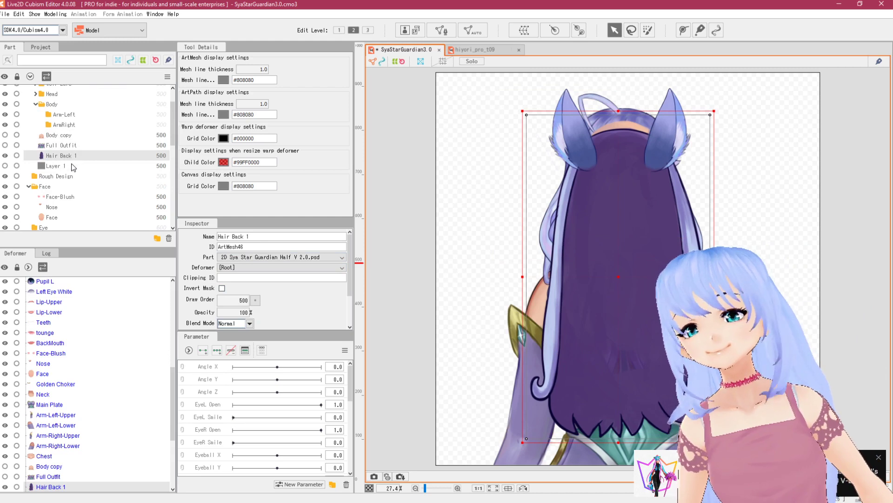
{"action": "left_click", "coordinate": [264, 256]}
{"action": "scroll", "coordinate": [298, 287], "scroll_direction": "down", "scroll_amount": 3}
{"action": "scroll", "coordinate": [298, 288], "scroll_direction": "down", "scroll_amount": 2}
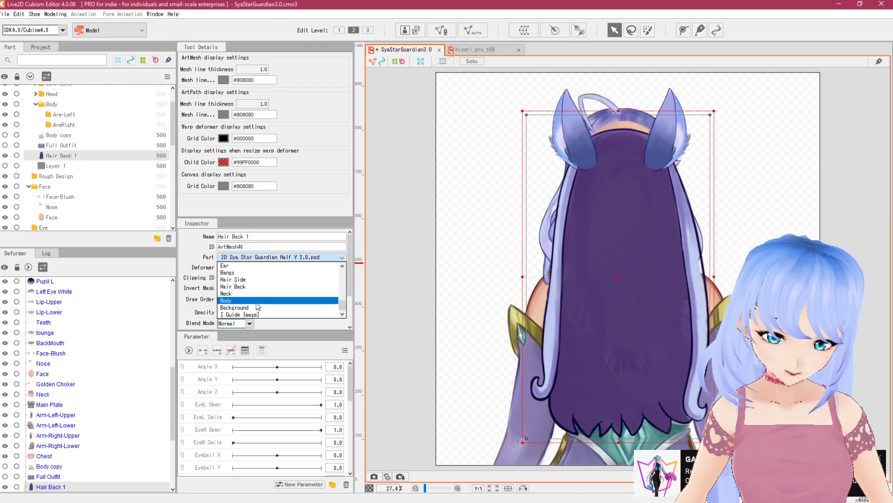
{"action": "left_click", "coordinate": [259, 287]}
{"action": "scroll", "coordinate": [98, 200], "scroll_direction": "down", "scroll_amount": 2}
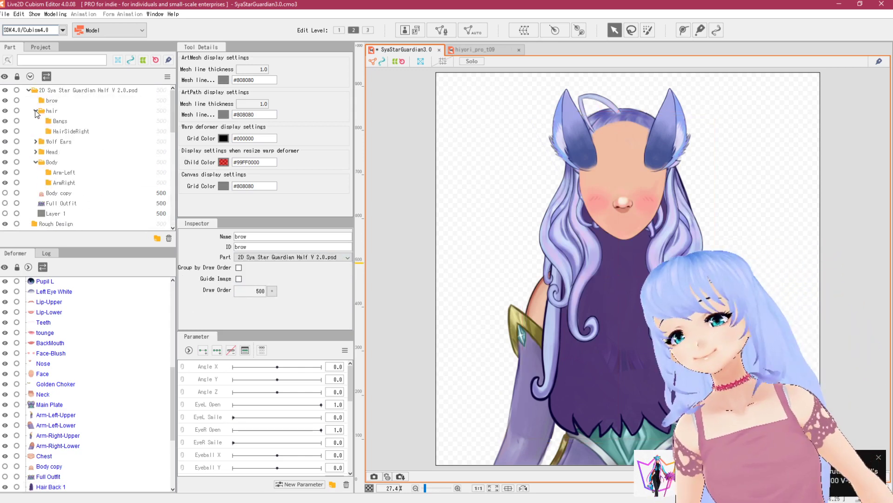
Reassign the Wolf Ear L and Wolf Ear R meshes from the imported Wolf Ears folder to the model's Ear part
{"action": "scroll", "coordinate": [65, 128], "scroll_direction": "down", "scroll_amount": 3}
{"action": "left_click", "coordinate": [60, 104]}
{"action": "left_click", "coordinate": [36, 104]}
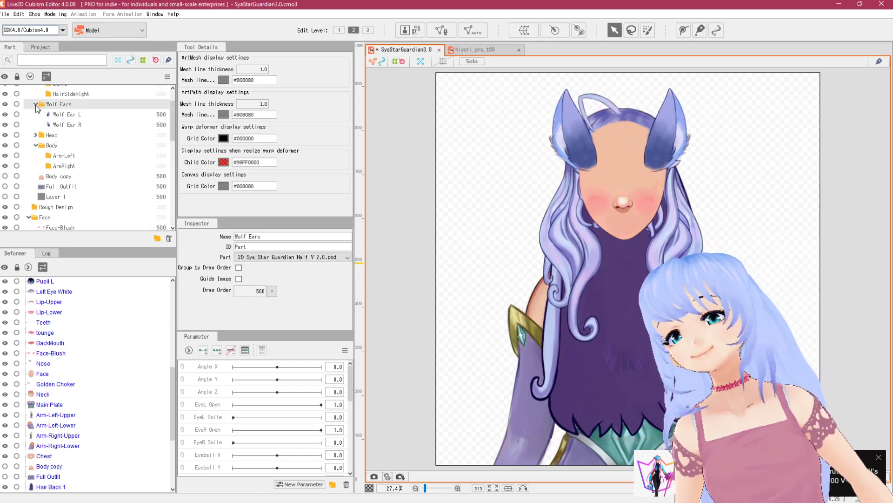
{"action": "scroll", "coordinate": [47, 107], "scroll_direction": "up", "scroll_amount": 2}
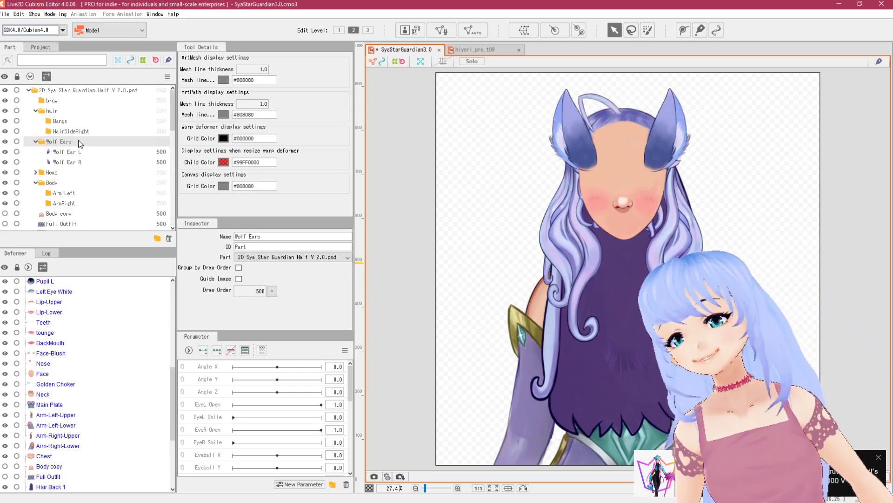
{"action": "left_click", "coordinate": [73, 152]}
{"action": "left_click", "coordinate": [74, 162], "text": "ctrl"}
{"action": "left_click", "coordinate": [252, 256]}
{"action": "scroll", "coordinate": [276, 291], "scroll_direction": "down", "scroll_amount": 5}
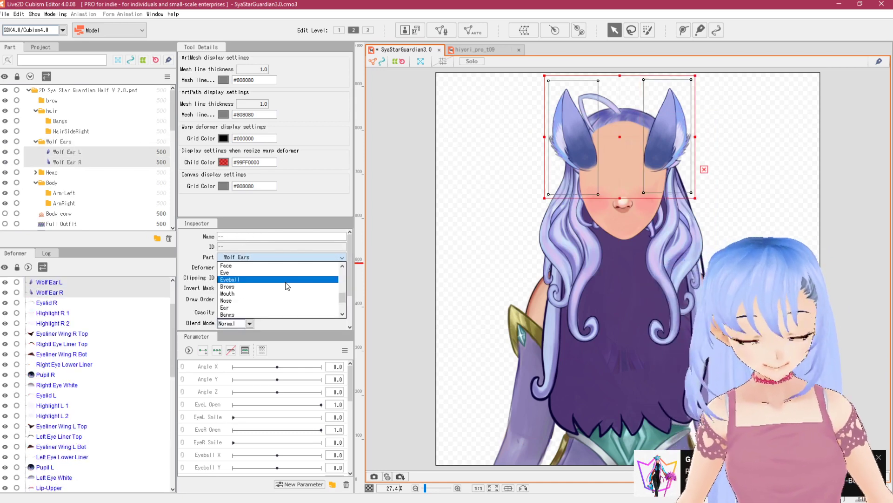
{"action": "left_click", "coordinate": [276, 287]}
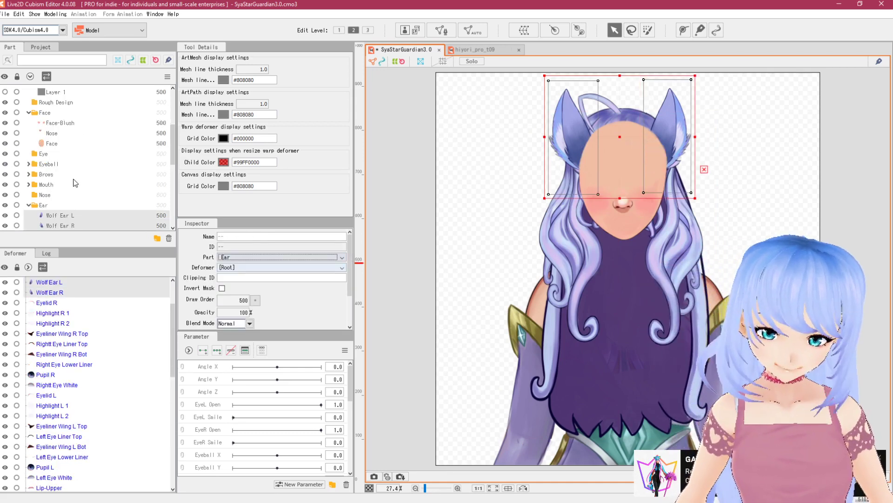
{"action": "scroll", "coordinate": [67, 154], "scroll_direction": "down", "scroll_amount": 1}
{"action": "scroll", "coordinate": [70, 154], "scroll_direction": "up", "scroll_amount": 1}
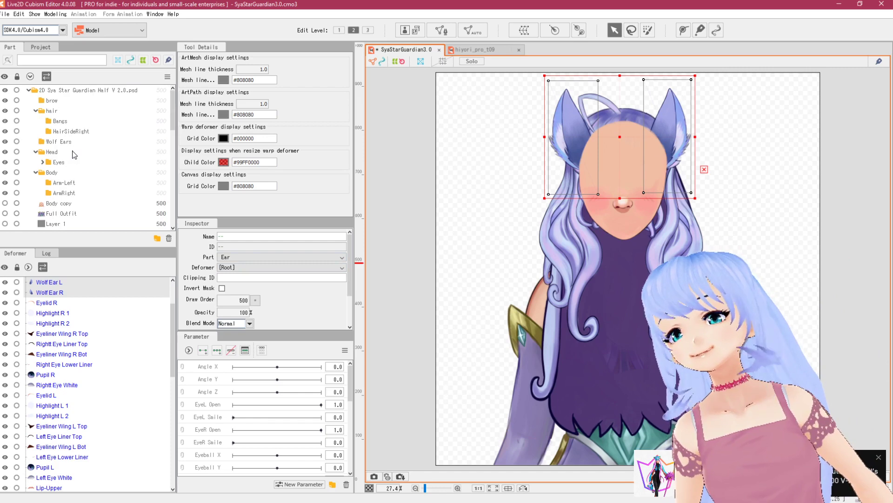
Check the imported PSD folder for leftover meshes, collapse it, and save the model
{"action": "scroll", "coordinate": [69, 169], "scroll_direction": "down", "scroll_amount": 3}
{"action": "left_click", "coordinate": [58, 163]}
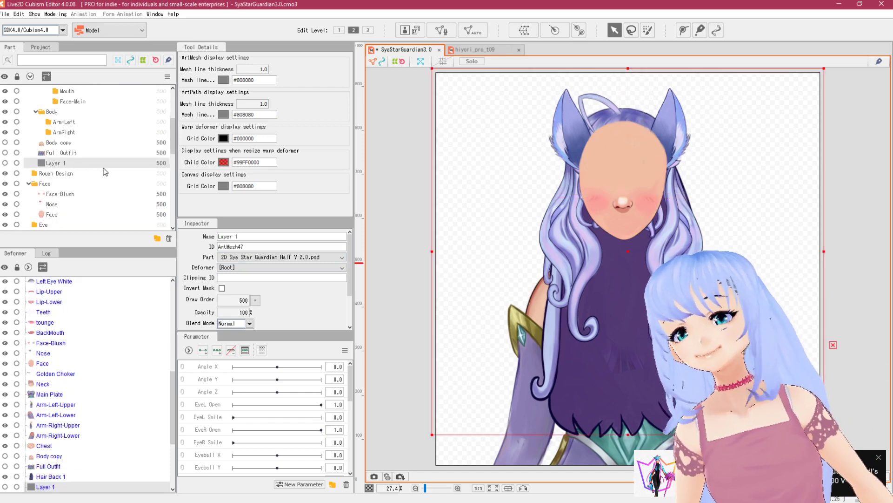
{"action": "scroll", "coordinate": [104, 165], "scroll_direction": "up", "scroll_amount": 5}
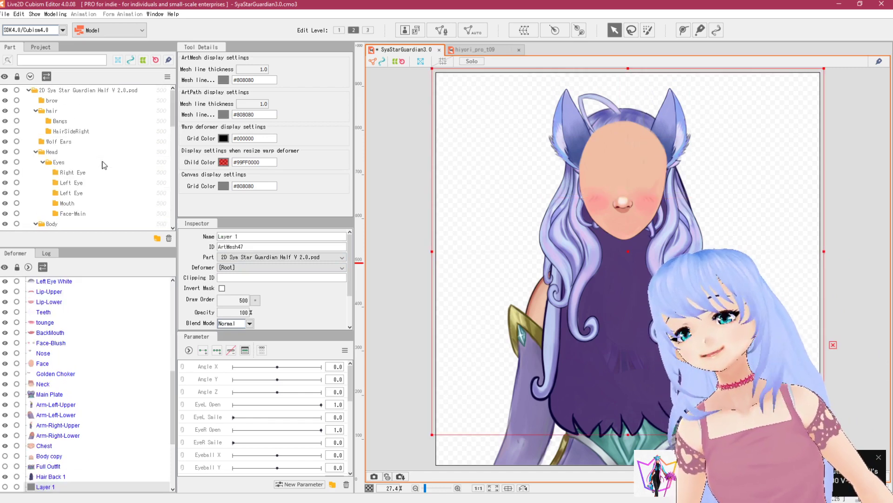
{"action": "left_click", "coordinate": [27, 90]}
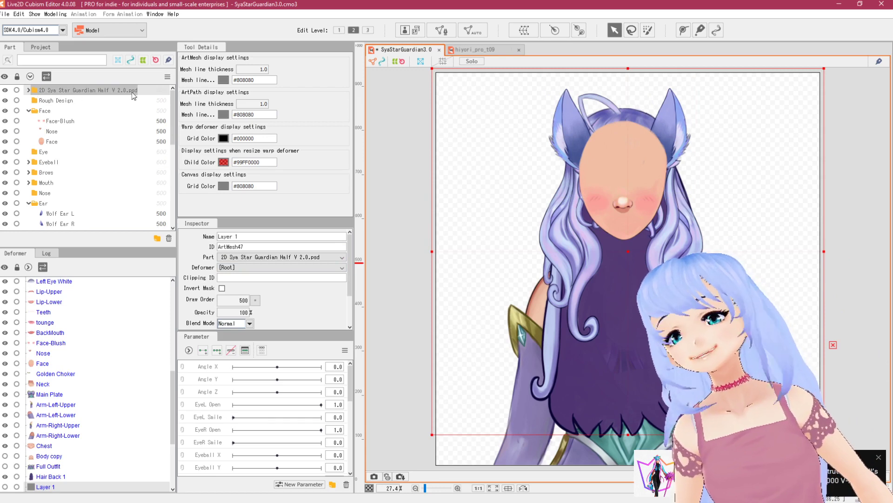
{"action": "left_click", "coordinate": [45, 110]}
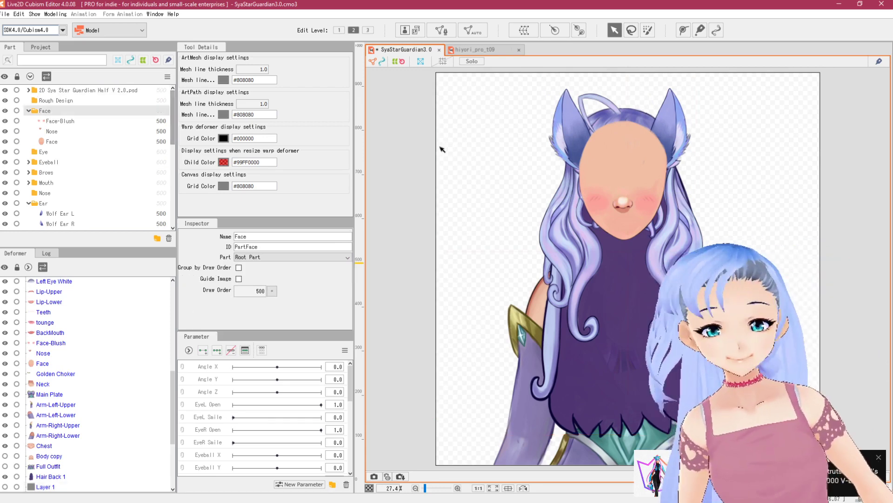
{"action": "key", "text": "ctrl+s"}
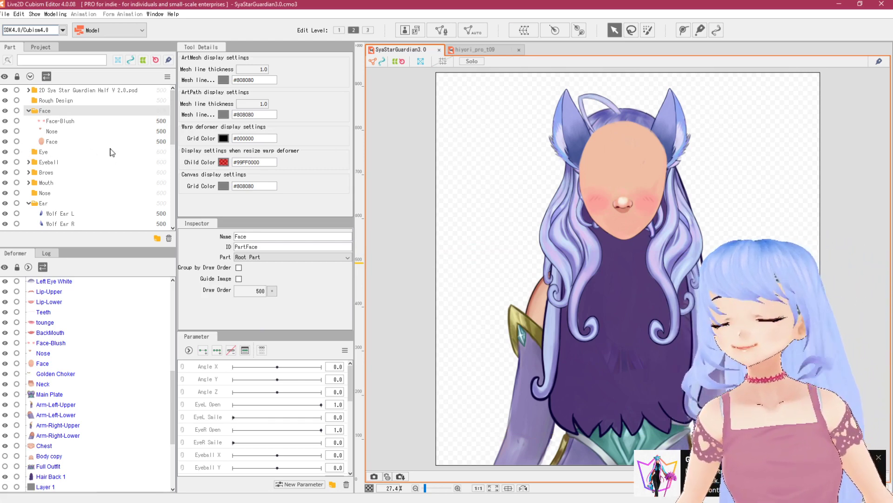
Inspect the properties of the Face-Blush, Nose and Face meshes in the Face part
{"action": "left_click", "coordinate": [68, 123]}
{"action": "left_click", "coordinate": [69, 131]}
{"action": "left_click", "coordinate": [69, 141]}
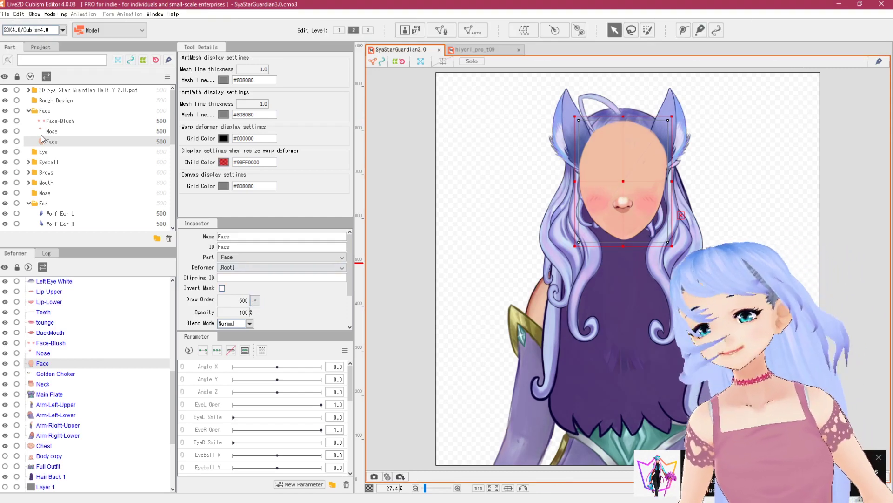
{"action": "left_click", "coordinate": [62, 121]}
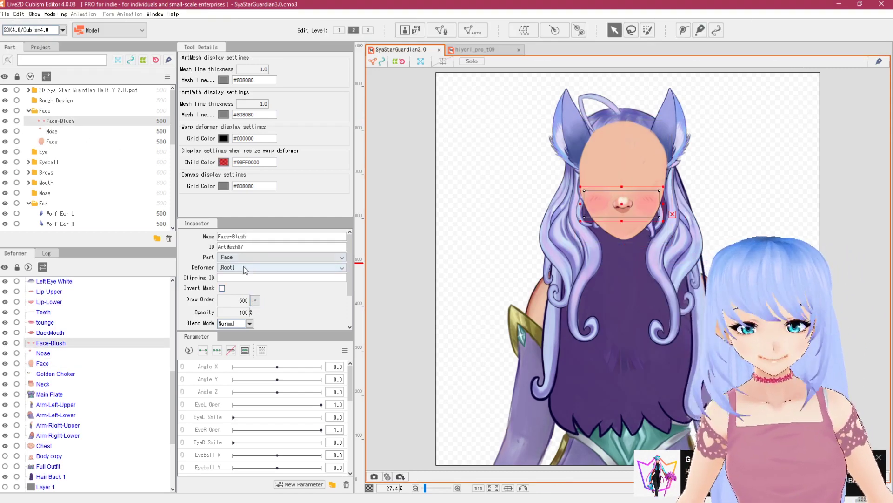
{"action": "left_click", "coordinate": [65, 132]}
{"action": "left_click", "coordinate": [60, 142]}
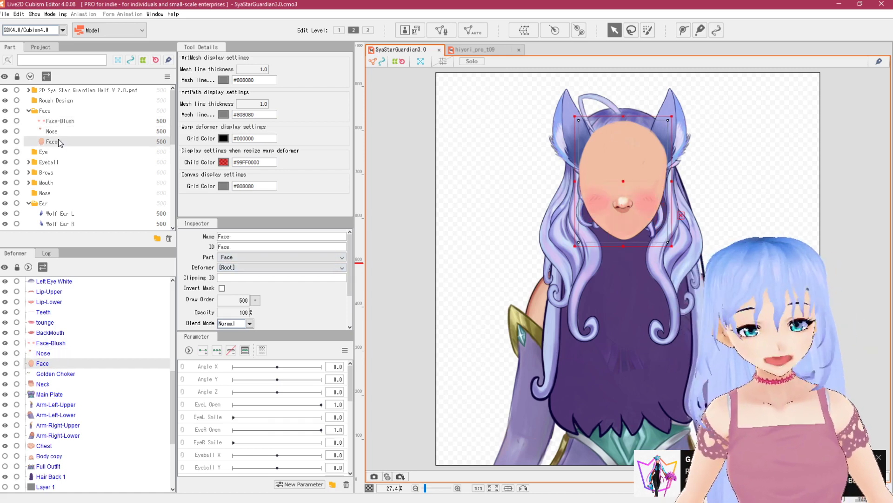
Set the draw order of all meshes in the Eyeball part, from Eyelid R to Left Eye White, to 508
{"action": "left_click", "coordinate": [49, 151]}
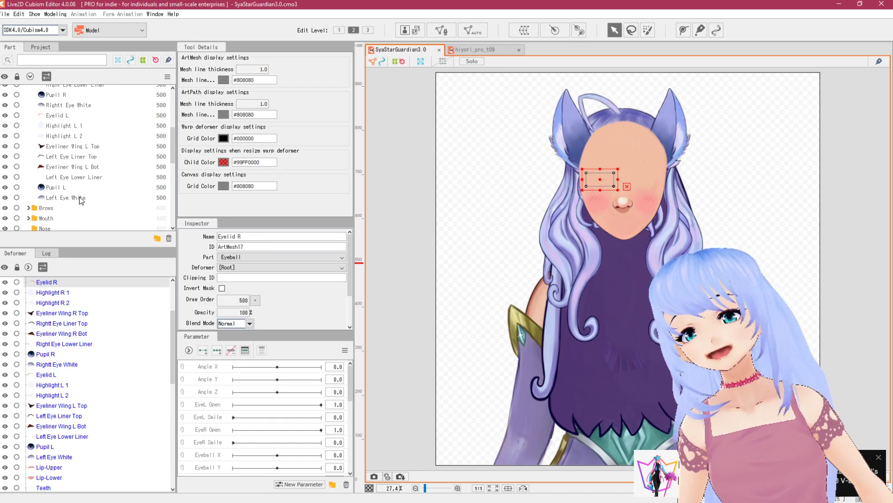
{"action": "left_click", "coordinate": [77, 198], "text": "shift"}
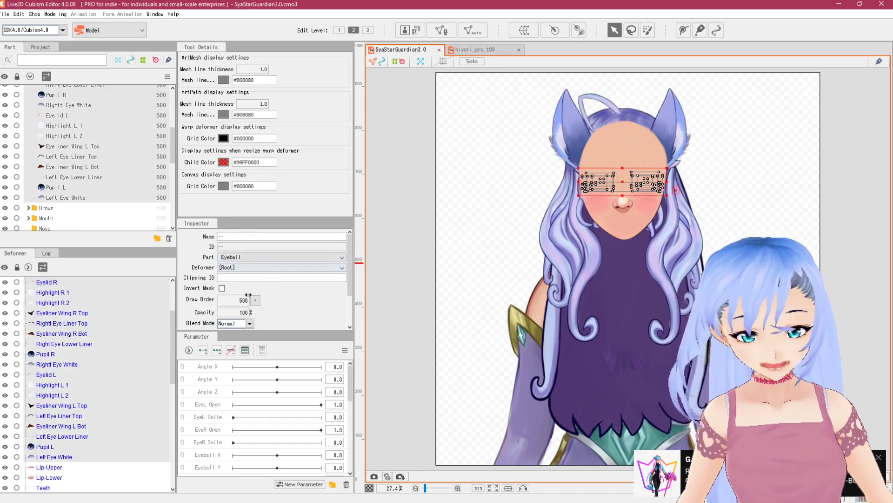
{"action": "left_click_drag", "start_coordinate": [255, 300], "coordinate": [256, 297]}
{"action": "left_click", "coordinate": [748, 194]}
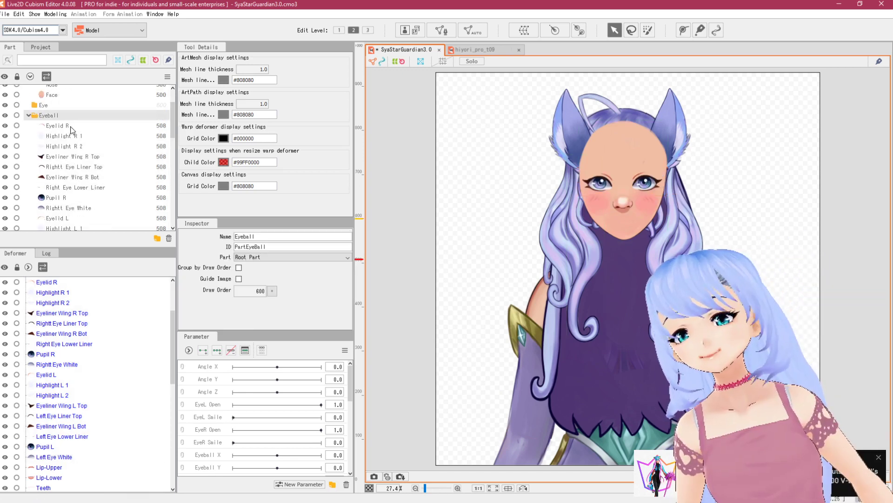
{"action": "left_click", "coordinate": [71, 127]}
{"action": "scroll", "coordinate": [92, 153], "scroll_direction": "down", "scroll_amount": 4}
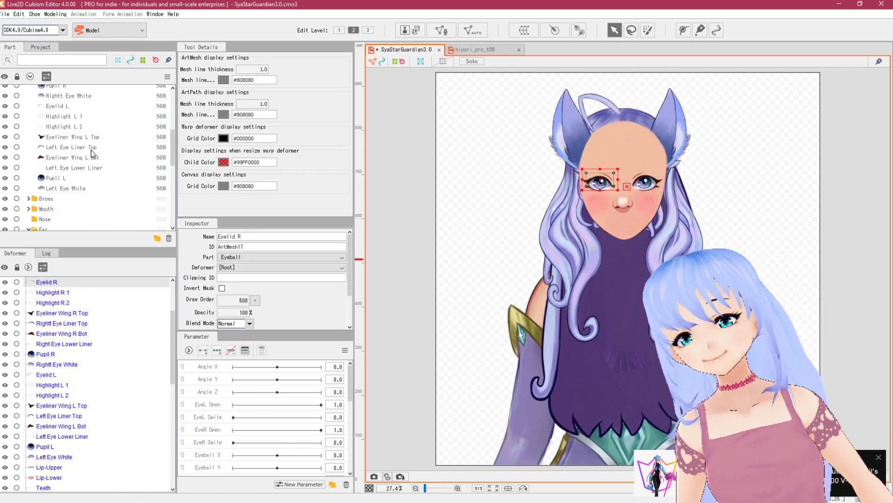
{"action": "left_click", "coordinate": [69, 188], "text": "shift"}
{"action": "scroll", "coordinate": [55, 177], "scroll_direction": "up", "scroll_amount": 5}
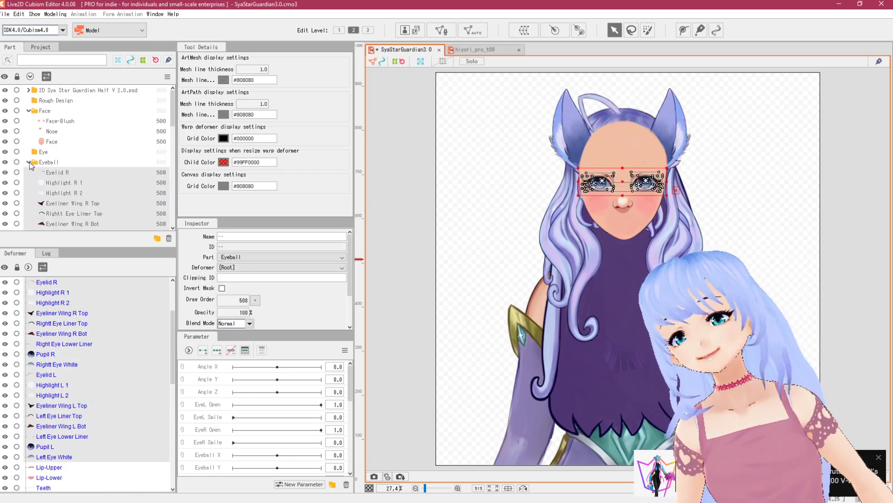
Set the draw order of the eyebrow-L and eyebrow-R meshes in the Brows part to 512
{"action": "left_click", "coordinate": [28, 162]}
{"action": "left_click", "coordinate": [29, 172]}
{"action": "left_click", "coordinate": [56, 182]}
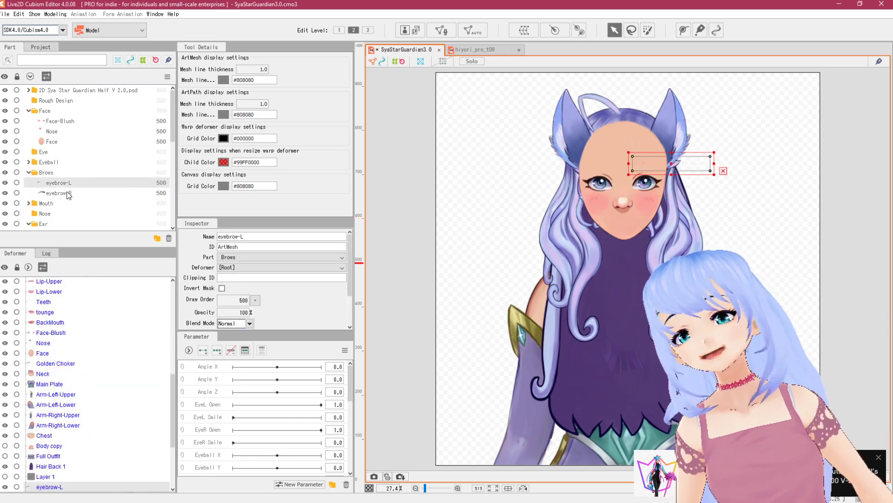
{"action": "left_click", "coordinate": [58, 192], "text": "shift"}
{"action": "left_click_drag", "start_coordinate": [242, 300], "coordinate": [246, 301]}
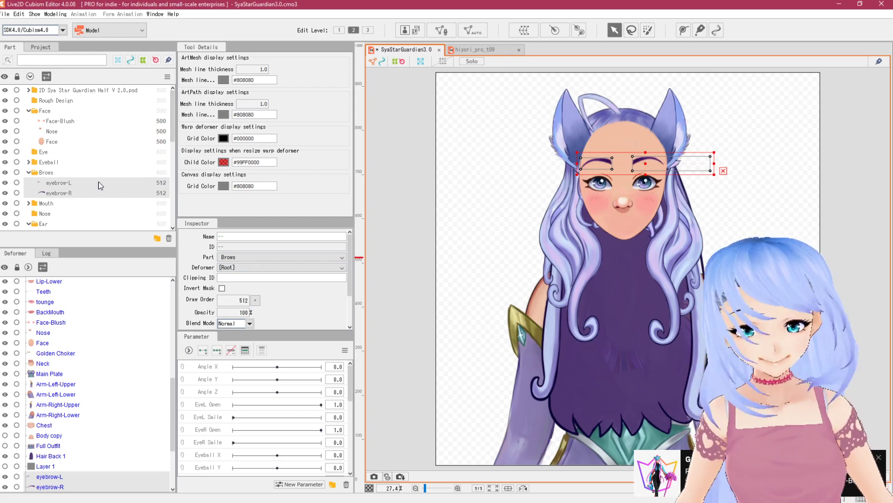
Set the draw order of all meshes in the Mouth part, from Lip-Upper to BackMouth, to 505
{"action": "scroll", "coordinate": [70, 194], "scroll_direction": "down", "scroll_amount": 2}
{"action": "left_click", "coordinate": [31, 167]}
{"action": "left_click", "coordinate": [29, 166]}
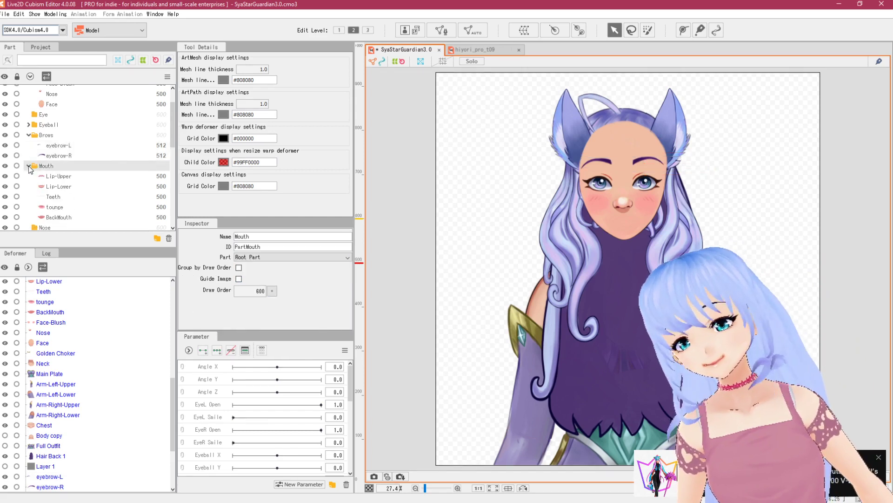
{"action": "left_click", "coordinate": [59, 176]}
{"action": "left_click", "coordinate": [69, 217], "text": "shift"}
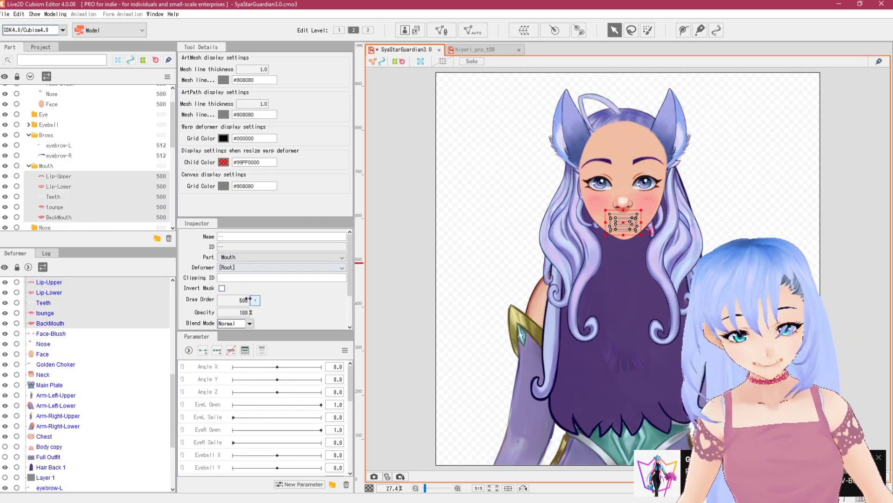
{"action": "left_click_drag", "start_coordinate": [256, 300], "coordinate": [258, 300]}
Reassign the Nose mesh from the Face part to the Nose part
{"action": "scroll", "coordinate": [75, 168], "scroll_direction": "down", "scroll_amount": 2}
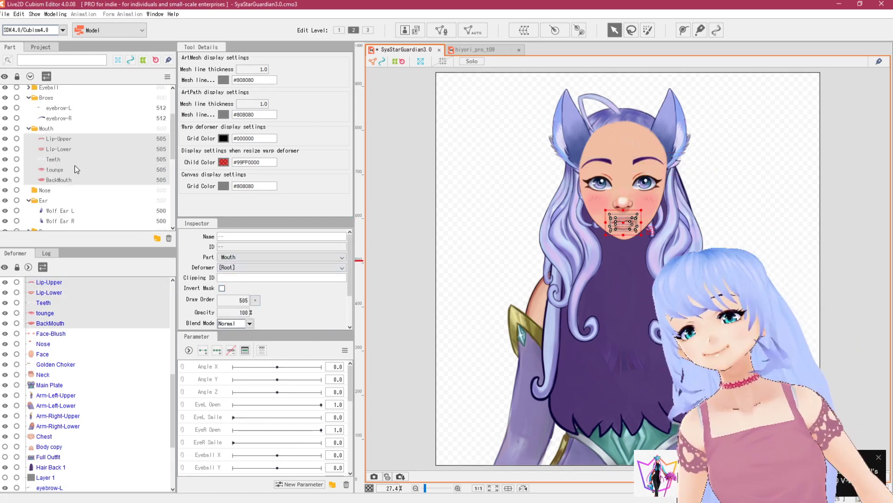
{"action": "left_click", "coordinate": [59, 155]}
{"action": "left_click", "coordinate": [42, 164]}
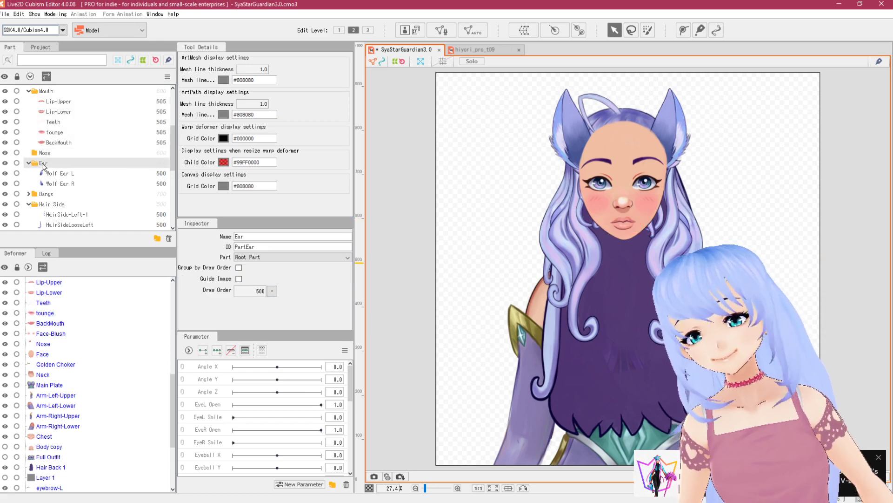
{"action": "scroll", "coordinate": [52, 159], "scroll_direction": "up", "scroll_amount": 3}
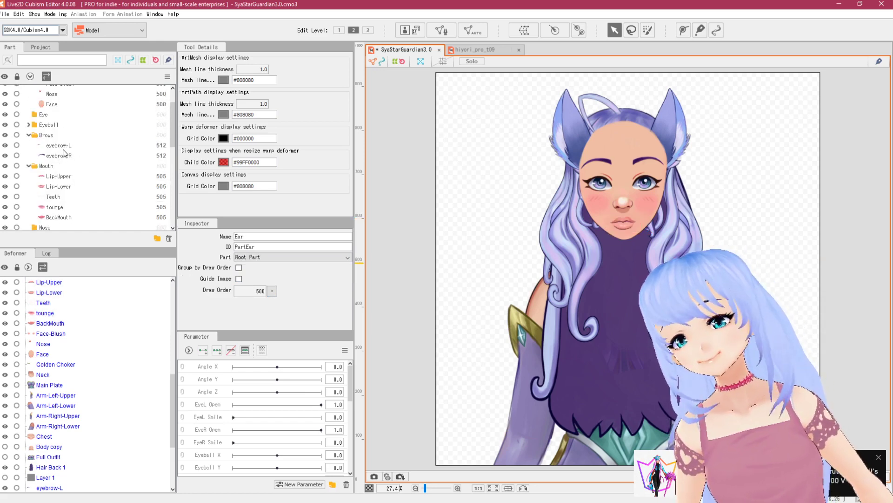
{"action": "scroll", "coordinate": [61, 137], "scroll_direction": "up", "scroll_amount": 2}
{"action": "left_click", "coordinate": [53, 132]}
{"action": "left_click", "coordinate": [262, 256]}
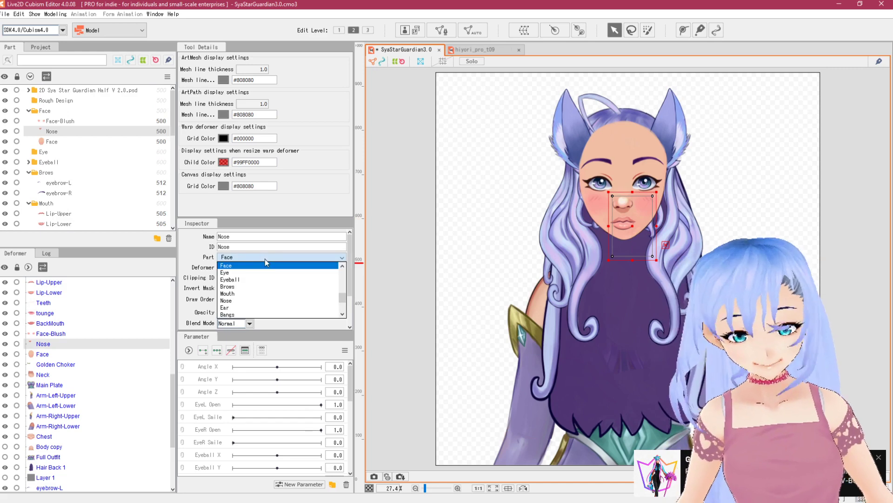
{"action": "scroll", "coordinate": [252, 303], "scroll_direction": "down", "scroll_amount": 2}
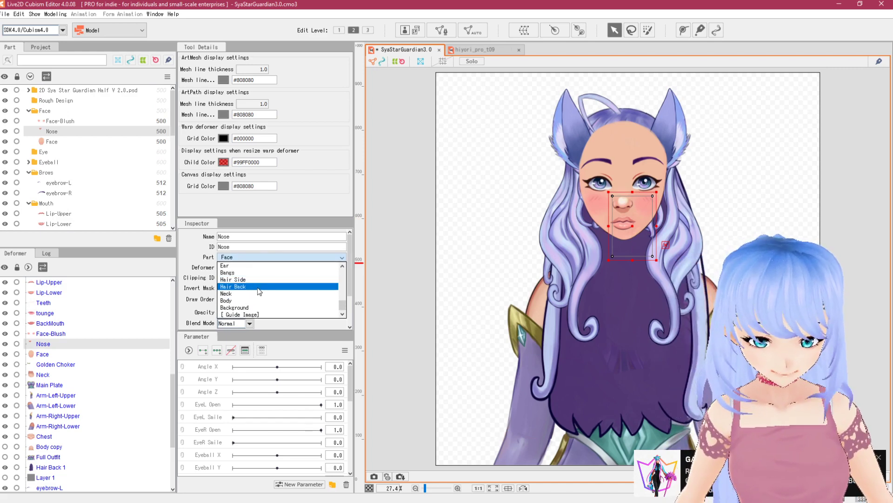
{"action": "scroll", "coordinate": [250, 292], "scroll_direction": "up", "scroll_amount": 1}
{"action": "left_click", "coordinate": [251, 272]}
Set the draw order of the Nose mesh to 507
{"action": "scroll", "coordinate": [113, 188], "scroll_direction": "up", "scroll_amount": 3}
{"action": "left_click", "coordinate": [64, 123]}
{"action": "left_click", "coordinate": [60, 131]}
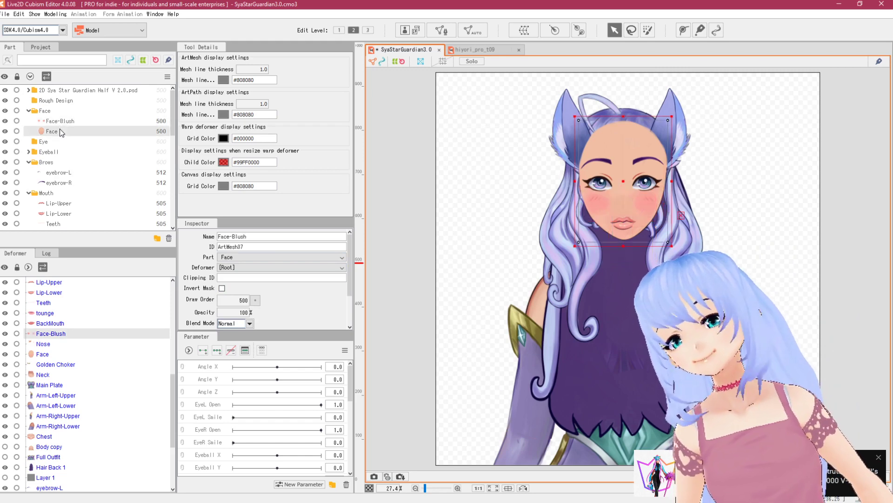
{"action": "scroll", "coordinate": [70, 144], "scroll_direction": "down", "scroll_amount": 3}
{"action": "left_click", "coordinate": [96, 191]}
{"action": "left_click_drag", "start_coordinate": [243, 300], "coordinate": [247, 296]}
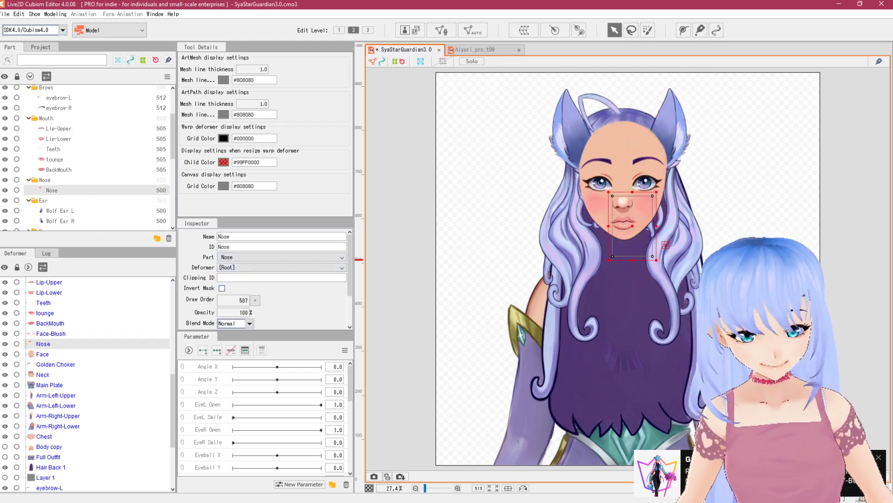
Set the draw order of the Wolf Ear L and Wolf Ear R meshes to 497
{"action": "left_click", "coordinate": [109, 201]}
{"action": "scroll", "coordinate": [94, 190], "scroll_direction": "down", "scroll_amount": 1}
{"action": "left_click", "coordinate": [63, 174]}
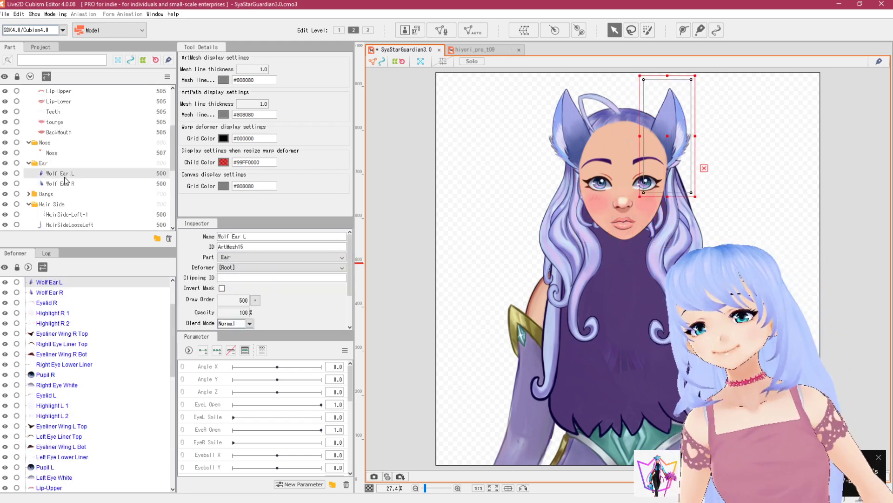
{"action": "left_click", "coordinate": [67, 181], "text": "shift"}
{"action": "left_click_drag", "start_coordinate": [251, 304], "coordinate": [252, 305]}
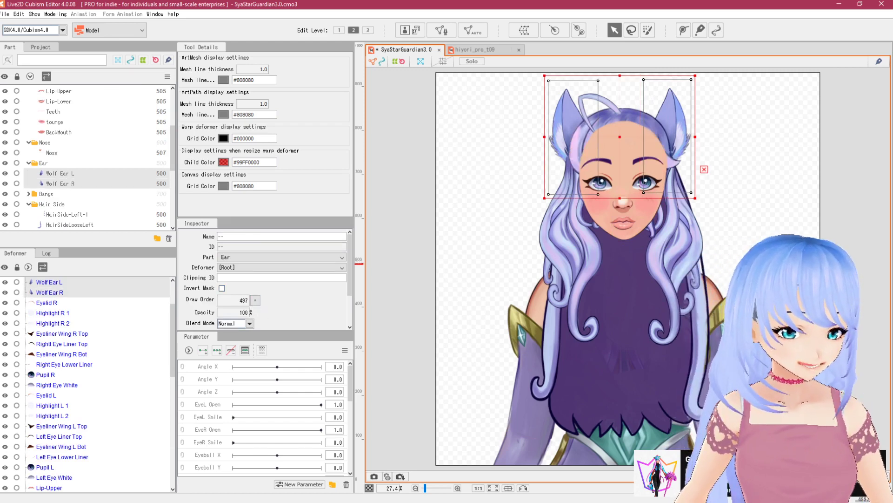
Set the draw order of the Bangs meshes, from Loose Hair to Hair-Bang-3, to 509
{"action": "left_click", "coordinate": [29, 195]}
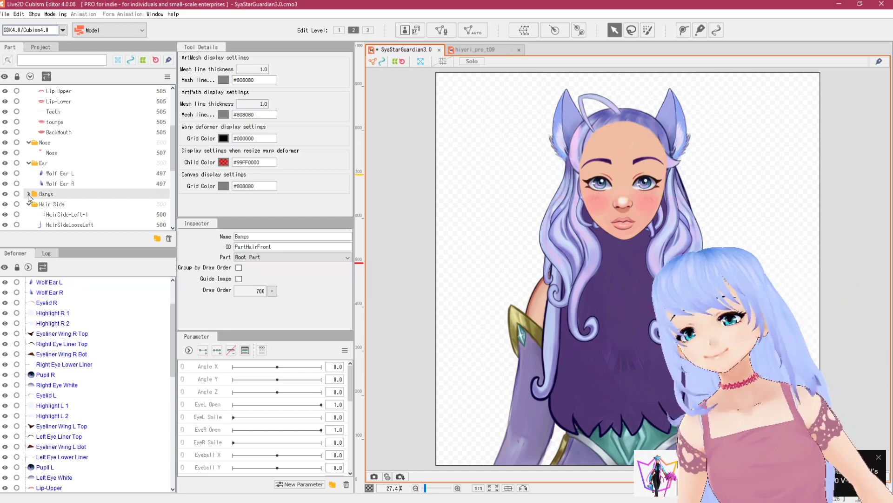
{"action": "left_click", "coordinate": [66, 204]}
{"action": "scroll", "coordinate": [66, 203], "scroll_direction": "down", "scroll_amount": 2}
{"action": "left_click", "coordinate": [76, 197], "text": "shift"}
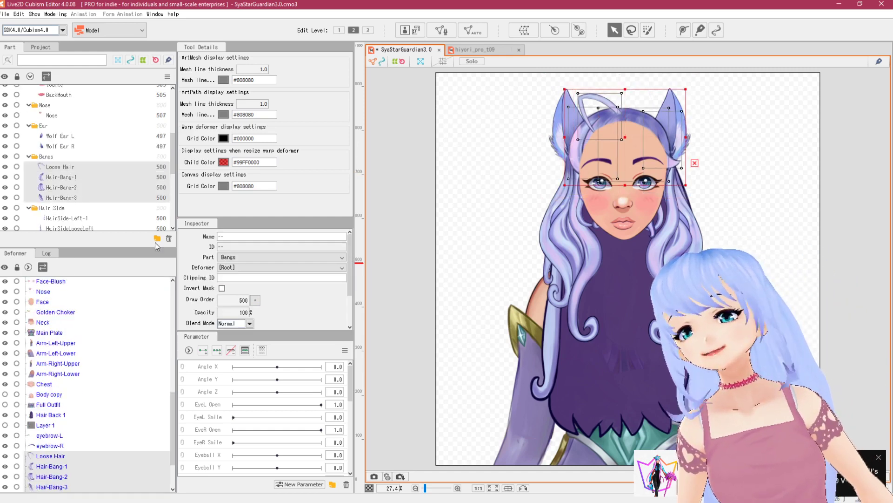
{"action": "left_click_drag", "start_coordinate": [255, 300], "coordinate": [255, 297]}
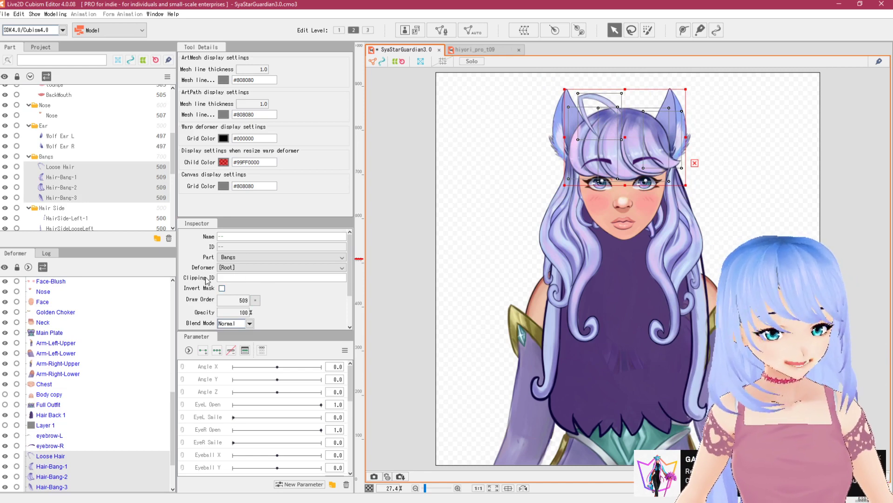
Set the draw order of all Hair Side meshes to 508 and of the Hair Back 1 mesh to 494
{"action": "left_click", "coordinate": [67, 218]}
{"action": "scroll", "coordinate": [86, 193], "scroll_direction": "down", "scroll_amount": 5}
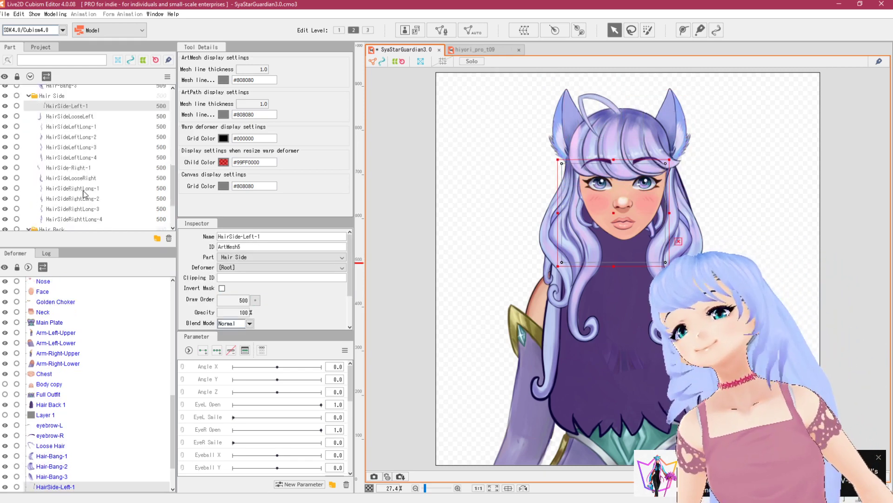
{"action": "left_click", "coordinate": [89, 185], "text": "shift"}
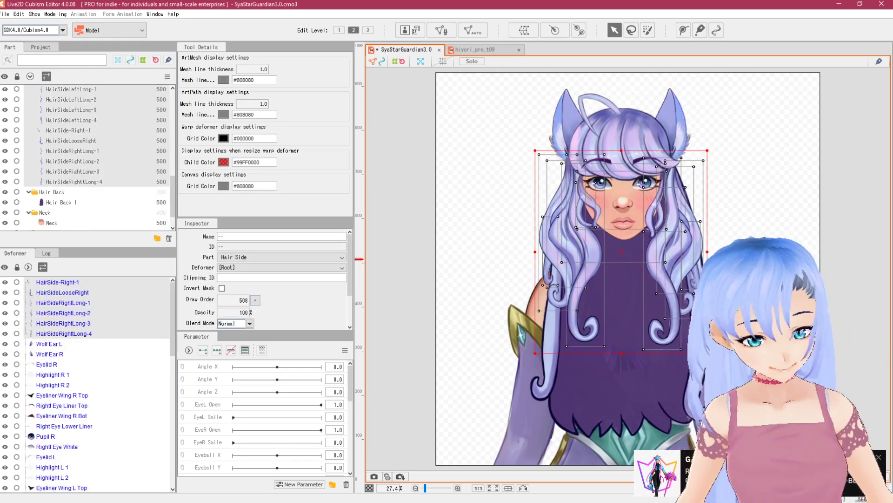
{"action": "left_click_drag", "start_coordinate": [255, 297], "coordinate": [255, 302]}
{"action": "left_click", "coordinate": [61, 224]}
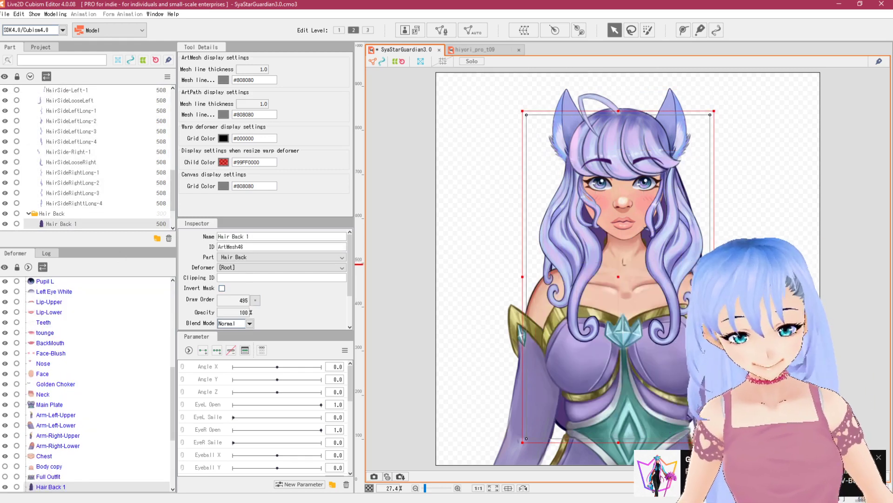
{"action": "scroll", "coordinate": [69, 199], "scroll_direction": "down", "scroll_amount": 2}
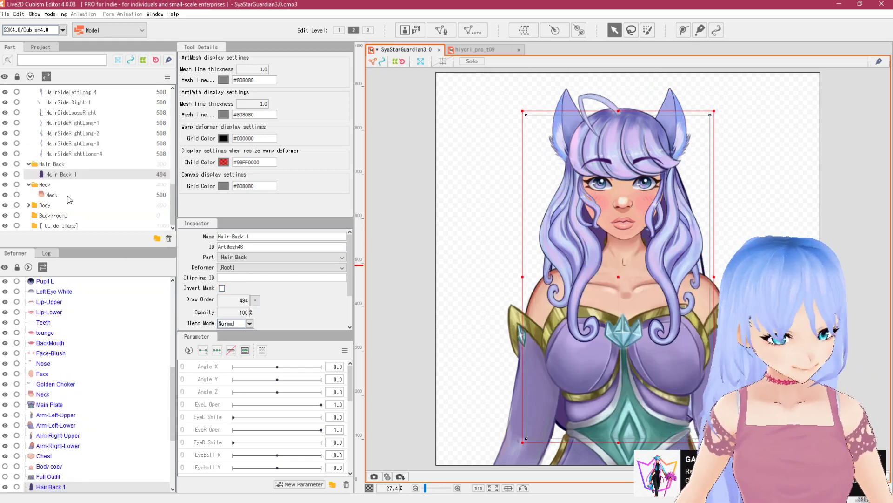
Set the draw order of the Golden Choker mesh in the Body part to 504 and save the model
{"action": "left_click", "coordinate": [37, 195]}
{"action": "left_click", "coordinate": [28, 205]}
{"action": "left_click", "coordinate": [60, 215]}
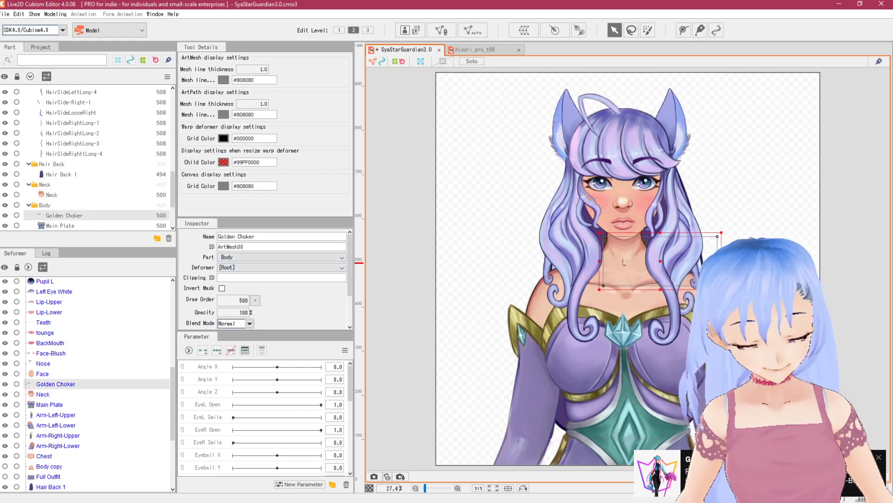
{"action": "left_click_drag", "start_coordinate": [255, 300], "coordinate": [252, 298]}
{"action": "left_click", "coordinate": [756, 260]}
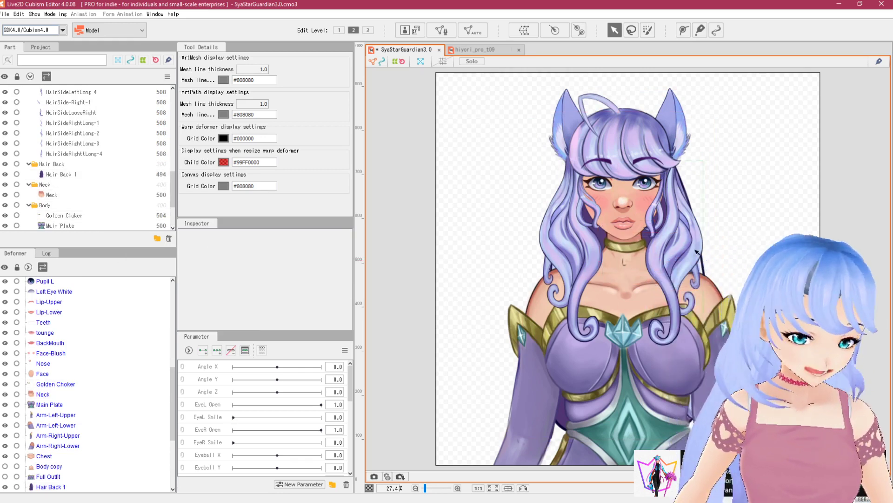
{"action": "key", "text": "ctrl+s"}
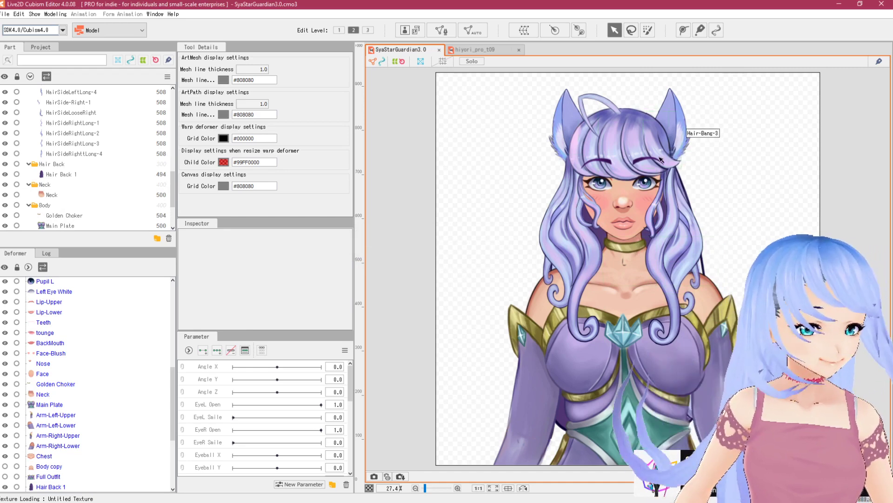
Try to shift the Hair-Bang-2 mesh sideways on the canvas, then undo the move and deselect it
{"action": "left_click", "coordinate": [646, 150]}
{"action": "left_click_drag", "start_coordinate": [635, 146], "coordinate": [657, 146]}
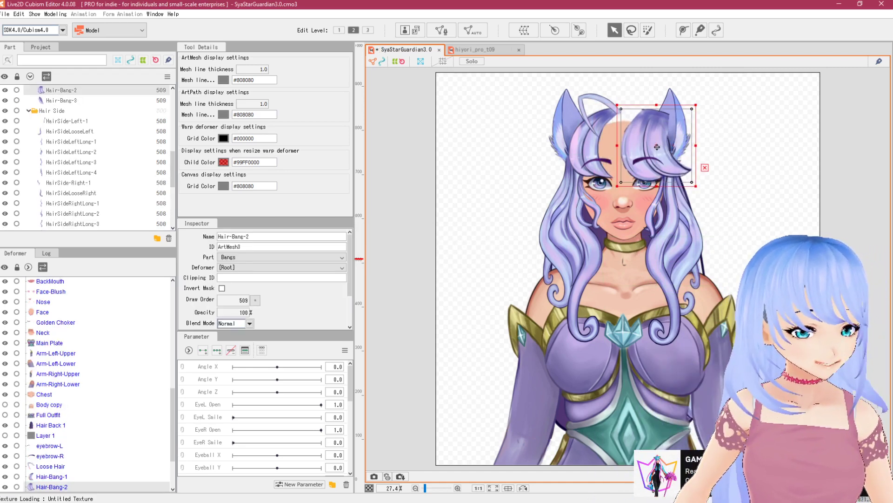
{"action": "key", "text": "ctrl+z"}
{"action": "left_click", "coordinate": [750, 169]}
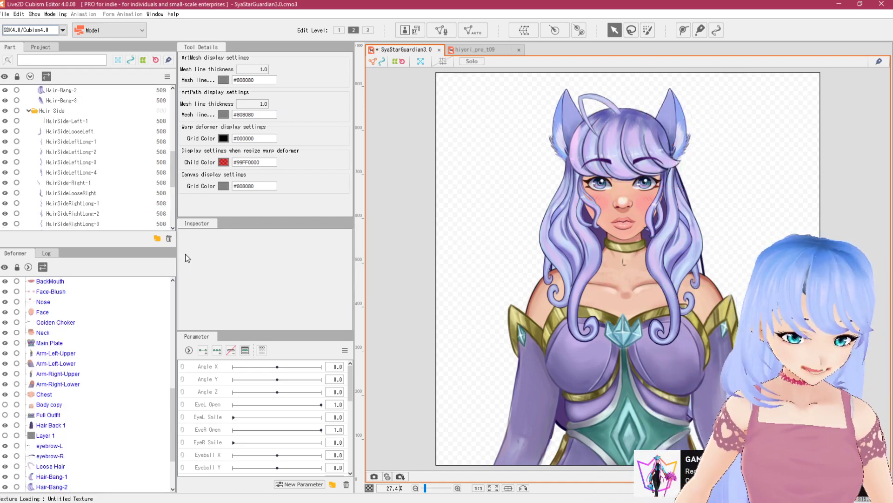
Inspect the left-side hair meshes in the Hair Side part, from HairSideLeftLong-4 up to HairSide-Left-1
{"action": "left_click", "coordinate": [93, 172]}
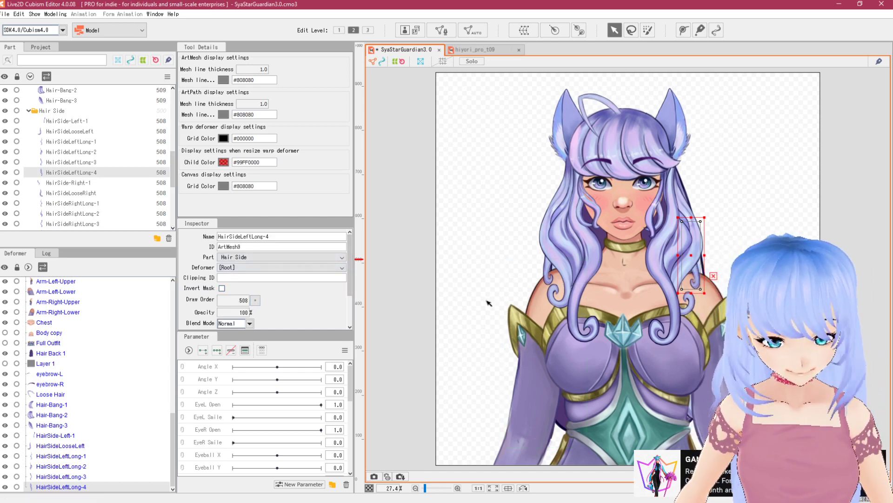
{"action": "left_click", "coordinate": [95, 162]}
{"action": "left_click", "coordinate": [93, 141]}
{"action": "left_click", "coordinate": [95, 122]}
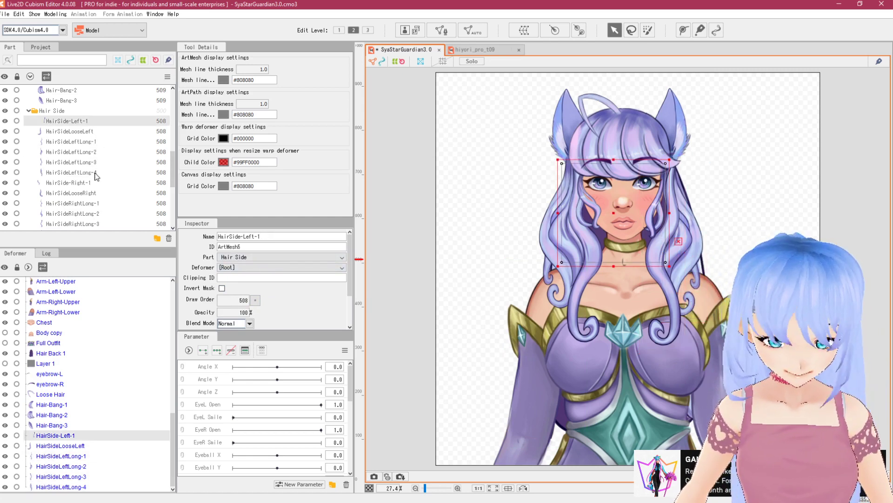
Look over the hiyori_pro_t09 sample model for reference
{"action": "left_click", "coordinate": [474, 49]}
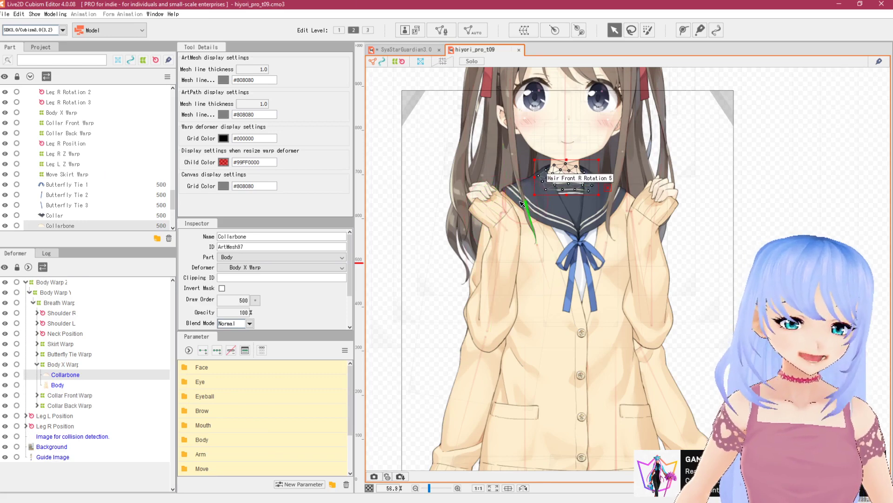
{"action": "scroll", "coordinate": [519, 201], "scroll_direction": "down", "scroll_amount": 2}
{"action": "scroll", "coordinate": [65, 160], "scroll_direction": "up", "scroll_amount": 10}
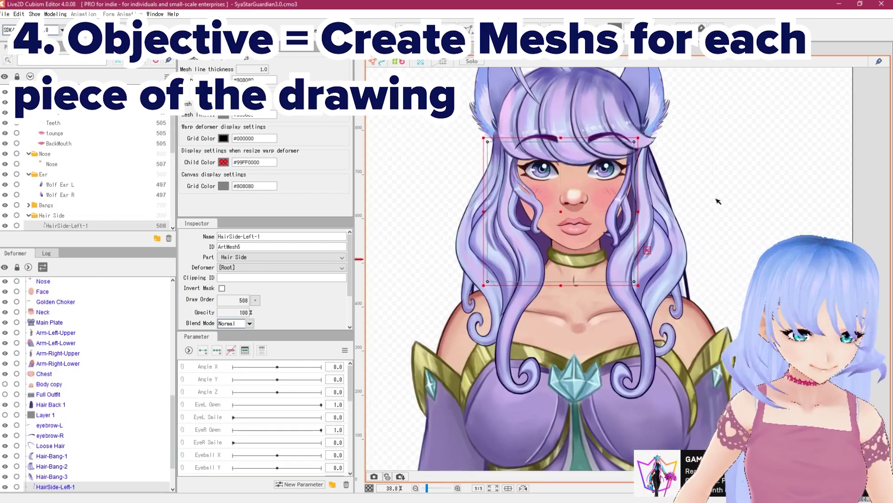
Examine the SyaStarGuardian3.0 character's face, eyes and bangs up close on the canvas
{"action": "left_click", "coordinate": [718, 201]}
{"action": "scroll", "coordinate": [582, 186], "scroll_direction": "up", "scroll_amount": 2}
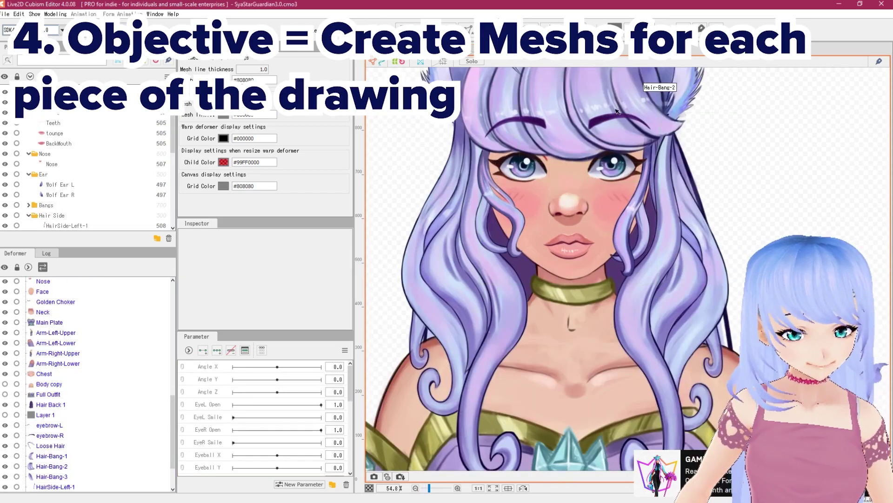
{"action": "left_click_drag", "start_coordinate": [695, 181], "coordinate": [681, 238]}
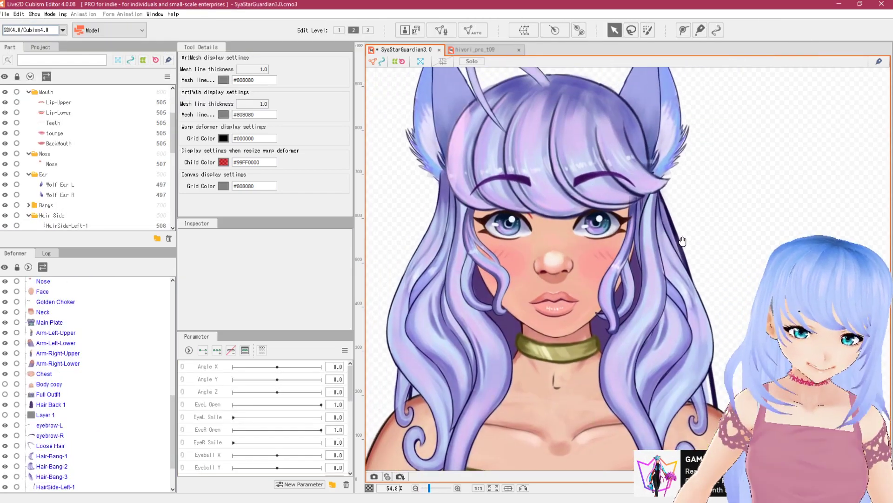
{"action": "left_click_drag", "start_coordinate": [579, 219], "coordinate": [609, 235]}
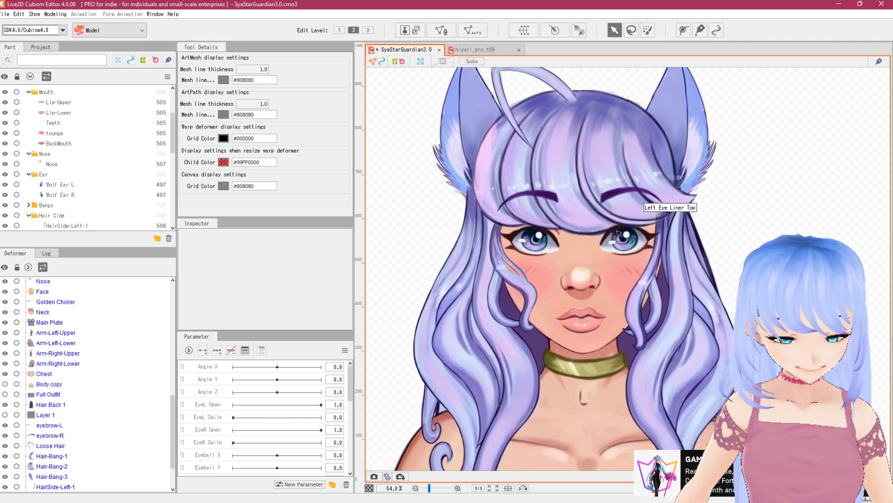
{"action": "scroll", "coordinate": [668, 238], "scroll_direction": "down", "scroll_amount": 5}
{"action": "scroll", "coordinate": [668, 237], "scroll_direction": "up", "scroll_amount": 4}
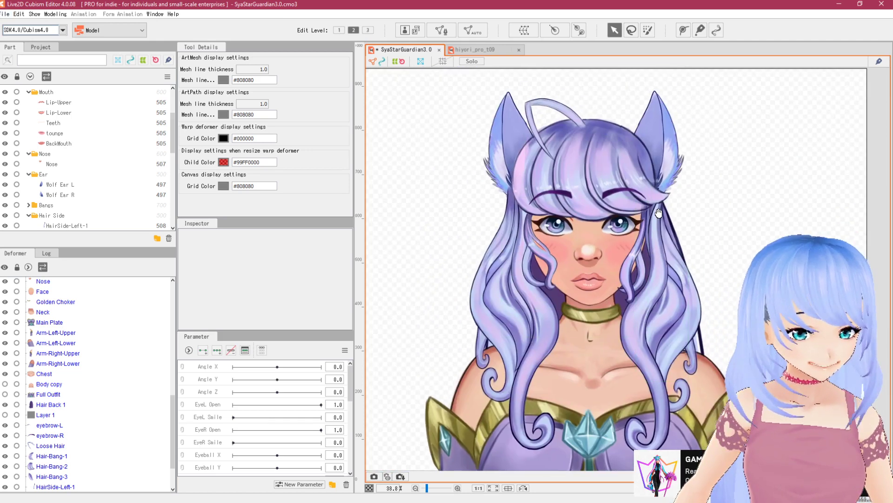
{"action": "scroll", "coordinate": [646, 217], "scroll_direction": "up", "scroll_amount": 2}
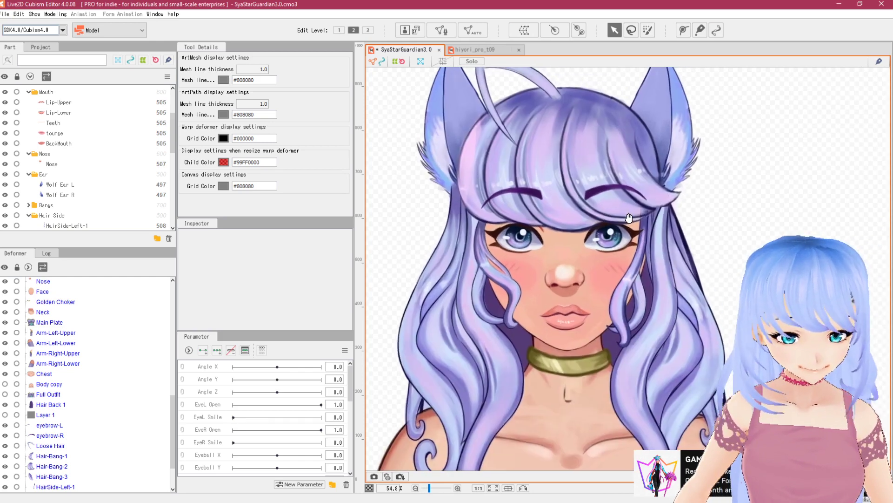
Generate an automatic mesh for the eyebrow-L mesh from a generator preset
{"action": "left_click", "coordinate": [598, 192]}
{"action": "scroll", "coordinate": [600, 196], "scroll_direction": "up", "scroll_amount": 4}
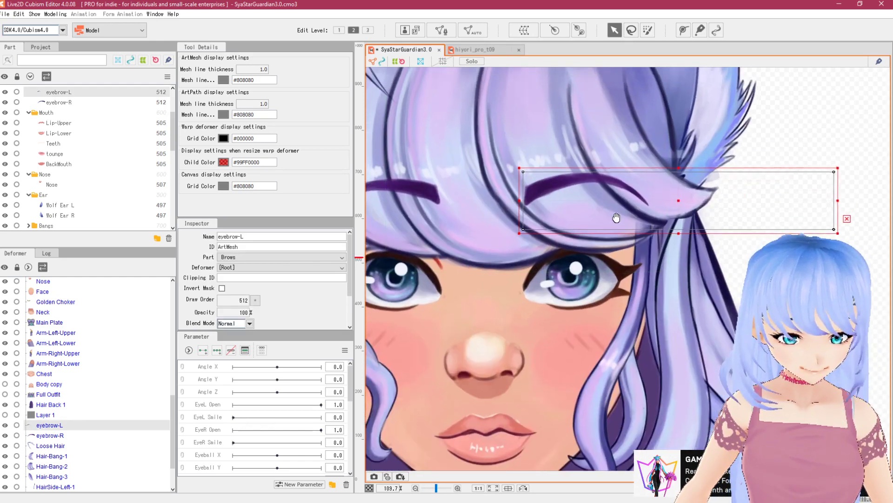
{"action": "left_click_drag", "start_coordinate": [609, 230], "coordinate": [603, 245]}
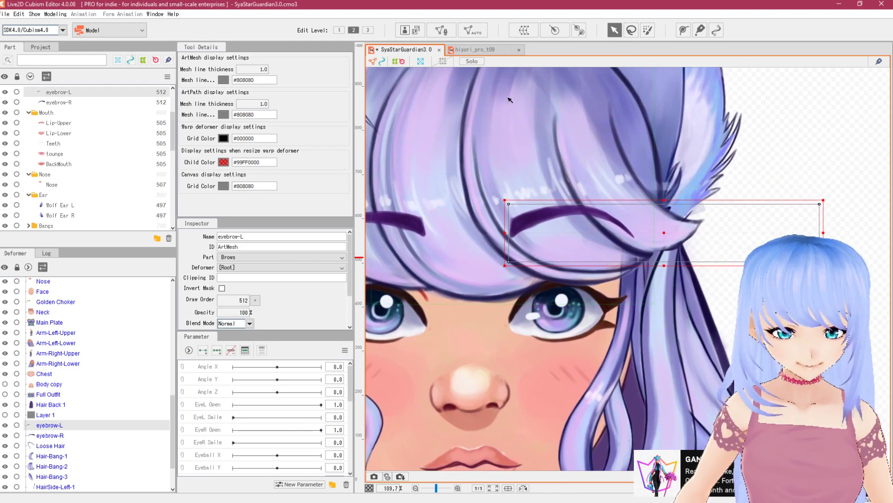
{"action": "scroll", "coordinate": [589, 193], "scroll_direction": "down", "scroll_amount": 2}
{"action": "scroll", "coordinate": [606, 195], "scroll_direction": "up", "scroll_amount": 3}
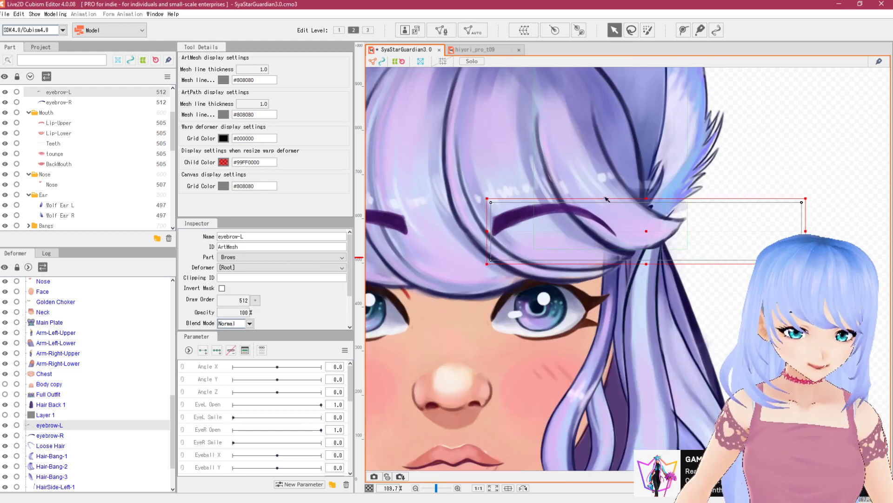
{"action": "left_click", "coordinate": [474, 30]}
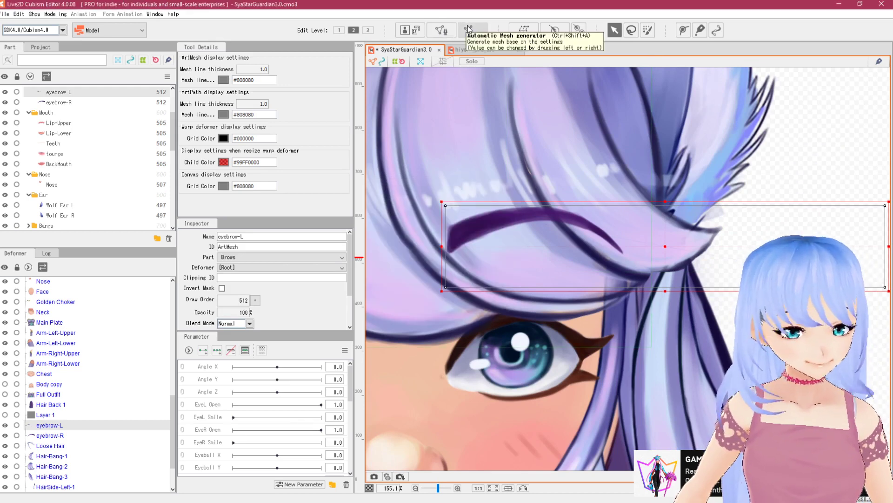
{"action": "left_click", "coordinate": [469, 30]}
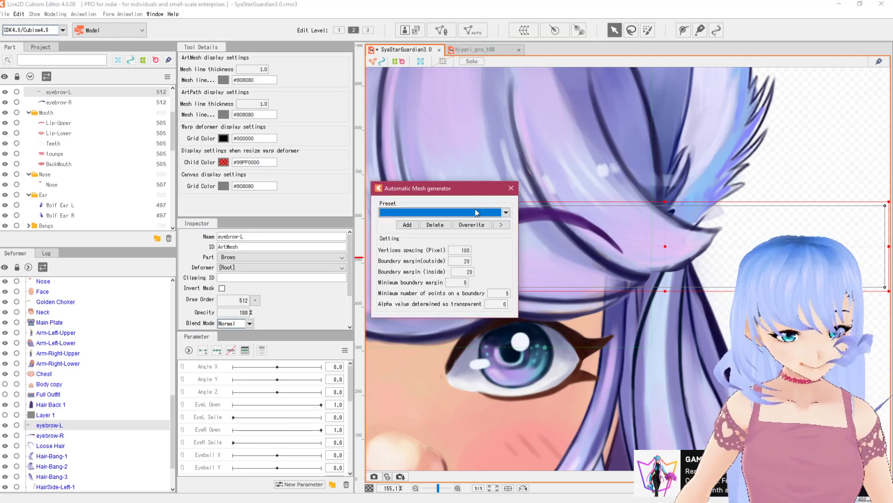
{"action": "left_click", "coordinate": [440, 212]}
{"action": "left_click", "coordinate": [409, 224]}
{"action": "left_click", "coordinate": [511, 189]}
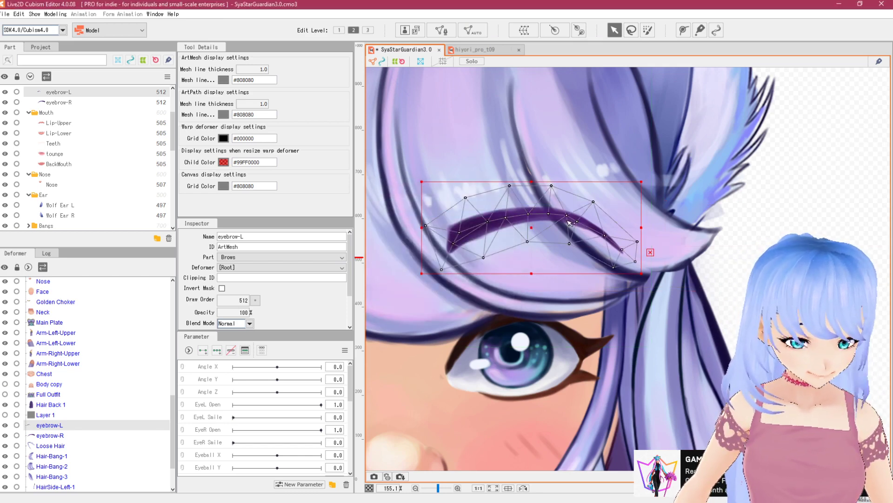
{"action": "scroll", "coordinate": [495, 212], "scroll_direction": "up", "scroll_amount": 2}
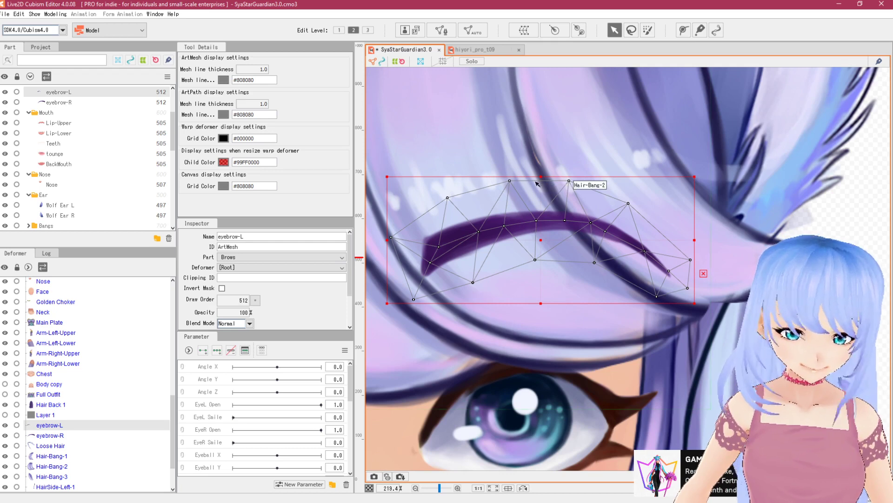
Switch to the hiyori_pro_t09 sample and examine how the vertices are arranged along its Brow L mesh
{"action": "left_click", "coordinate": [475, 51]}
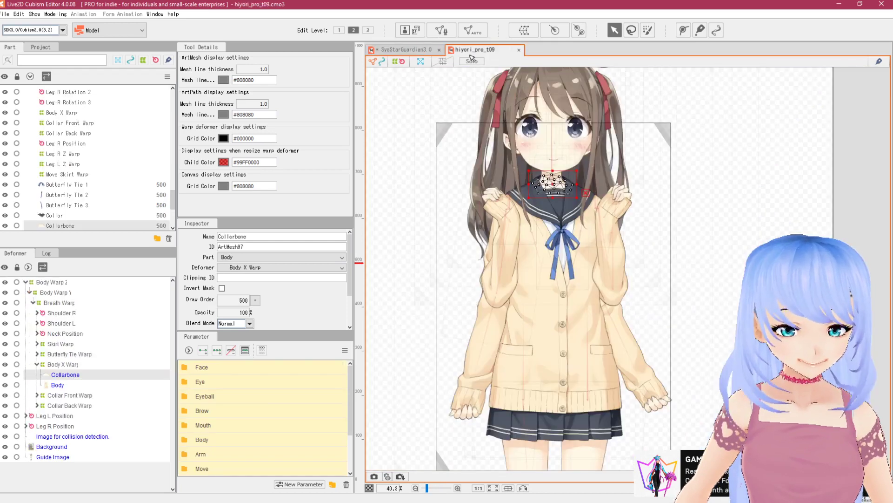
{"action": "scroll", "coordinate": [575, 185], "scroll_direction": "up", "scroll_amount": 8}
{"action": "left_click_drag", "start_coordinate": [576, 185], "coordinate": [585, 260]}
{"action": "left_click", "coordinate": [516, 137]}
{"action": "left_click_drag", "start_coordinate": [517, 139], "coordinate": [518, 178]}
{"action": "scroll", "coordinate": [519, 179], "scroll_direction": "up", "scroll_amount": 8}
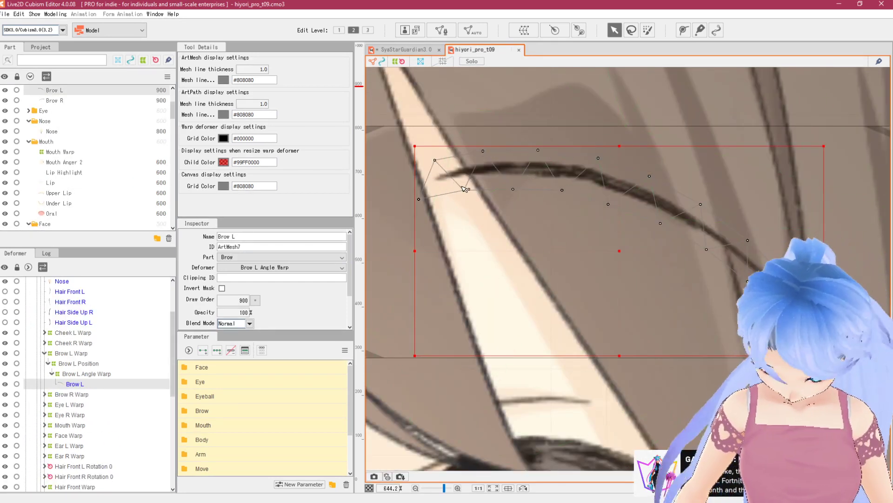
{"action": "scroll", "coordinate": [498, 185], "scroll_direction": "down", "scroll_amount": 1}
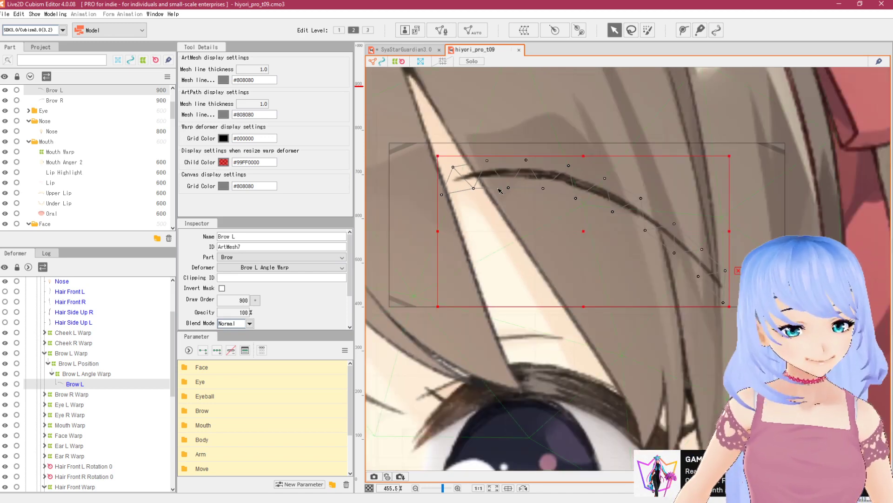
{"action": "scroll", "coordinate": [520, 184], "scroll_direction": "up", "scroll_amount": 1}
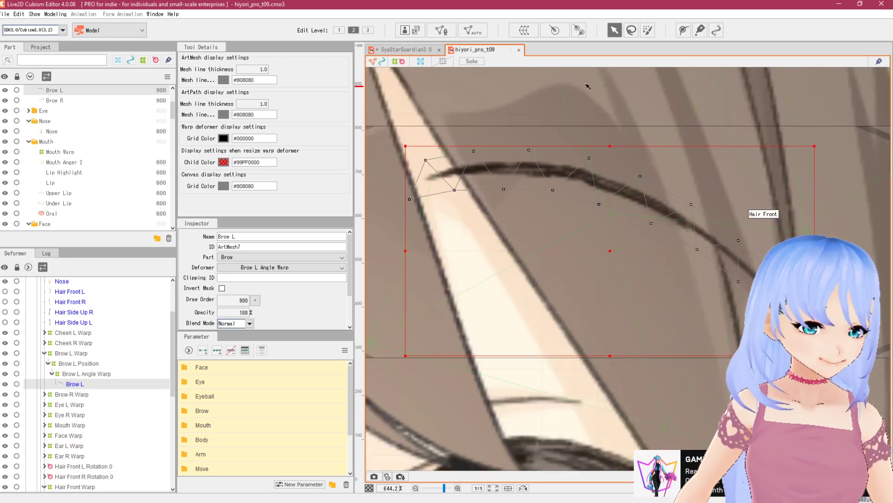
Return to SyaStarGuardian3.0, open eyebrow-L for manual mesh editing and erase all of its automatically generated vertices
{"action": "left_click", "coordinate": [421, 49]}
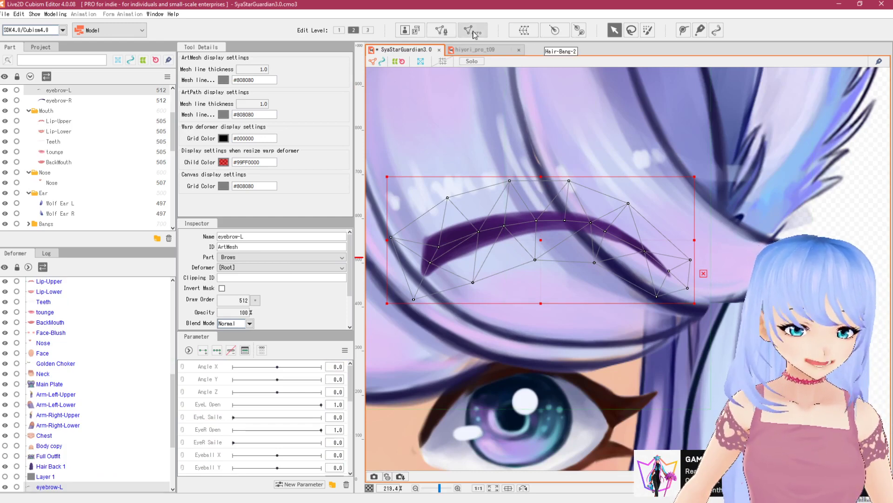
{"action": "left_click", "coordinate": [443, 30]}
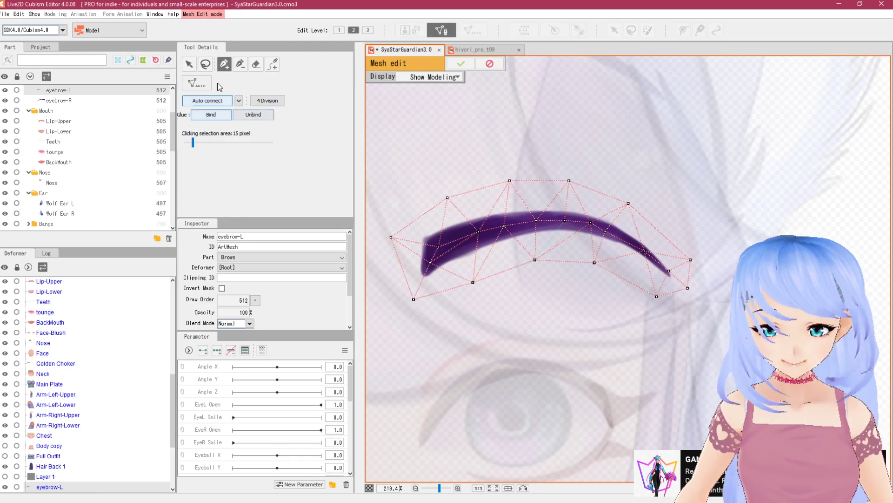
{"action": "left_click", "coordinate": [240, 64]}
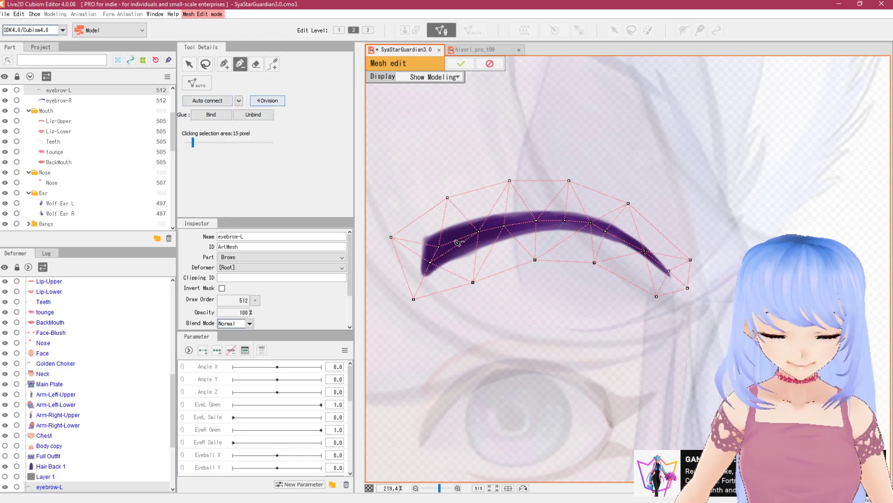
{"action": "left_click", "coordinate": [479, 232]}
{"action": "left_click", "coordinate": [432, 266]}
{"action": "left_click", "coordinate": [537, 222]}
{"action": "left_click", "coordinate": [592, 224]}
{"action": "left_click", "coordinate": [606, 230]}
{"action": "left_click", "coordinate": [690, 259]}
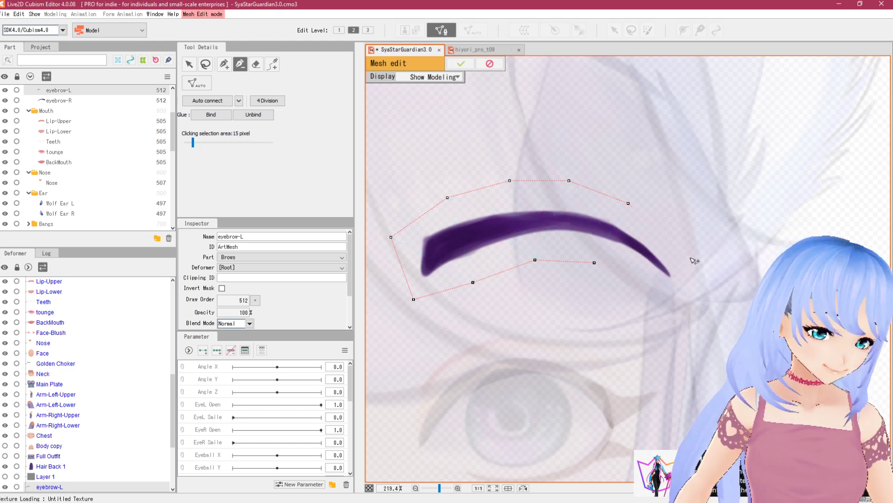
{"action": "left_click", "coordinate": [629, 203]}
{"action": "left_click", "coordinate": [569, 181]}
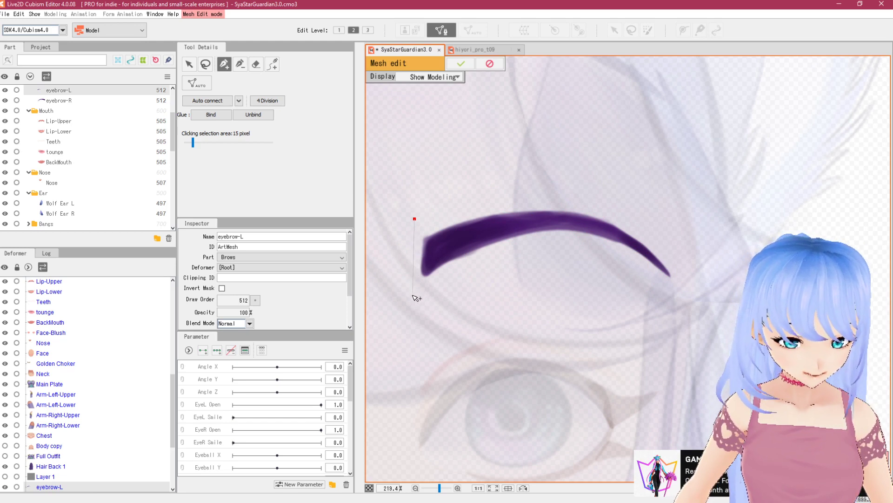
Outline eyebrow-L with a closed loop of vertices set closely around the brow
{"action": "left_click", "coordinate": [491, 254]}
{"action": "left_click", "coordinate": [535, 240]}
{"action": "left_click", "coordinate": [578, 242]}
{"action": "left_click", "coordinate": [619, 258]}
{"action": "left_click", "coordinate": [680, 292]}
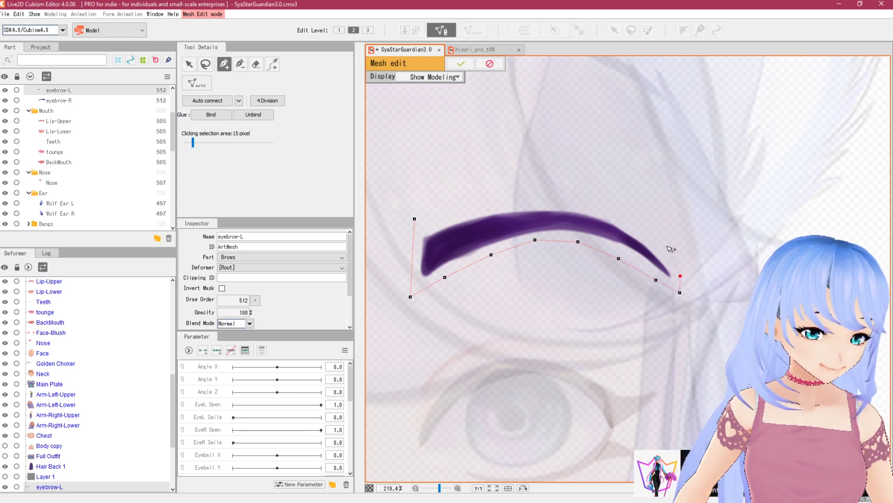
{"action": "left_click", "coordinate": [560, 194]}
{"action": "left_click", "coordinate": [414, 219]}
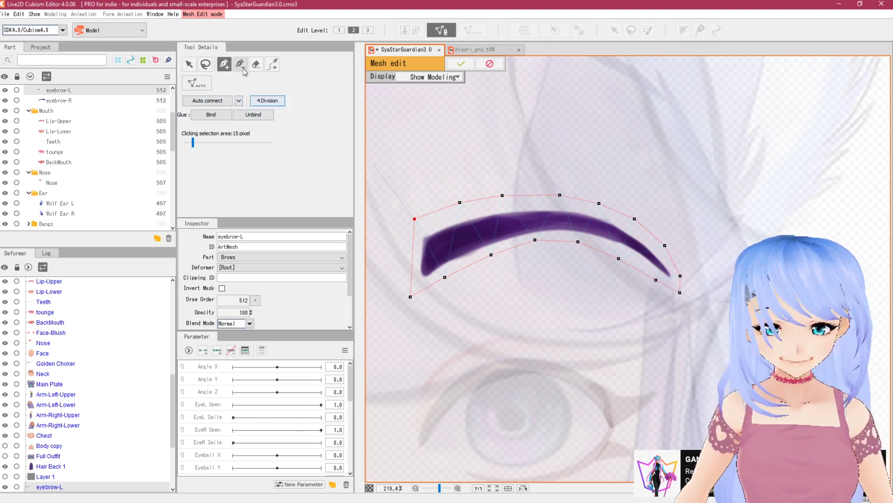
Stroke a row of connected vertices through the middle of eyebrow-L and apply the mesh edit
{"action": "left_click", "coordinate": [274, 67]}
{"action": "mouse_move", "coordinate": [416, 246]}
{"action": "left_mouse_down"}
{"action": "mouse_move", "coordinate": [548, 224]}
{"action": "mouse_move", "coordinate": [610, 232]}
{"action": "mouse_move", "coordinate": [660, 258]}
{"action": "left_mouse_up"}
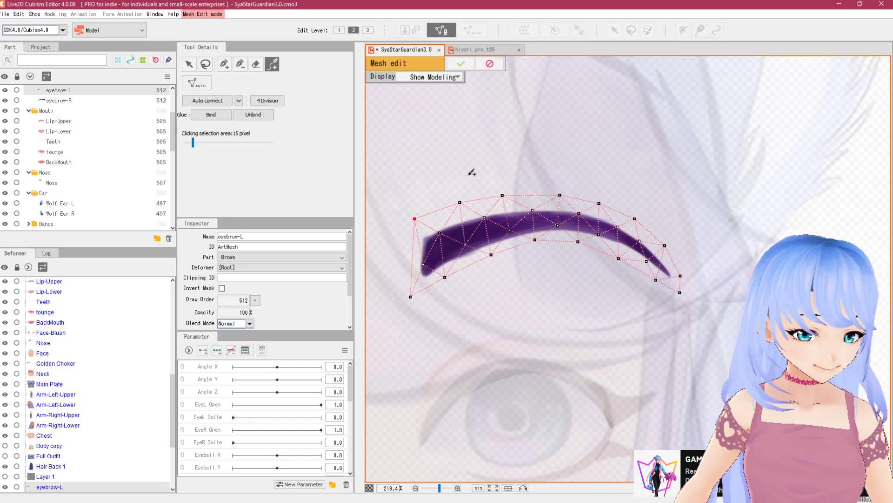
{"action": "left_click", "coordinate": [225, 65]}
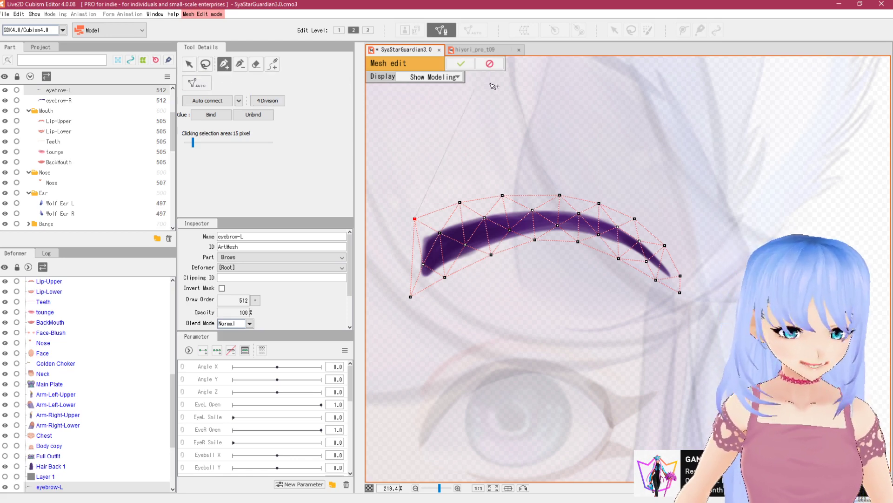
{"action": "left_click", "coordinate": [460, 63]}
{"action": "scroll", "coordinate": [582, 255], "scroll_direction": "down", "scroll_amount": 3}
{"action": "scroll", "coordinate": [582, 255], "scroll_direction": "up", "scroll_amount": 5}
{"action": "scroll", "coordinate": [491, 237], "scroll_direction": "down", "scroll_amount": 5}
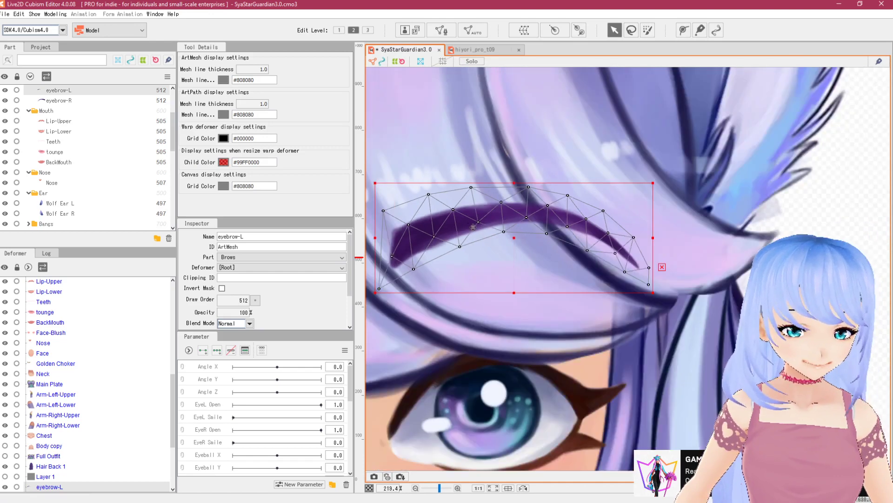
Undo the mesh changes on eyebrow-L back to its original rectangular mesh, then select eyebrow-R
{"action": "scroll", "coordinate": [491, 237], "scroll_direction": "up", "scroll_amount": 4}
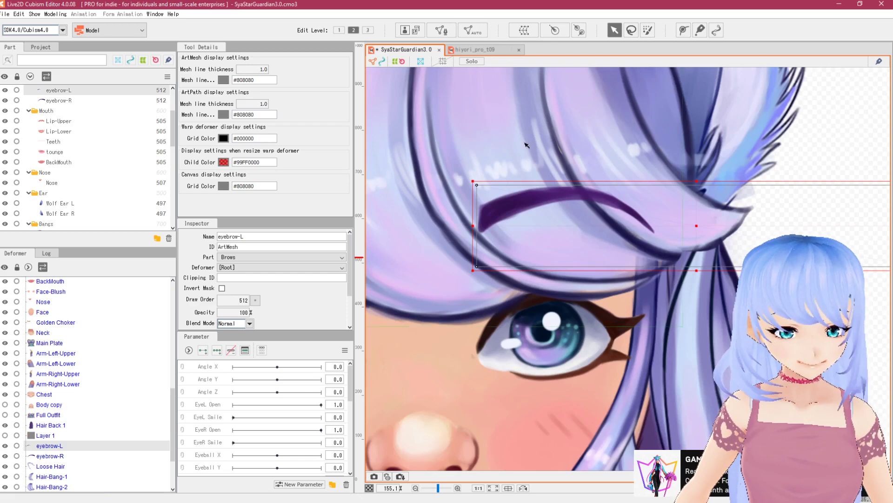
{"action": "scroll", "coordinate": [527, 145], "scroll_direction": "down", "scroll_amount": 4}
{"action": "scroll", "coordinate": [535, 161], "scroll_direction": "up", "scroll_amount": 2}
{"action": "left_click_drag", "start_coordinate": [535, 161], "coordinate": [572, 179]}
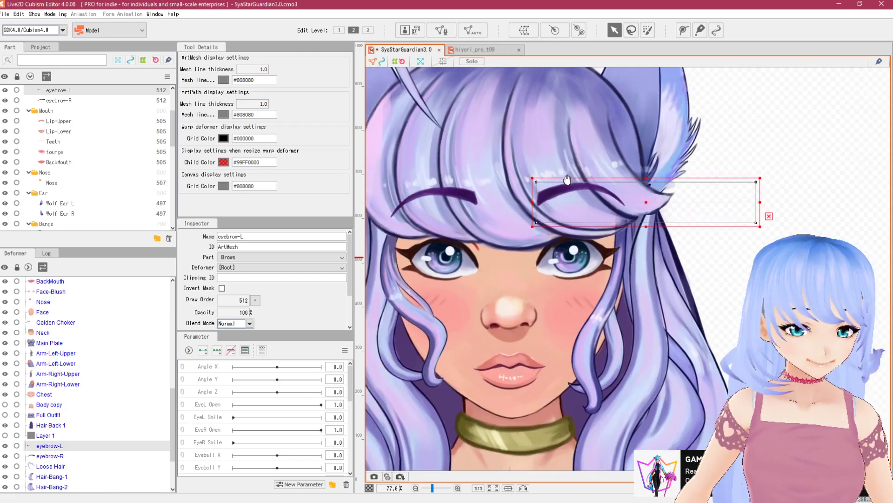
{"action": "left_click", "coordinate": [467, 192]}
{"action": "scroll", "coordinate": [571, 199], "scroll_direction": "down", "scroll_amount": 2}
{"action": "scroll", "coordinate": [534, 196], "scroll_direction": "up", "scroll_amount": 4}
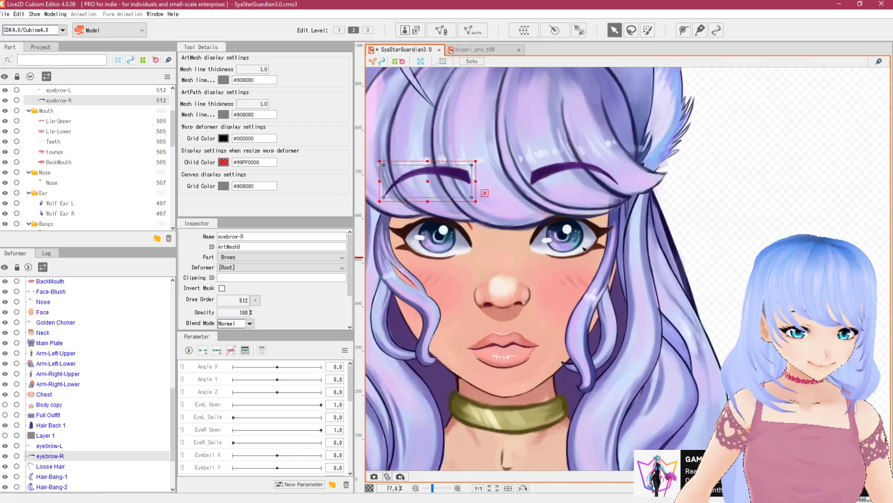
{"action": "scroll", "coordinate": [534, 196], "scroll_direction": "down", "scroll_amount": 5}
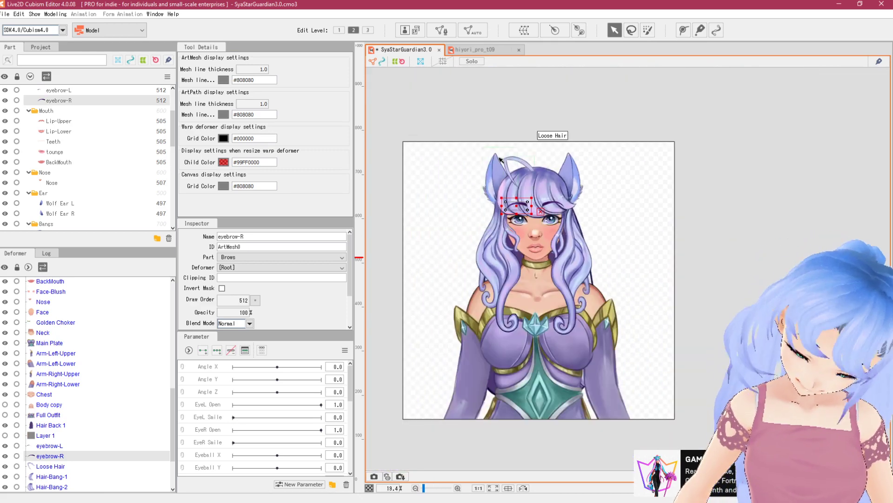
Select every mesh of the character, generate automatic meshes with the Standard preset, and clear the selection
{"action": "key", "text": "ctrl+a"}
{"action": "left_click_drag", "start_coordinate": [403, 118], "coordinate": [673, 432]}
{"action": "left_click", "coordinate": [761, 248]}
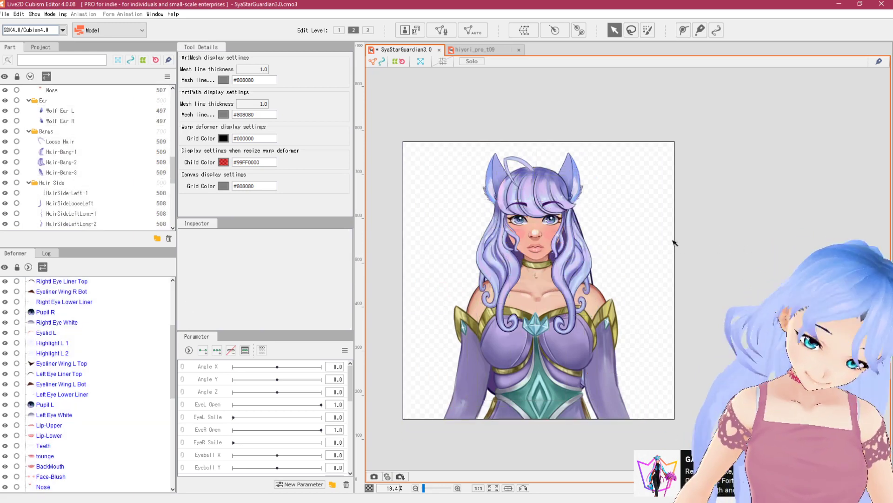
{"action": "key", "text": "ctrl+a"}
{"action": "scroll", "coordinate": [512, 214], "scroll_direction": "up", "scroll_amount": 3}
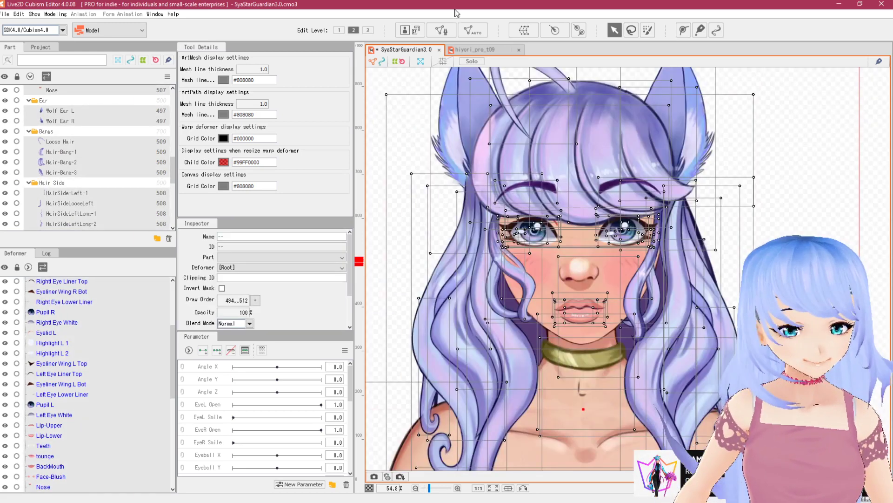
{"action": "left_click", "coordinate": [473, 30]}
{"action": "left_click", "coordinate": [506, 212]}
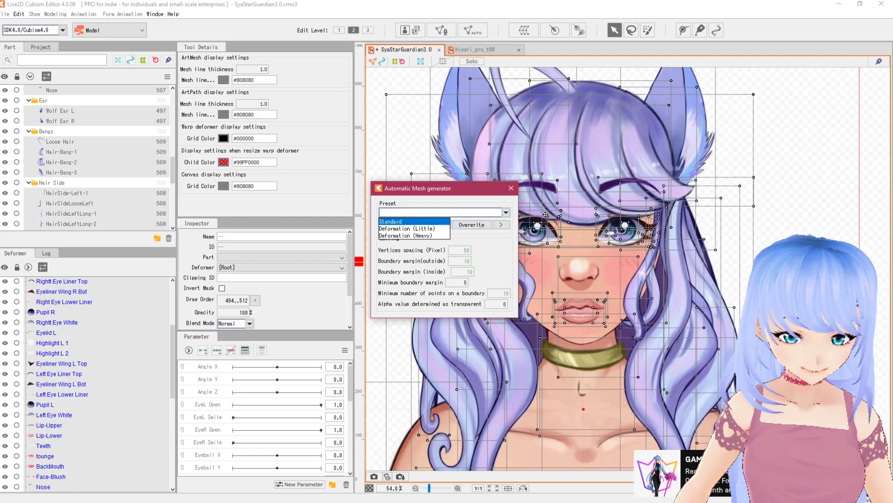
{"action": "left_click", "coordinate": [512, 188]}
{"action": "scroll", "coordinate": [781, 209], "scroll_direction": "up", "scroll_amount": 2}
{"action": "left_click", "coordinate": [782, 209]}
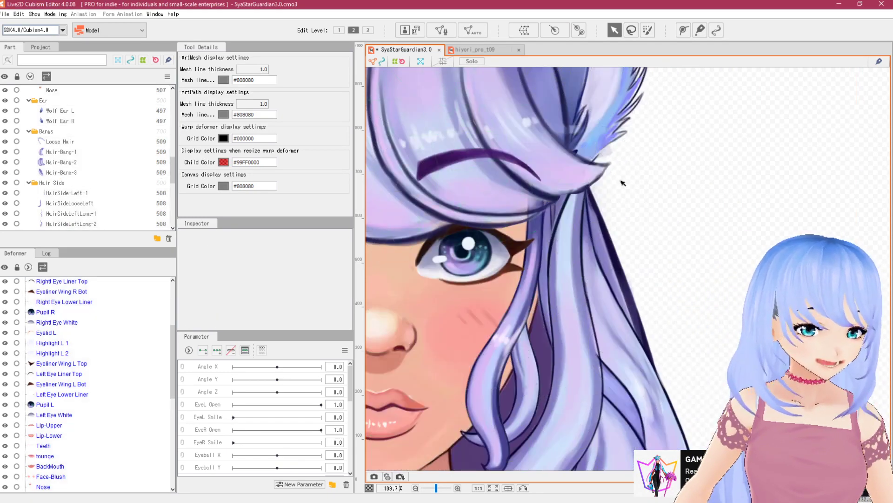
Inspect the generated meshes on eyebrow-L and eyebrow-R up close and within the whole character
{"action": "left_click", "coordinate": [478, 158]}
{"action": "key", "text": "alt"}
{"action": "key", "text": "space"}
{"action": "left_click_drag", "start_coordinate": [458, 195], "coordinate": [687, 225]}
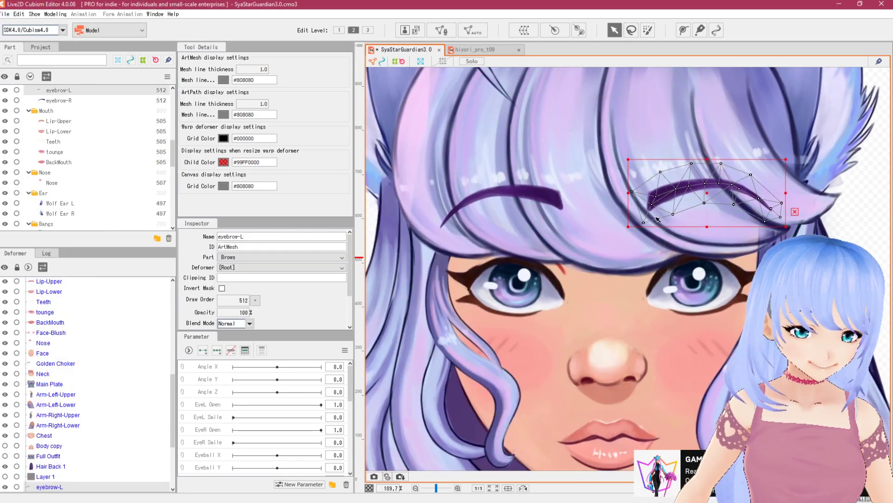
{"action": "left_click", "coordinate": [535, 191]}
{"action": "scroll", "coordinate": [630, 210], "scroll_direction": "down", "scroll_amount": 3}
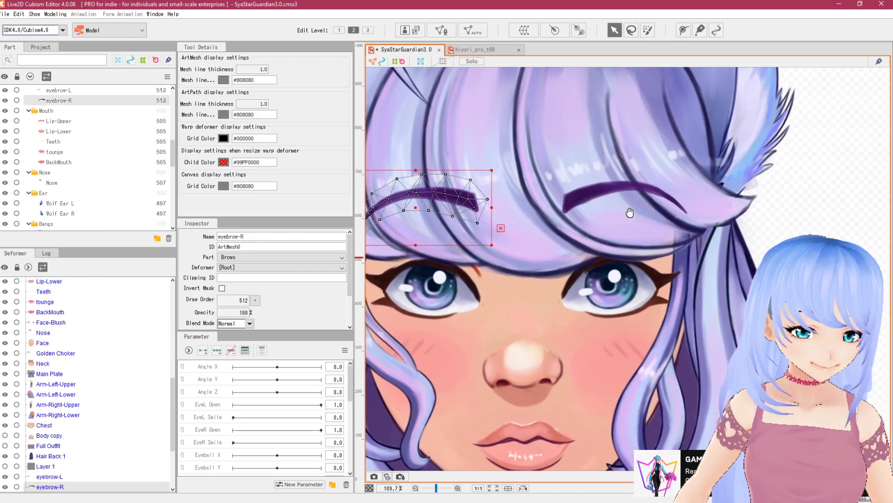
{"action": "scroll", "coordinate": [589, 134], "scroll_direction": "down", "scroll_amount": 3}
{"action": "scroll", "coordinate": [661, 224], "scroll_direction": "up", "scroll_amount": 6}
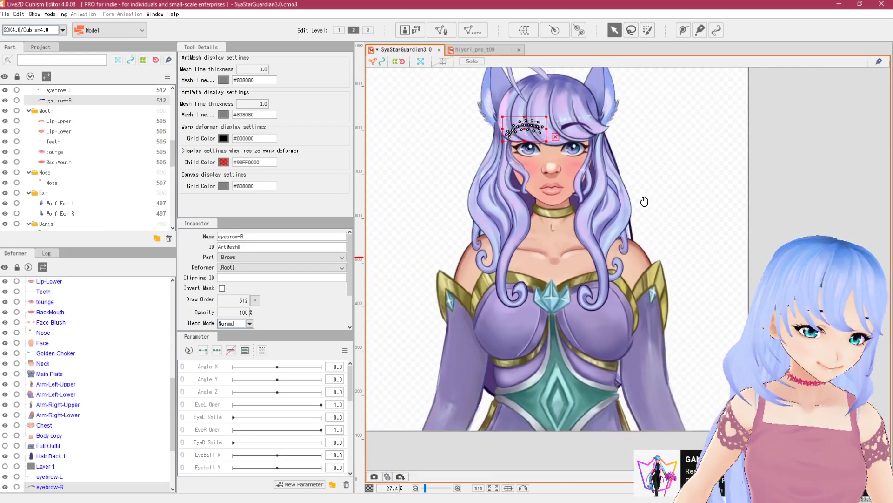
{"action": "left_click", "coordinate": [556, 187]}
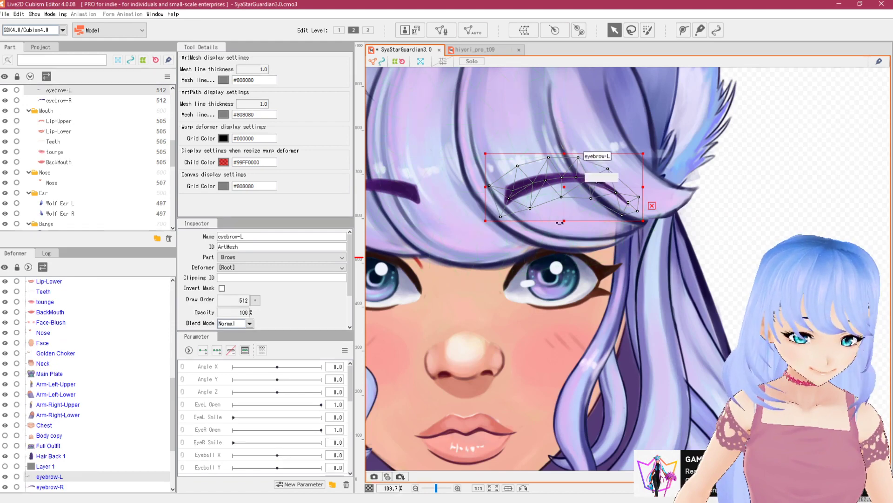
{"action": "scroll", "coordinate": [570, 214], "scroll_direction": "down", "scroll_amount": 2}
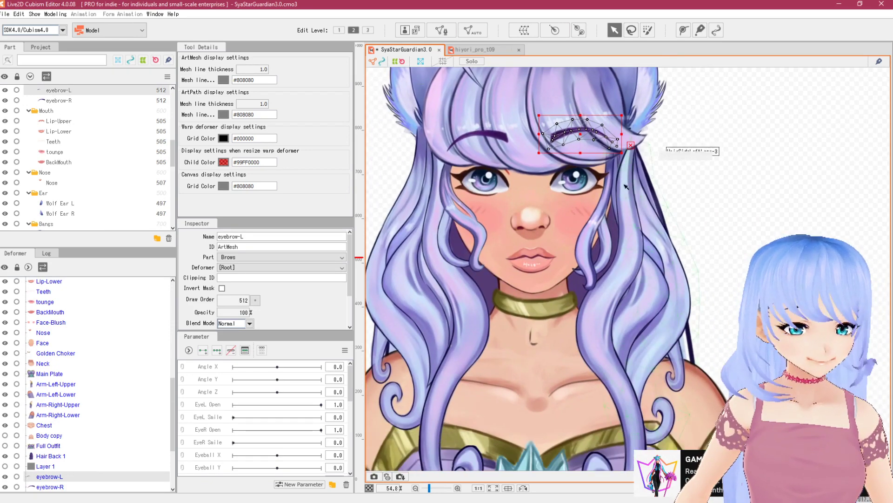
{"action": "scroll", "coordinate": [607, 191], "scroll_direction": "down", "scroll_amount": 1}
{"action": "scroll", "coordinate": [602, 225], "scroll_direction": "up", "scroll_amount": 1}
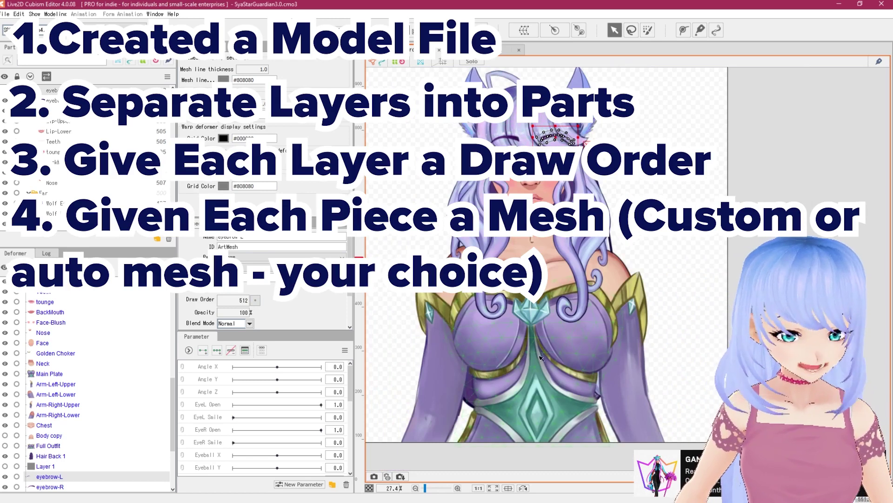
{"action": "scroll", "coordinate": [563, 263], "scroll_direction": "up", "scroll_amount": 2}
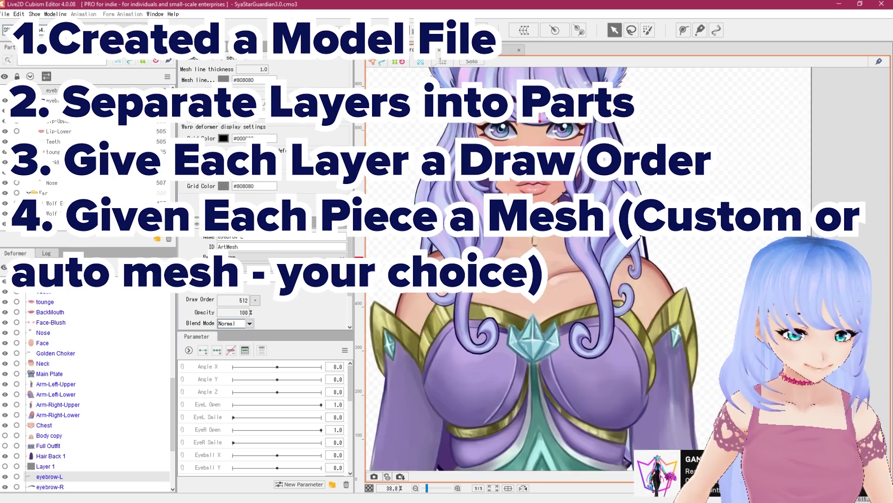
{"action": "scroll", "coordinate": [539, 200], "scroll_direction": "up", "scroll_amount": 1}
{"action": "left_click_drag", "start_coordinate": [594, 178], "coordinate": [590, 238]}
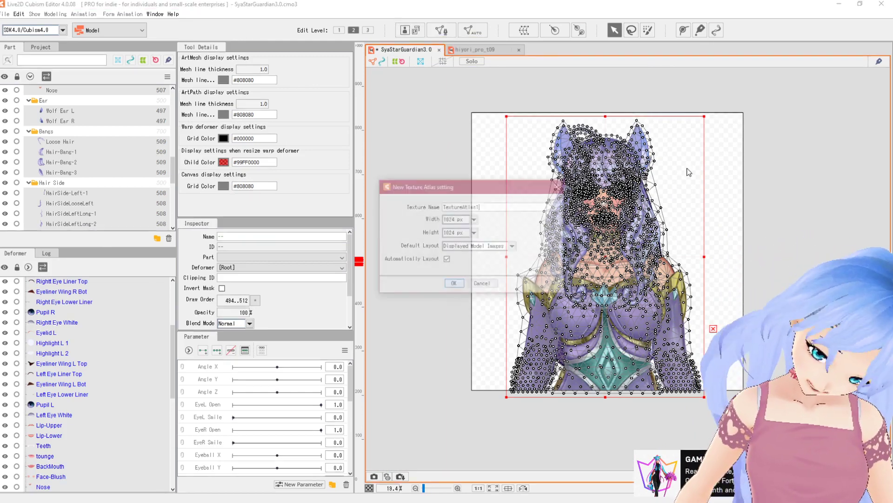
Create a 2048 × 2048 px texture atlas named TextureAtlas1 with automatic layout of the displayed model images
{"action": "left_click", "coordinate": [474, 219]}
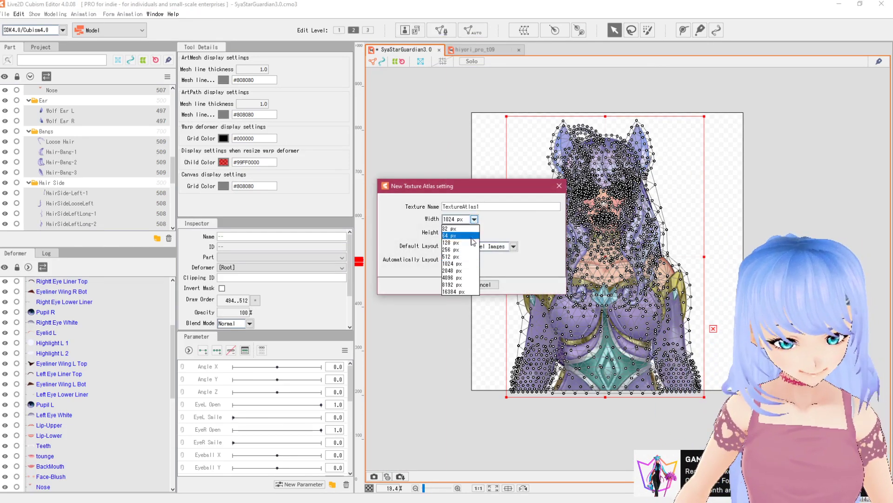
{"action": "left_click", "coordinate": [452, 270]}
{"action": "left_click", "coordinate": [474, 232]}
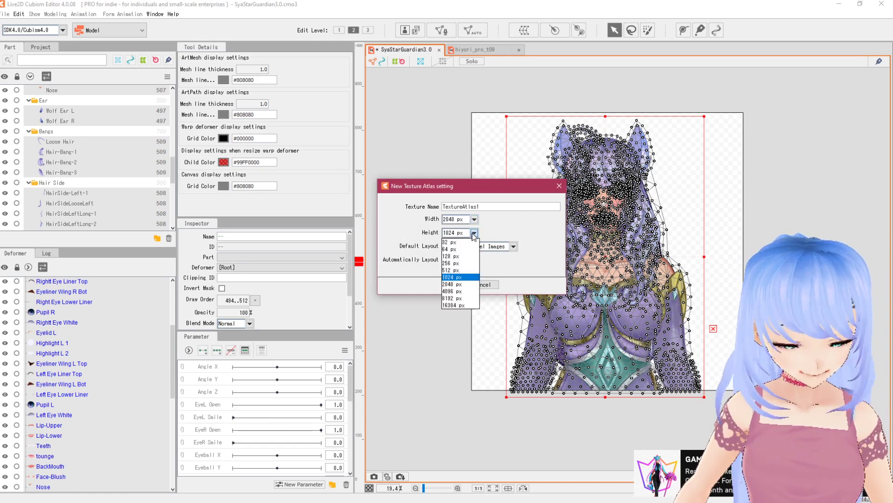
{"action": "left_click", "coordinate": [465, 283]}
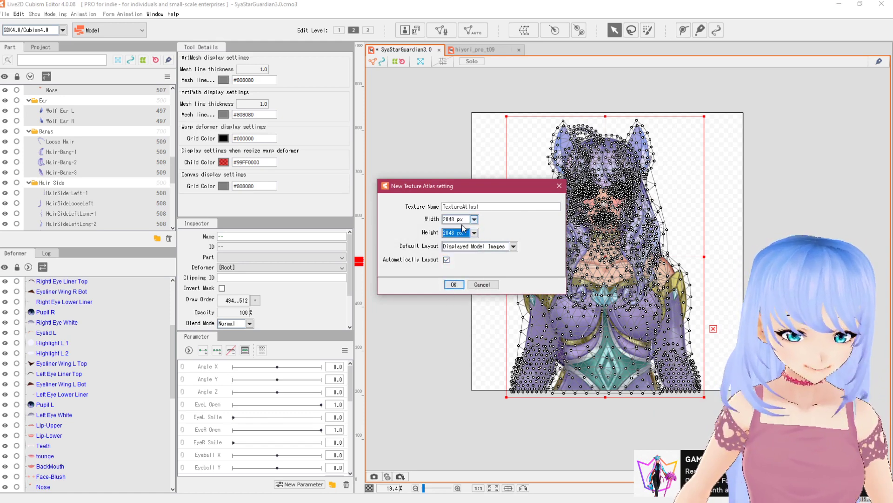
{"action": "left_click", "coordinate": [454, 285]}
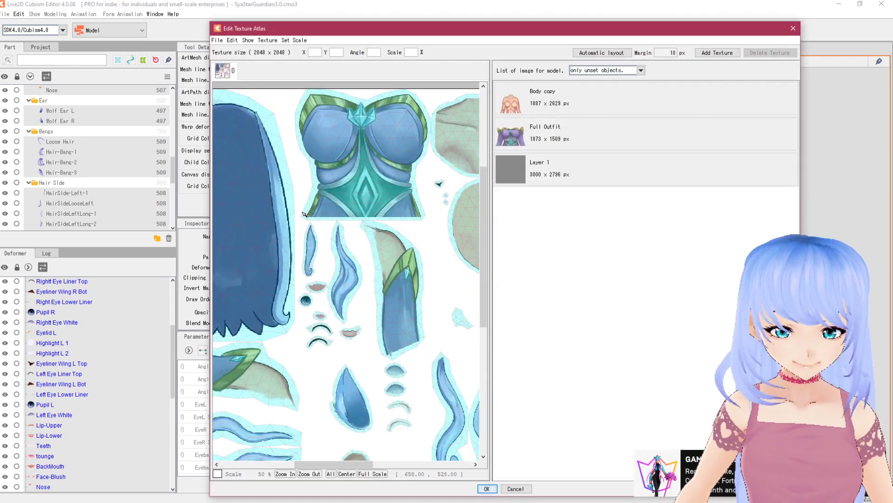
Try scaling all the pieces on the atlas to 100%, and cancel the texture atlas edit
{"action": "left_click_drag", "start_coordinate": [233, 133], "coordinate": [469, 386]}
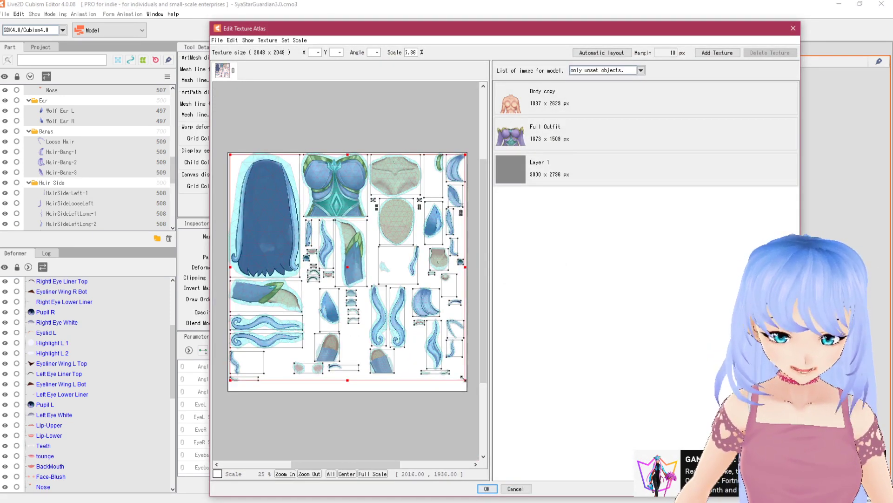
{"action": "left_click_drag", "start_coordinate": [416, 53], "coordinate": [390, 53]}
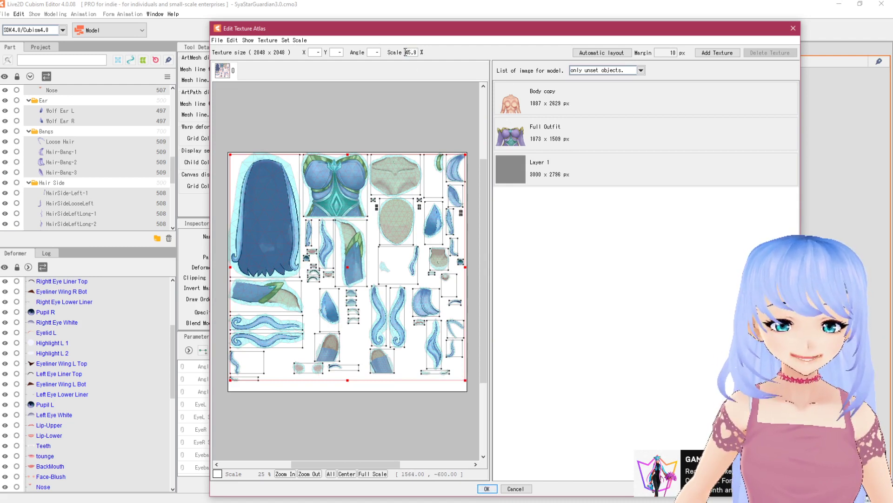
{"action": "type", "text": "10"}
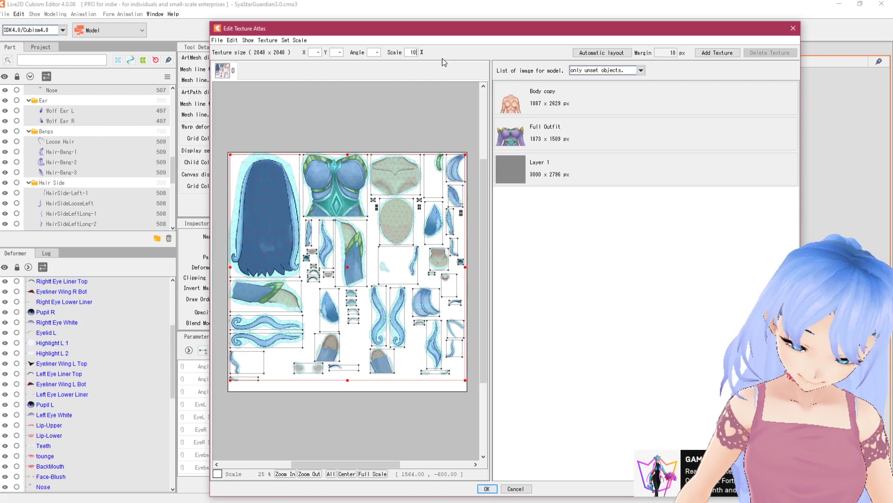
{"action": "type", "text": "0"}
{"action": "key", "text": "Return"}
{"action": "left_click", "coordinate": [794, 28]}
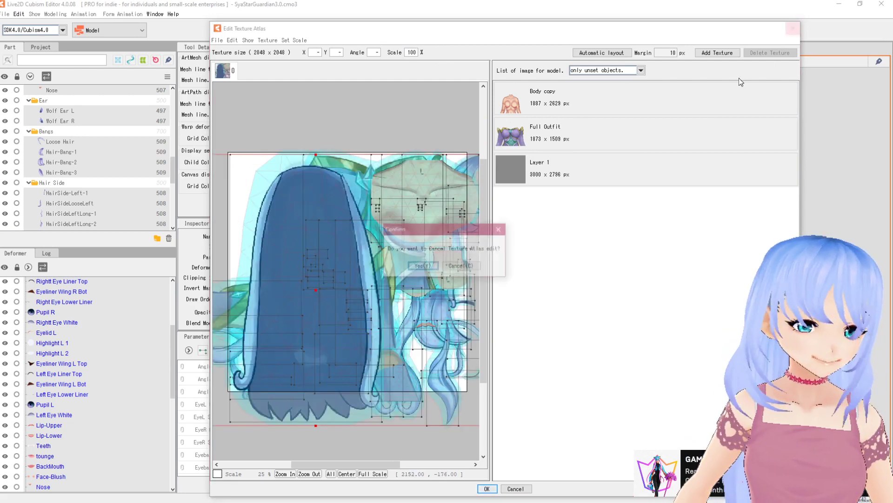
{"action": "left_click", "coordinate": [419, 266]}
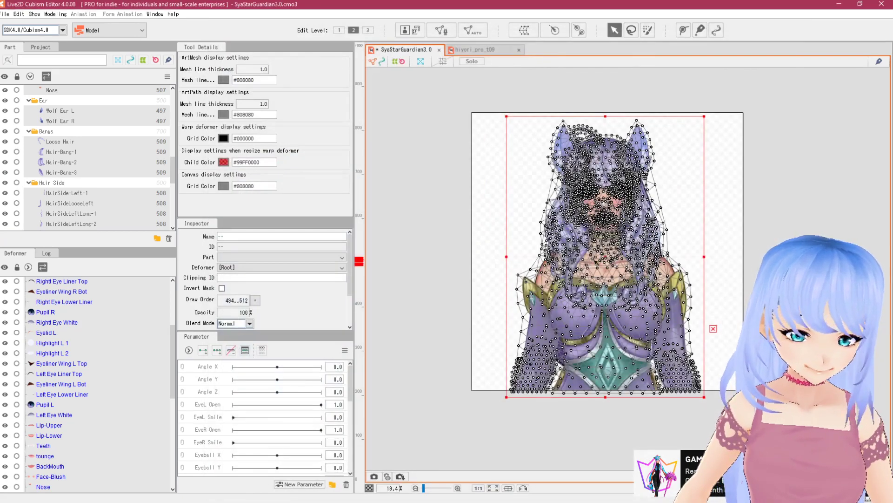
Select all the character's meshes and create an 8192 × 8192 px texture atlas with automatic layout
{"action": "left_click", "coordinate": [488, 152]}
{"action": "left_click_drag", "start_coordinate": [473, 97], "coordinate": [798, 435]}
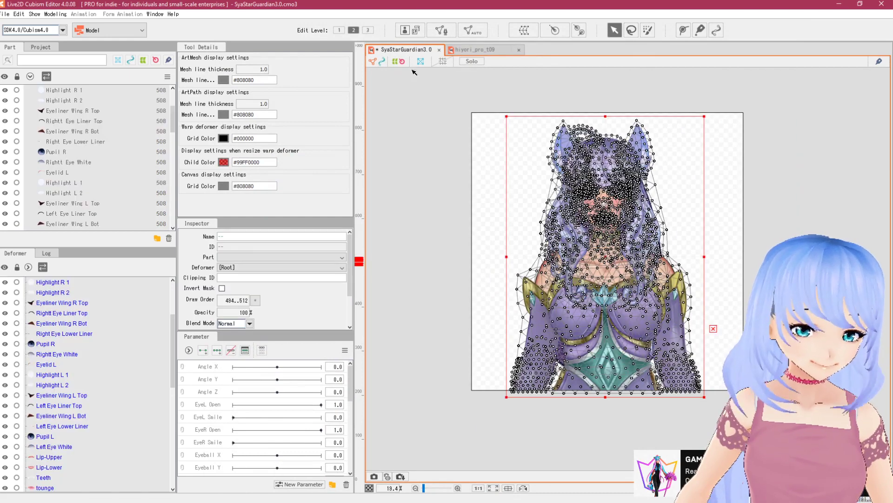
{"action": "left_click", "coordinate": [416, 32]}
{"action": "left_click", "coordinate": [454, 219]}
{"action": "left_click", "coordinate": [462, 285]}
{"action": "left_click", "coordinate": [475, 233]}
{"action": "left_click", "coordinate": [462, 298]}
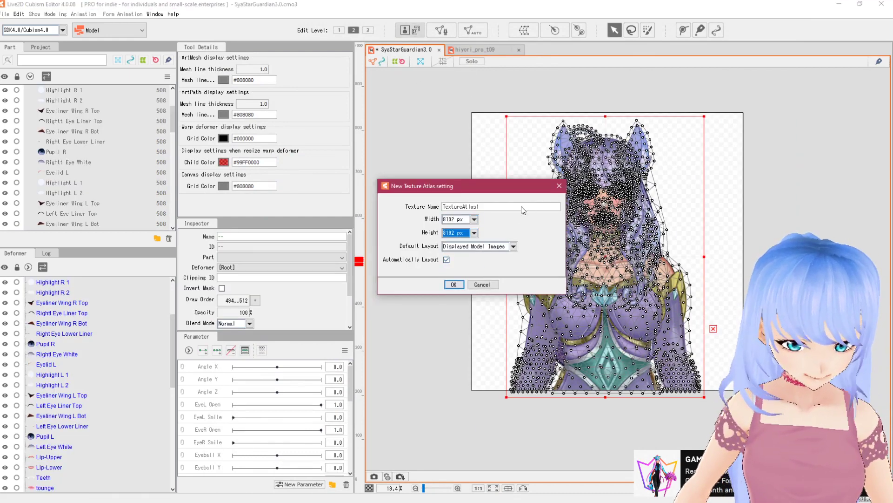
{"action": "left_click", "coordinate": [454, 284]}
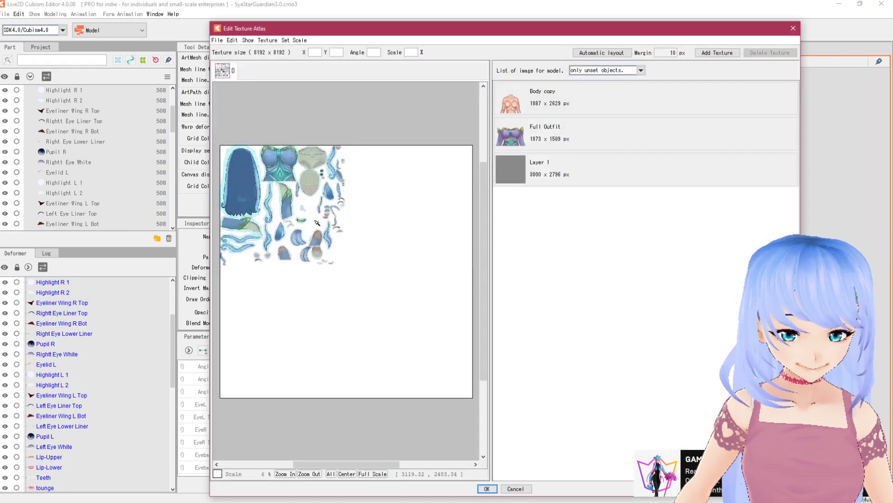
Try enlarging all the pieces to fill the 8192 px atlas, and discard this atlas edit
{"action": "left_click_drag", "start_coordinate": [215, 138], "coordinate": [375, 318]}
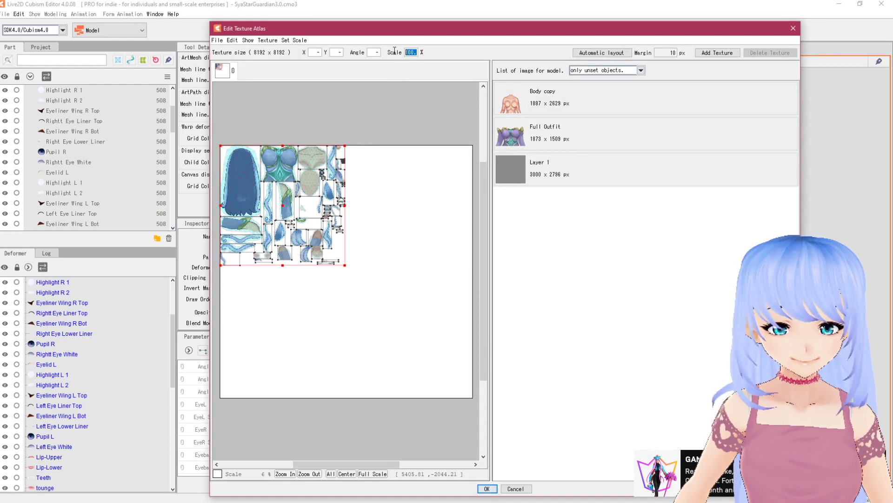
{"action": "left_click", "coordinate": [793, 29]}
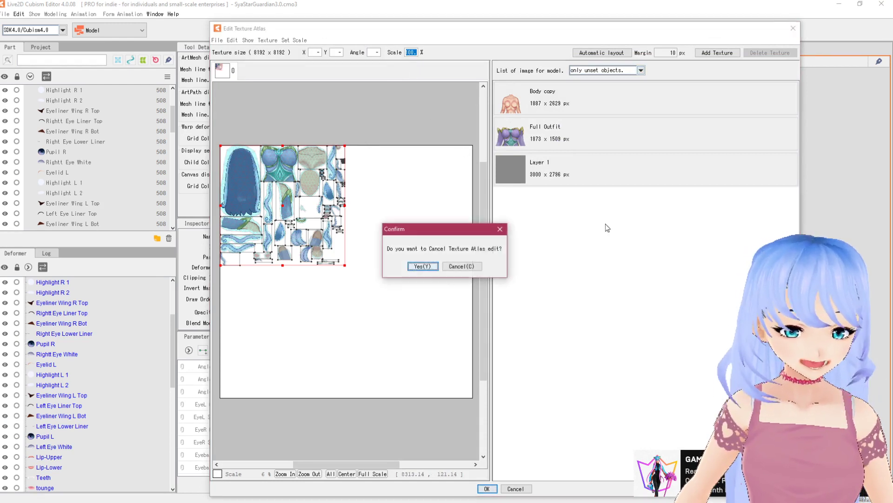
{"action": "left_click", "coordinate": [471, 267]}
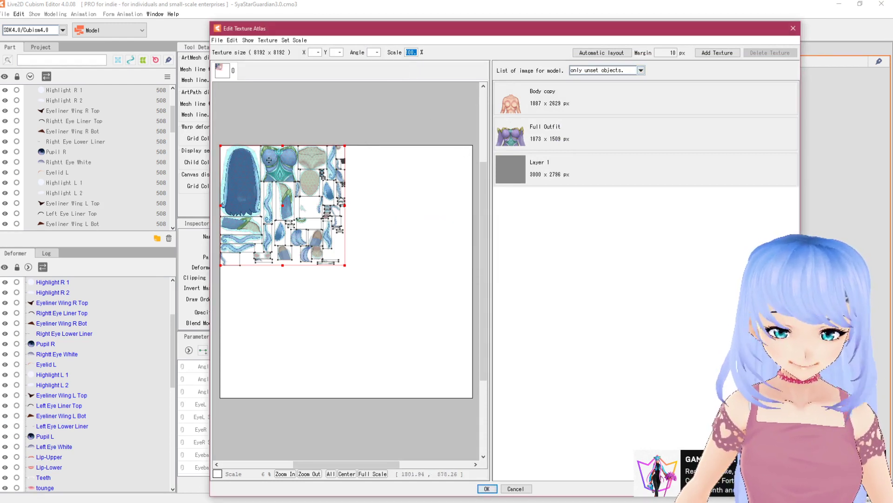
{"action": "left_click_drag", "start_coordinate": [346, 265], "coordinate": [475, 390]}
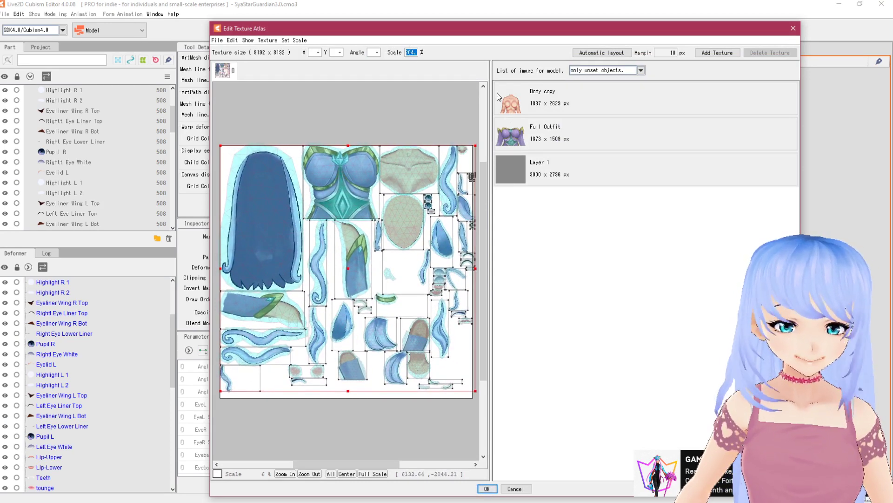
{"action": "left_click", "coordinate": [793, 29]}
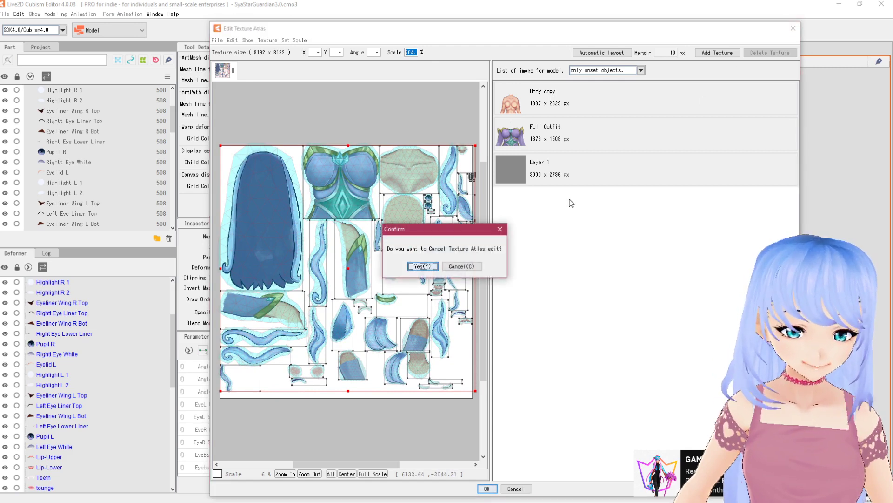
{"action": "left_click", "coordinate": [422, 266]}
Create a 4096 × 4096 px texture atlas named TextureAtlas1 with automatic layout of the displayed model images
{"action": "left_click", "coordinate": [411, 31]}
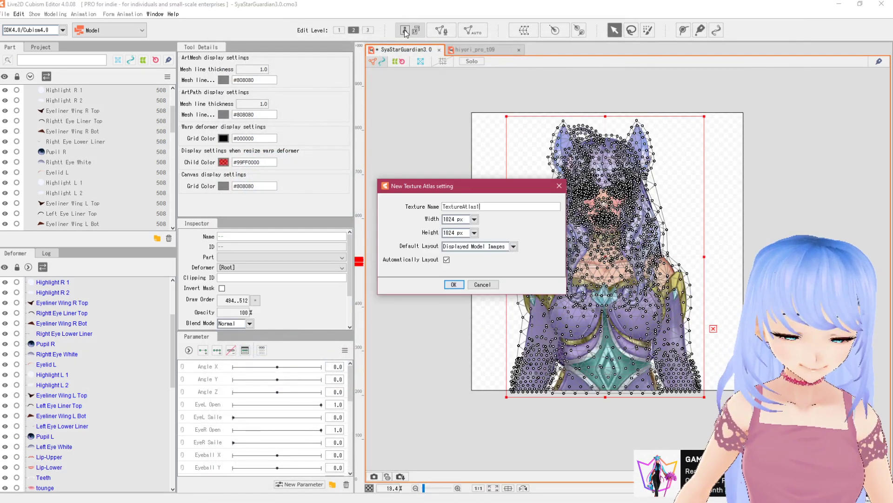
{"action": "left_click", "coordinate": [474, 219]}
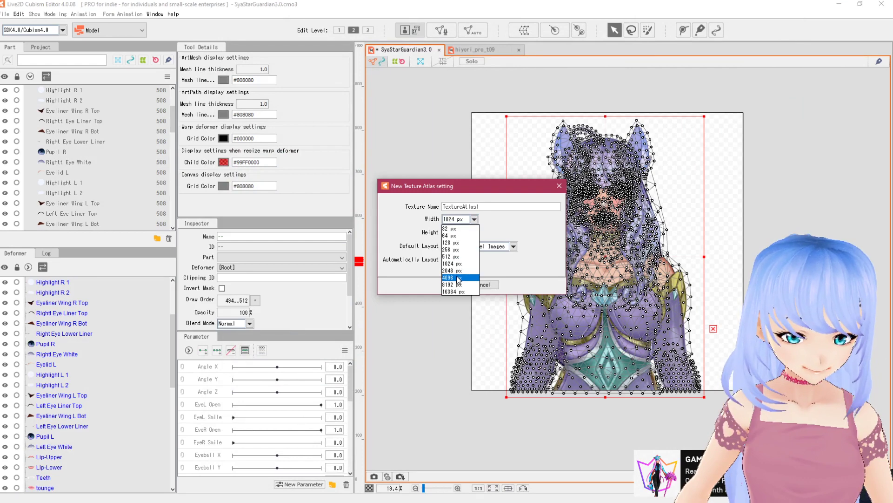
{"action": "left_click", "coordinate": [459, 278]}
{"action": "left_click", "coordinate": [474, 232]}
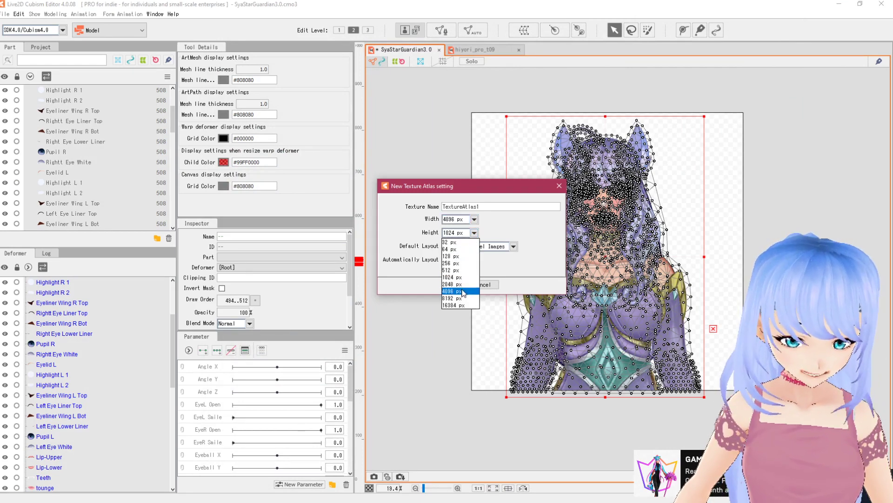
{"action": "left_click", "coordinate": [459, 291]}
{"action": "left_click", "coordinate": [449, 284]}
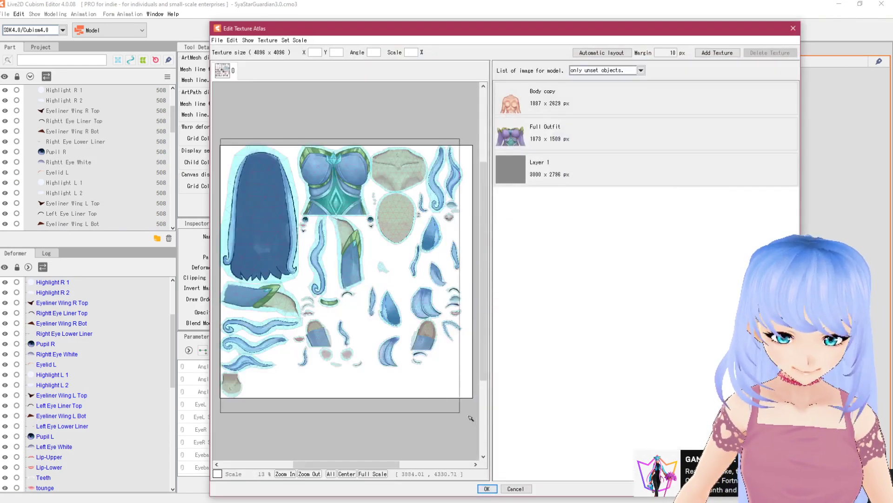
Check the scale of all the atlas pieces together, and examine the spacing between individual pieces up close
{"action": "key", "text": "ctrl+a"}
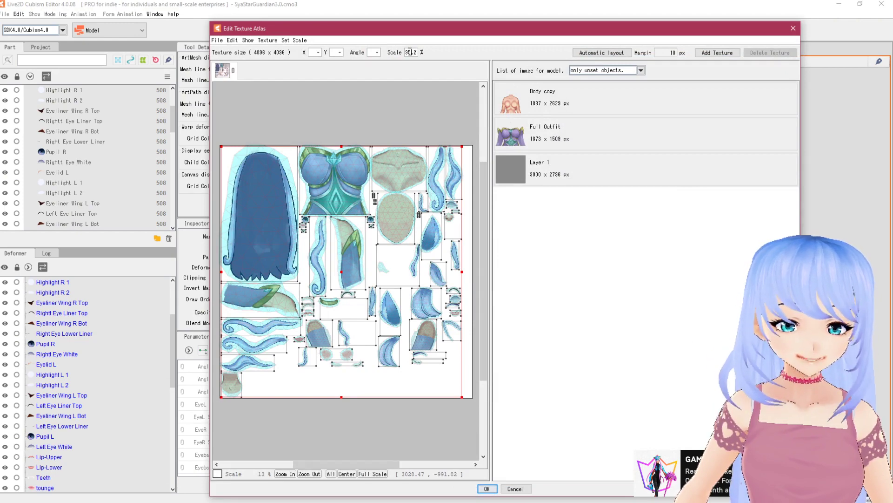
{"action": "left_click", "coordinate": [372, 107]}
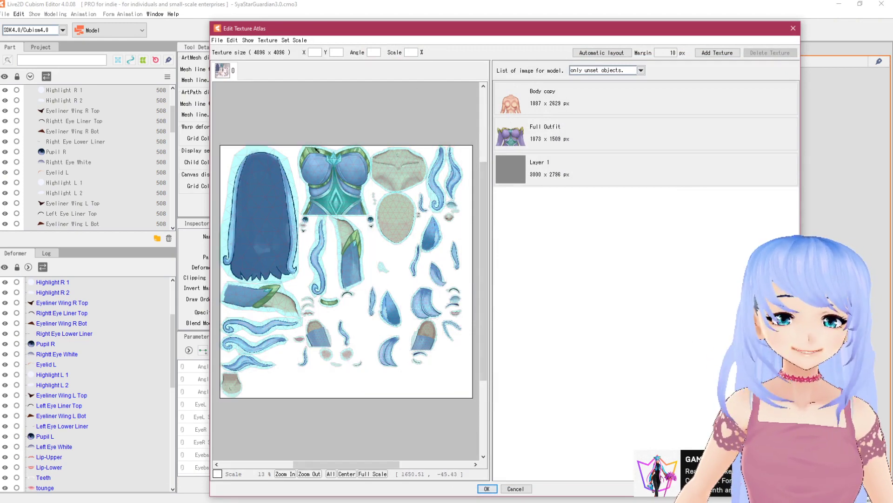
{"action": "scroll", "coordinate": [349, 244], "scroll_direction": "up", "scroll_amount": 2}
{"action": "mouse_move", "coordinate": [350, 251]}
{"action": "left_mouse_down"}
{"action": "mouse_move", "coordinate": [426, 270]}
{"action": "mouse_move", "coordinate": [351, 254]}
{"action": "left_mouse_up"}
{"action": "left_click", "coordinate": [408, 250]}
{"action": "left_click", "coordinate": [432, 261]}
{"action": "scroll", "coordinate": [323, 161], "scroll_direction": "down", "scroll_amount": 7}
{"action": "scroll", "coordinate": [301, 234], "scroll_direction": "up", "scroll_amount": 8}
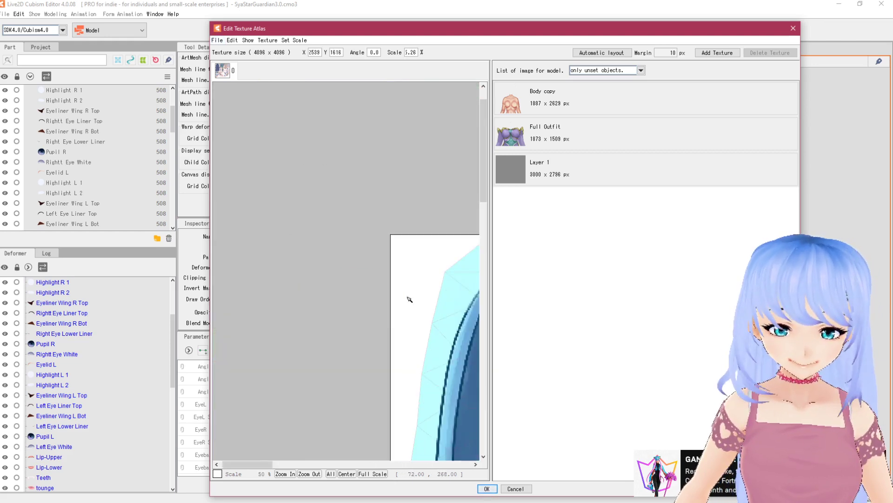
{"action": "left_click", "coordinate": [369, 202]}
{"action": "scroll", "coordinate": [369, 198], "scroll_direction": "down", "scroll_amount": 2}
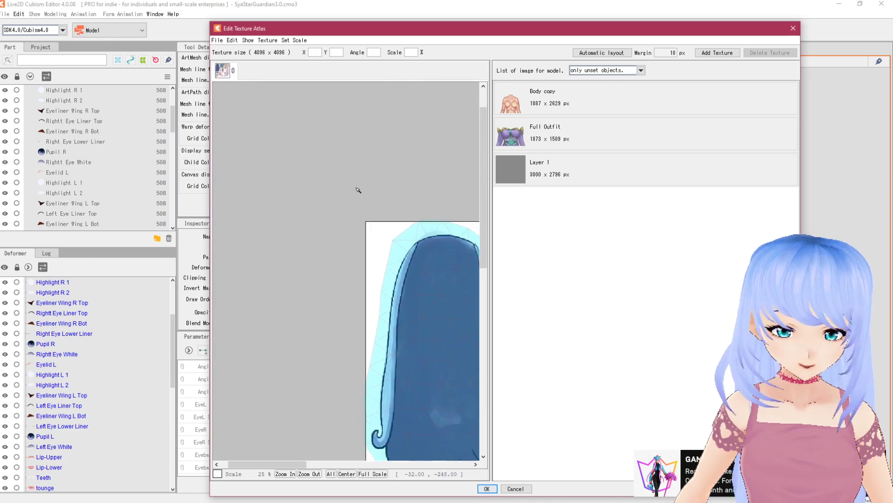
{"action": "scroll", "coordinate": [375, 207], "scroll_direction": "down", "scroll_amount": 3}
{"action": "scroll", "coordinate": [381, 228], "scroll_direction": "up", "scroll_amount": 3}
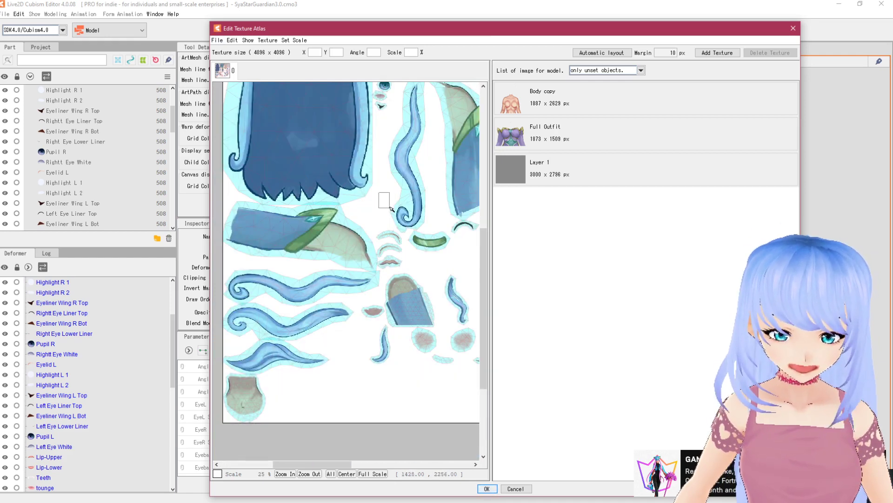
Spread out the horizontal arm, the hair strands below it and the nearby lip piece in the atlas's lower-left area
{"action": "left_click_drag", "start_coordinate": [319, 223], "coordinate": [323, 228]}
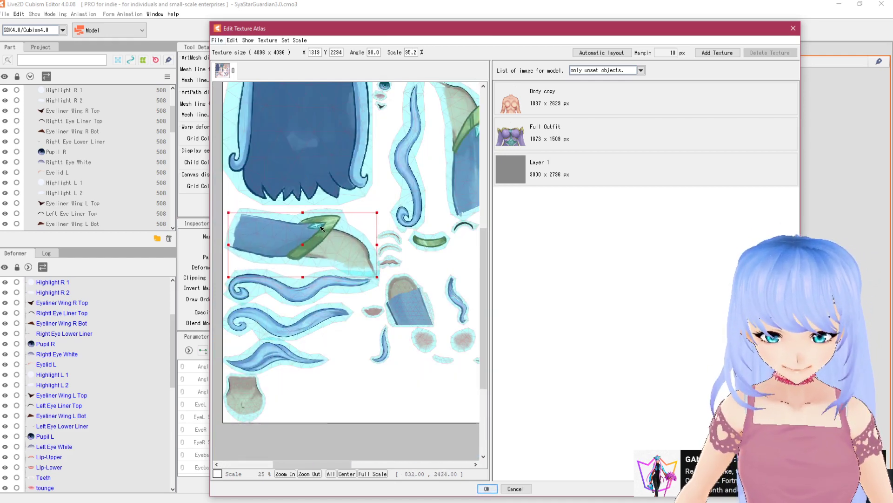
{"action": "left_click_drag", "start_coordinate": [294, 361], "coordinate": [356, 403]}
{"action": "left_click_drag", "start_coordinate": [314, 322], "coordinate": [328, 346]}
{"action": "left_click_drag", "start_coordinate": [373, 311], "coordinate": [361, 314]}
{"action": "left_click_drag", "start_coordinate": [365, 285], "coordinate": [369, 297]}
{"action": "left_click", "coordinate": [410, 354]}
Space the long hair strands apart in the upper-right area of the atlas
{"action": "scroll", "coordinate": [353, 223], "scroll_direction": "up", "scroll_amount": 2}
{"action": "left_click_drag", "start_coordinate": [375, 240], "coordinate": [395, 207]}
{"action": "scroll", "coordinate": [374, 238], "scroll_direction": "down", "scroll_amount": 2}
{"action": "key", "text": "alt"}
{"action": "left_click", "coordinate": [432, 221]}
{"action": "left_click", "coordinate": [296, 217]}
{"action": "left_click_drag", "start_coordinate": [278, 183], "coordinate": [263, 328]}
{"action": "left_click", "coordinate": [328, 192]}
{"action": "left_click_drag", "start_coordinate": [465, 186], "coordinate": [219, 183]}
{"action": "left_click", "coordinate": [415, 154]}
{"action": "left_click_drag", "start_coordinate": [414, 151], "coordinate": [343, 187]}
{"action": "left_click_drag", "start_coordinate": [342, 191], "coordinate": [347, 193]}
Separate the small eye and mouth pieces beneath the long hair strands and the two tiny eyeliner pieces beside the face
{"action": "scroll", "coordinate": [395, 189], "scroll_direction": "up", "scroll_amount": 2}
{"action": "left_click_drag", "start_coordinate": [394, 294], "coordinate": [383, 345]}
{"action": "left_click", "coordinate": [421, 314]}
{"action": "left_click", "coordinate": [377, 296]}
{"action": "left_click_drag", "start_coordinate": [377, 296], "coordinate": [350, 326]}
{"action": "left_click", "coordinate": [358, 301]}
{"action": "scroll", "coordinate": [390, 321], "scroll_direction": "down", "scroll_amount": 1}
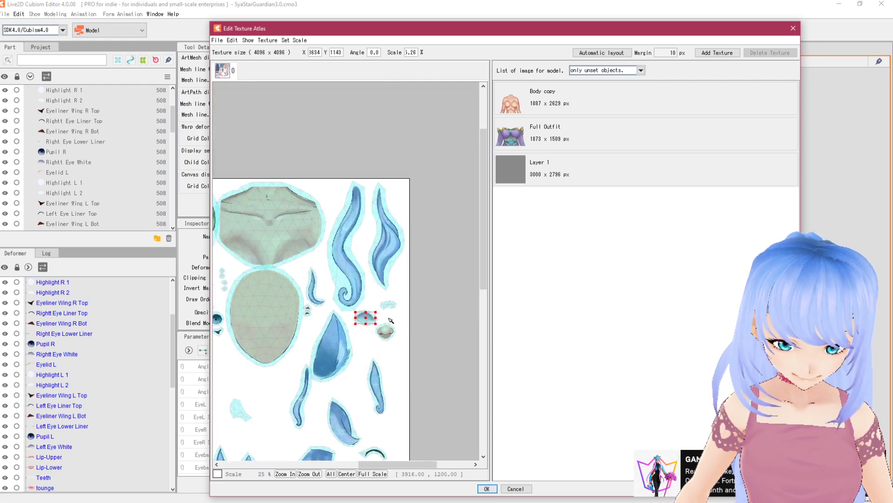
{"action": "scroll", "coordinate": [292, 295], "scroll_direction": "up", "scroll_amount": 2}
{"action": "left_click", "coordinate": [347, 337]}
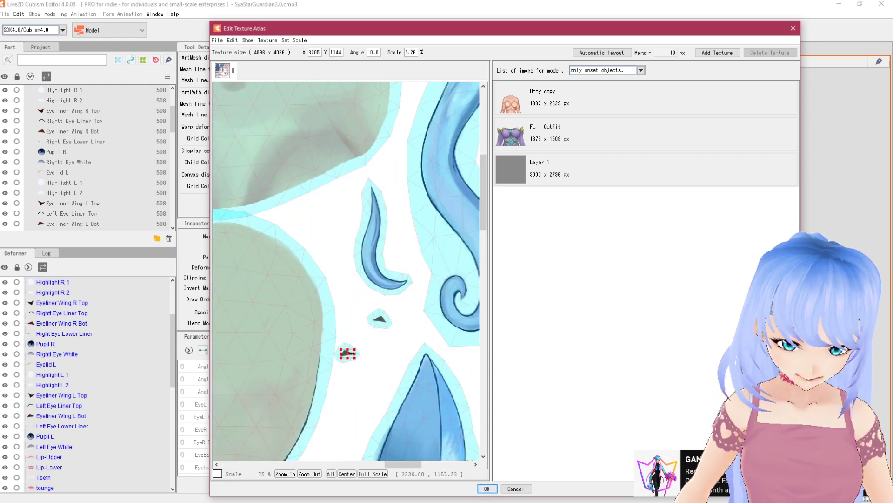
{"action": "scroll", "coordinate": [386, 347], "scroll_direction": "down", "scroll_amount": 2}
Move the face piece slightly lower on the atlas to widen the gap beneath the skin-coloured chest piece
{"action": "left_click", "coordinate": [407, 304]}
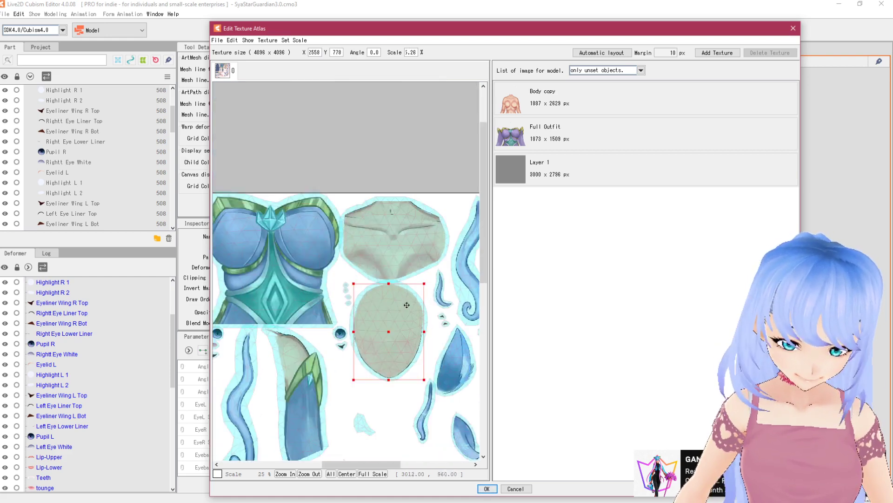
{"action": "left_click_drag", "start_coordinate": [385, 335], "coordinate": [383, 348]}
{"action": "left_click_drag", "start_coordinate": [351, 272], "coordinate": [373, 263]}
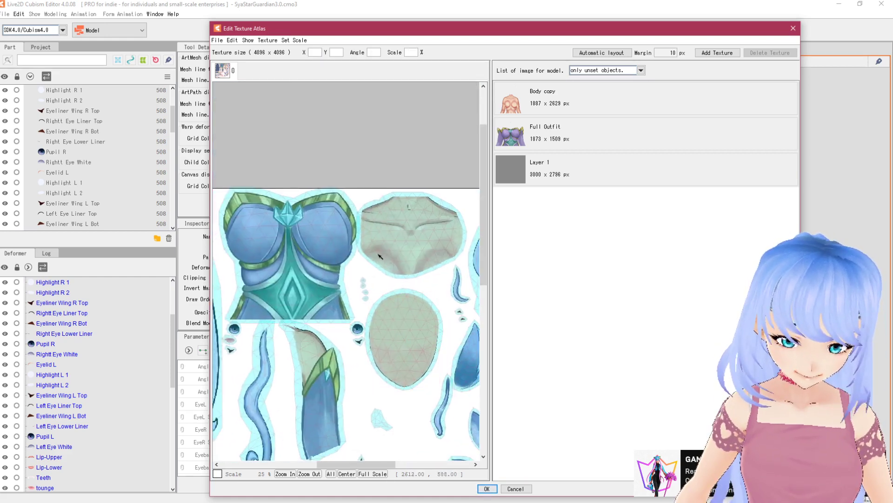
{"action": "mouse_move", "coordinate": [414, 237]}
{"action": "left_mouse_down"}
{"action": "mouse_move", "coordinate": [343, 238]}
{"action": "mouse_move", "coordinate": [416, 225]}
{"action": "left_mouse_up"}
{"action": "left_click", "coordinate": [361, 224]}
{"action": "scroll", "coordinate": [412, 174], "scroll_direction": "down", "scroll_amount": 3}
{"action": "scroll", "coordinate": [396, 286], "scroll_direction": "up", "scroll_amount": 3}
Move the pupil, eye-white and eyeliner pieces away from the torso piece's lower edge into emptier parts of the atlas
{"action": "left_click_drag", "start_coordinate": [345, 260], "coordinate": [348, 313]}
{"action": "left_click_drag", "start_coordinate": [349, 202], "coordinate": [366, 242]}
{"action": "left_click_drag", "start_coordinate": [349, 149], "coordinate": [336, 242]}
{"action": "left_click_drag", "start_coordinate": [352, 170], "coordinate": [384, 301]}
{"action": "left_click_drag", "start_coordinate": [366, 209], "coordinate": [367, 247]}
{"action": "left_click_drag", "start_coordinate": [305, 203], "coordinate": [284, 314]}
{"action": "scroll", "coordinate": [371, 163], "scroll_direction": "up", "scroll_amount": 1}
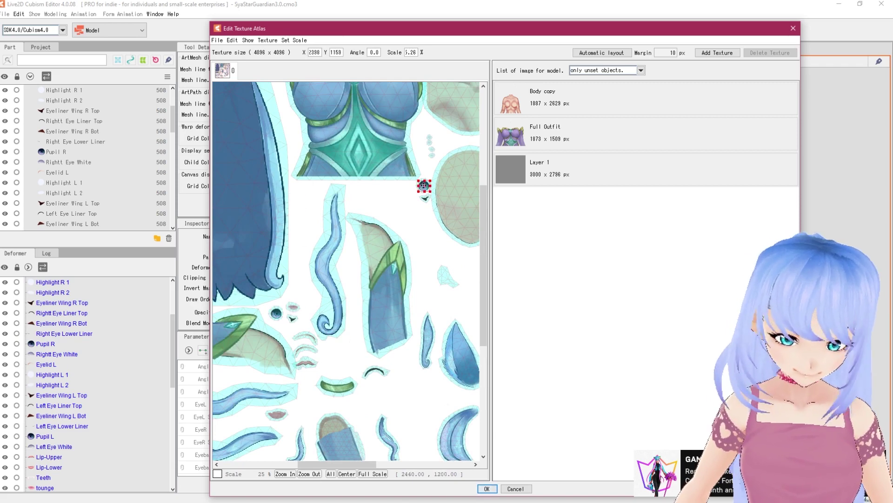
{"action": "left_click", "coordinate": [462, 180]}
{"action": "scroll", "coordinate": [462, 180], "scroll_direction": "up", "scroll_amount": 2}
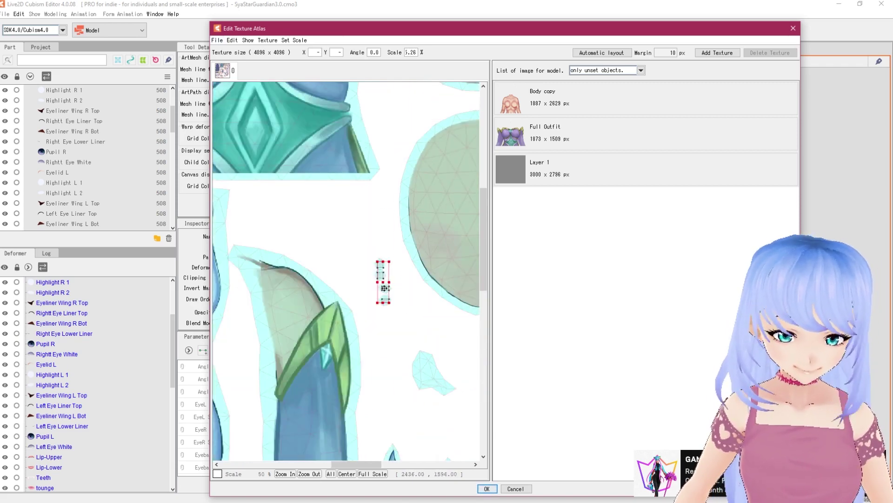
Place the column of small eye highlights beside the upright sleeve below the face piece, and shift that sleeve slightly away from the curled hair strand
{"action": "left_click_drag", "start_coordinate": [384, 245], "coordinate": [378, 413]}
{"action": "scroll", "coordinate": [376, 397], "scroll_direction": "up", "scroll_amount": 2}
{"action": "left_click_drag", "start_coordinate": [379, 373], "coordinate": [379, 356]}
{"action": "scroll", "coordinate": [396, 297], "scroll_direction": "down", "scroll_amount": 4}
{"action": "scroll", "coordinate": [399, 218], "scroll_direction": "up", "scroll_amount": 2}
{"action": "left_click_drag", "start_coordinate": [395, 223], "coordinate": [395, 226]}
{"action": "left_click_drag", "start_coordinate": [342, 347], "coordinate": [343, 349]}
{"action": "left_click", "coordinate": [390, 356]}
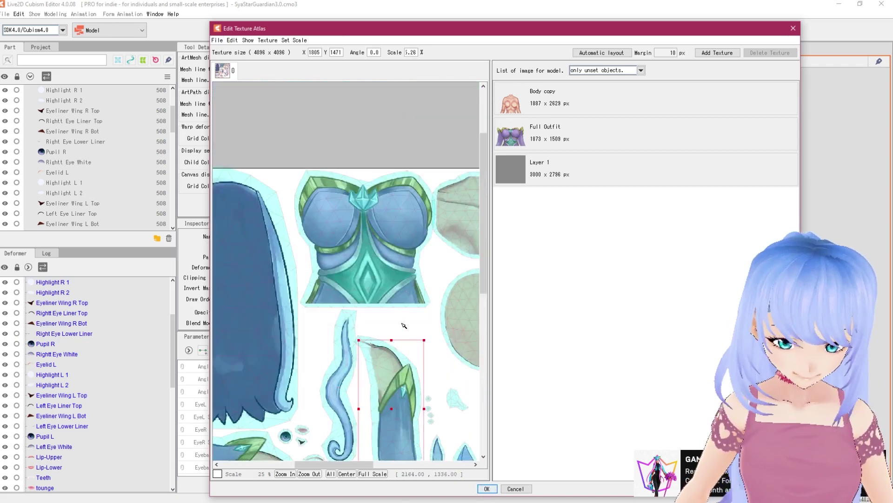
Separate the curved eyelid pieces and the upper lip piece clustered around the lower end of the curled hair strand
{"action": "left_click", "coordinate": [399, 328]}
{"action": "scroll", "coordinate": [398, 333], "scroll_direction": "down", "scroll_amount": 2}
{"action": "scroll", "coordinate": [398, 401], "scroll_direction": "up", "scroll_amount": 2}
{"action": "scroll", "coordinate": [400, 372], "scroll_direction": "down", "scroll_amount": 2}
{"action": "scroll", "coordinate": [460, 288], "scroll_direction": "up", "scroll_amount": 4}
{"action": "left_click_drag", "start_coordinate": [359, 200], "coordinate": [365, 197]}
{"action": "scroll", "coordinate": [363, 200], "scroll_direction": "down", "scroll_amount": 2}
{"action": "left_click_drag", "start_coordinate": [393, 312], "coordinate": [398, 112]}
{"action": "left_click_drag", "start_coordinate": [355, 323], "coordinate": [406, 398]}
{"action": "left_click_drag", "start_coordinate": [297, 345], "coordinate": [447, 298]}
{"action": "left_click_drag", "start_coordinate": [272, 285], "coordinate": [422, 251]}
{"action": "scroll", "coordinate": [422, 249], "scroll_direction": "up", "scroll_amount": 3}
{"action": "scroll", "coordinate": [422, 250], "scroll_direction": "right", "scroll_amount": 1}
{"action": "left_click", "coordinate": [333, 357]}
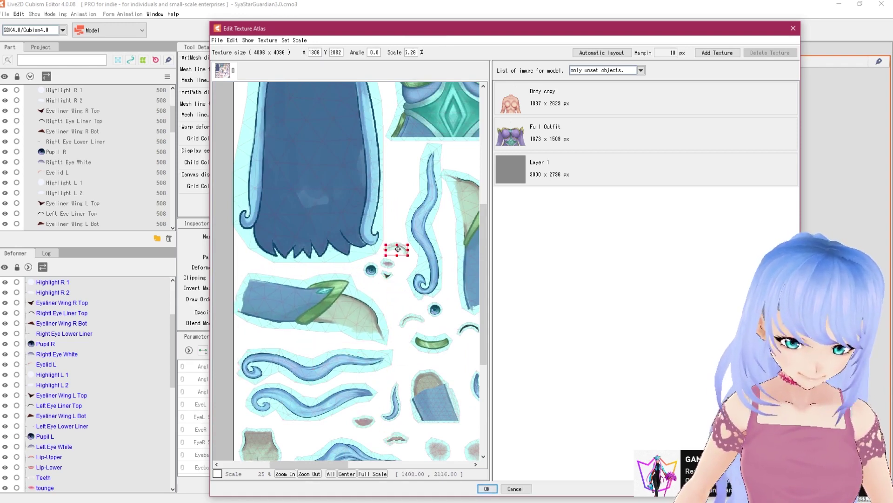
Move the curved eyelid piece out of the gap between the large back-hair piece and the curled hair strand
{"action": "scroll", "coordinate": [317, 312], "scroll_direction": "up", "scroll_amount": 3}
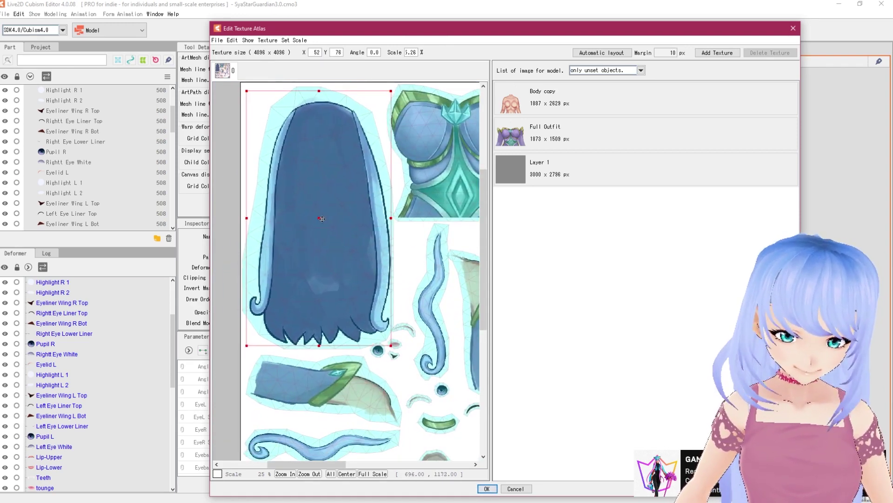
{"action": "left_click", "coordinate": [404, 330]}
{"action": "scroll", "coordinate": [418, 324], "scroll_direction": "up", "scroll_amount": 1}
{"action": "scroll", "coordinate": [409, 256], "scroll_direction": "right", "scroll_amount": 5}
{"action": "scroll", "coordinate": [403, 181], "scroll_direction": "up", "scroll_amount": 2}
{"action": "left_click", "coordinate": [403, 181]}
{"action": "left_click", "coordinate": [420, 283]}
{"action": "left_click_drag", "start_coordinate": [366, 428], "coordinate": [373, 406]}
{"action": "left_click_drag", "start_coordinate": [251, 341], "coordinate": [502, 206]}
{"action": "scroll", "coordinate": [451, 236], "scroll_direction": "up", "scroll_amount": 2}
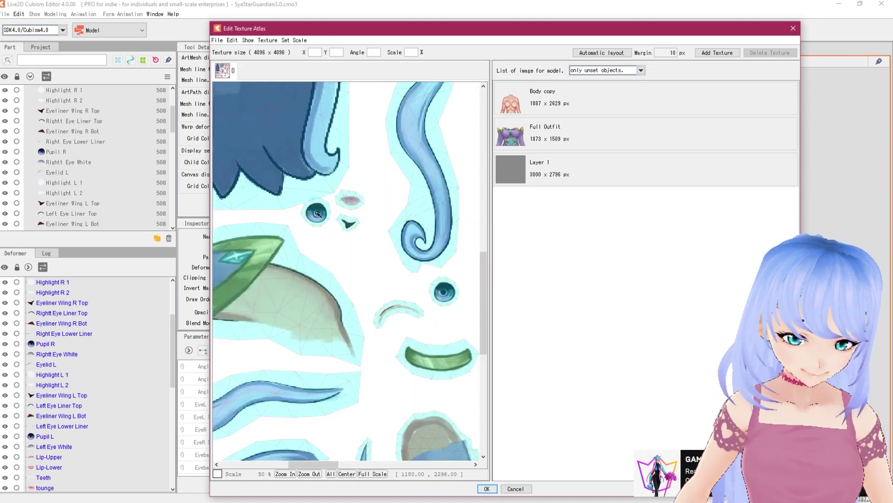
Check the remaining gaps between the atlas pieces and accept the texture atlas layout
{"action": "scroll", "coordinate": [371, 233], "scroll_direction": "down", "scroll_amount": 2}
{"action": "left_click_drag", "start_coordinate": [370, 233], "coordinate": [368, 370]}
{"action": "scroll", "coordinate": [379, 317], "scroll_direction": "down", "scroll_amount": 3}
{"action": "left_click_drag", "start_coordinate": [383, 298], "coordinate": [351, 258]}
{"action": "scroll", "coordinate": [352, 259], "scroll_direction": "up", "scroll_amount": 1}
{"action": "scroll", "coordinate": [356, 261], "scroll_direction": "down", "scroll_amount": 1}
{"action": "left_click", "coordinate": [493, 489]}
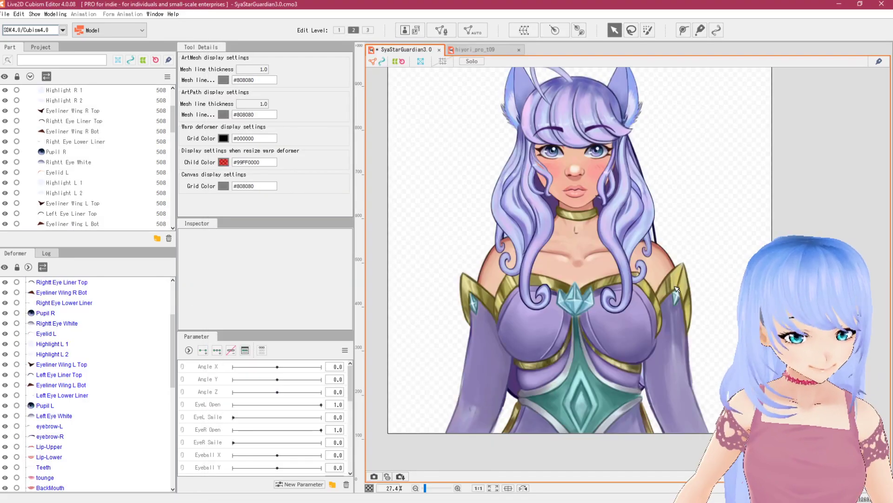
{"action": "scroll", "coordinate": [665, 275], "scroll_direction": "up", "scroll_amount": 1}
{"action": "scroll", "coordinate": [677, 286], "scroll_direction": "down", "scroll_amount": 1}
{"action": "left_click_drag", "start_coordinate": [679, 270], "coordinate": [642, 306]}
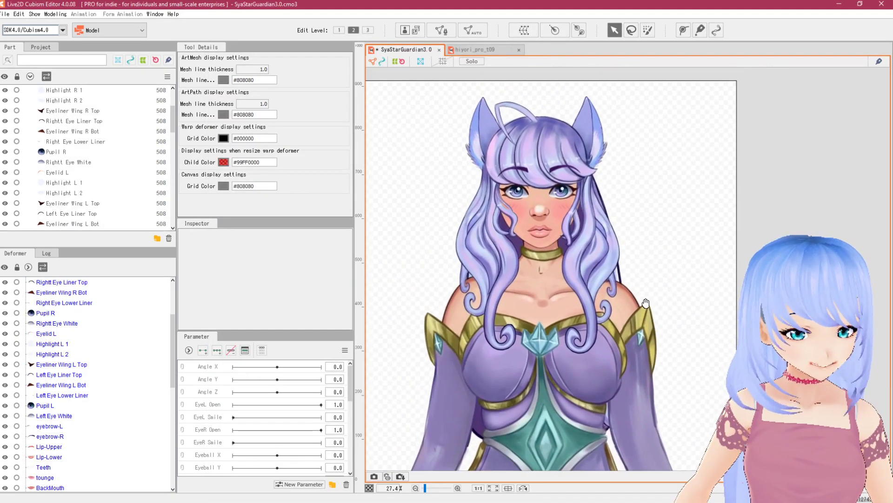
{"action": "scroll", "coordinate": [567, 249], "scroll_direction": "up", "scroll_amount": 1}
{"action": "scroll", "coordinate": [566, 248], "scroll_direction": "down", "scroll_amount": 1}
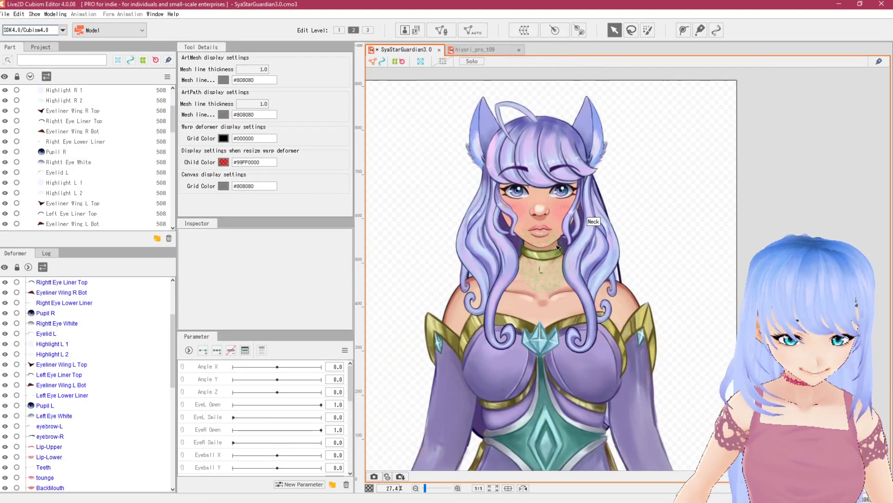
{"action": "scroll", "coordinate": [559, 248], "scroll_direction": "up", "scroll_amount": 2}
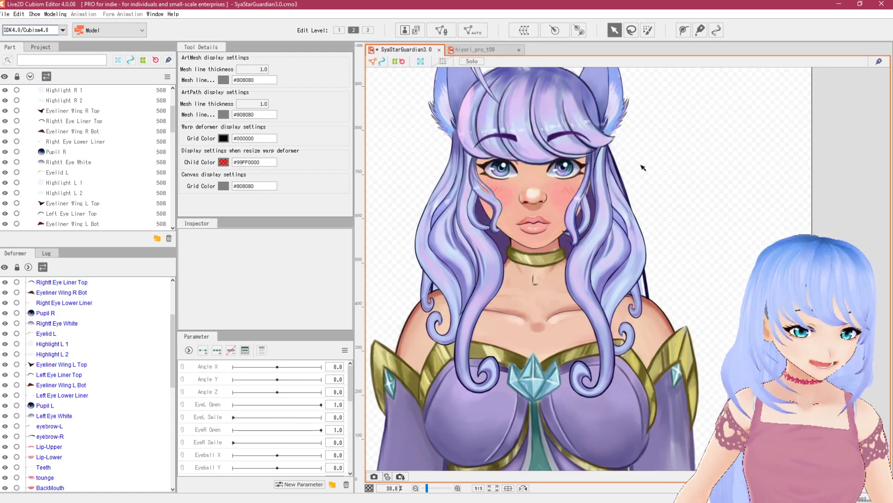
{"action": "scroll", "coordinate": [548, 244], "scroll_direction": "down", "scroll_amount": 2}
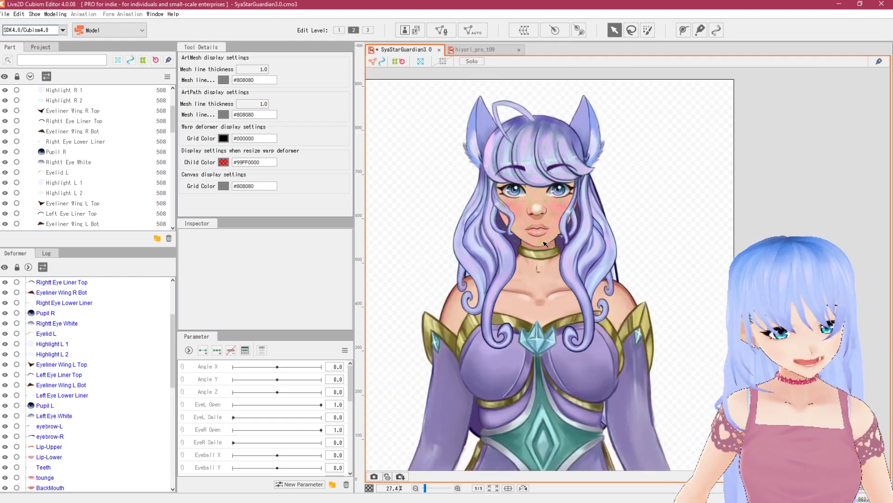
{"action": "scroll", "coordinate": [520, 232], "scroll_direction": "up", "scroll_amount": 2}
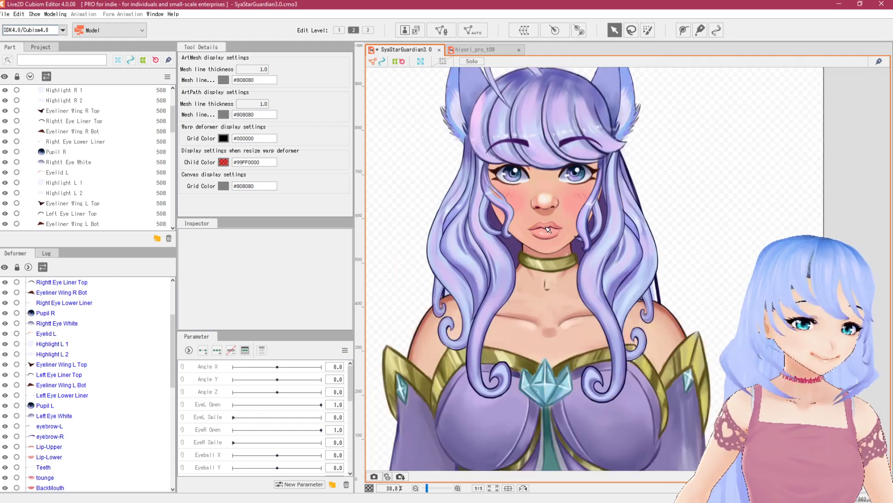
{"action": "scroll", "coordinate": [549, 227], "scroll_direction": "down", "scroll_amount": 2}
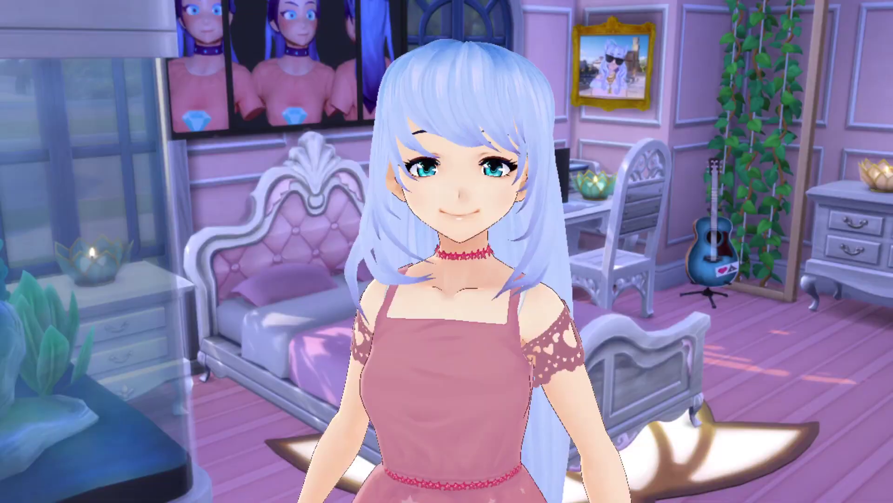